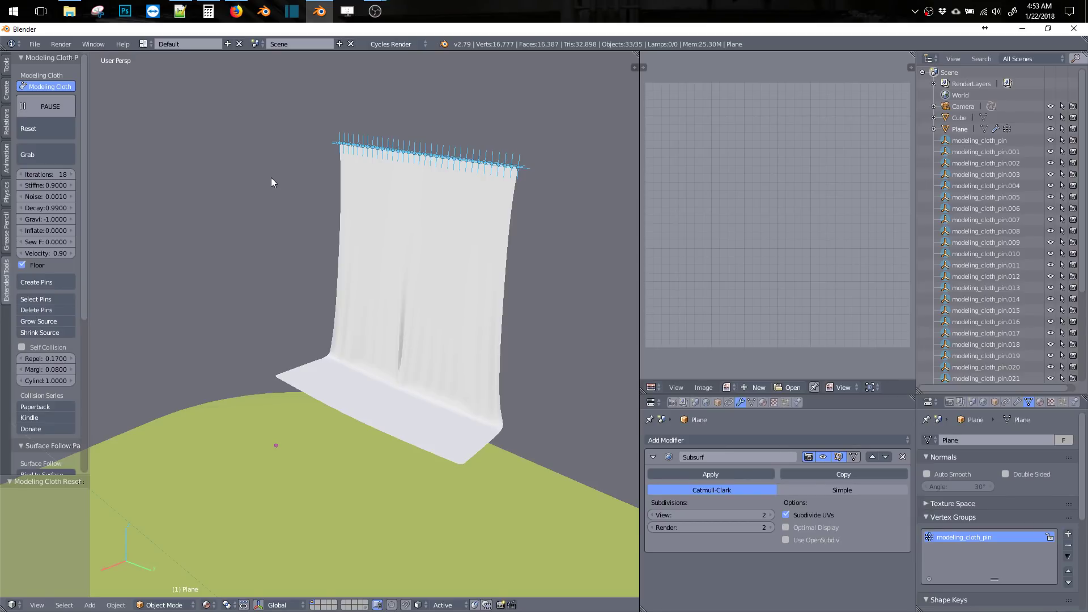
Switch to Firefox, view the Modeling cloth feature overview video and the Modeling-Cloth GitHub page, and return to Blender.
{"action": "left_click", "coordinate": [236, 11]}
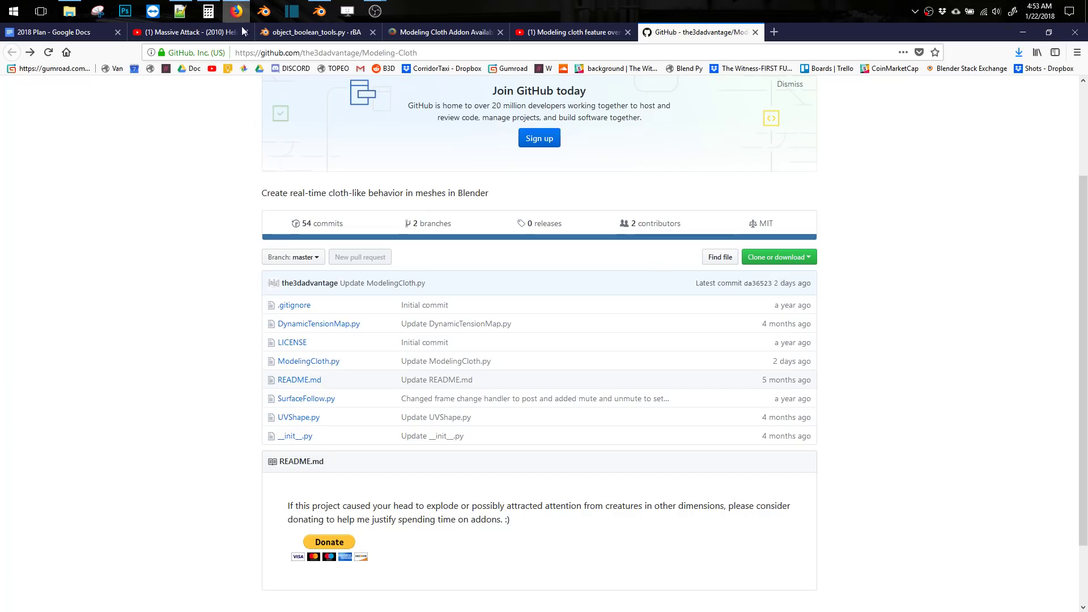
{"action": "left_click", "coordinate": [533, 33]}
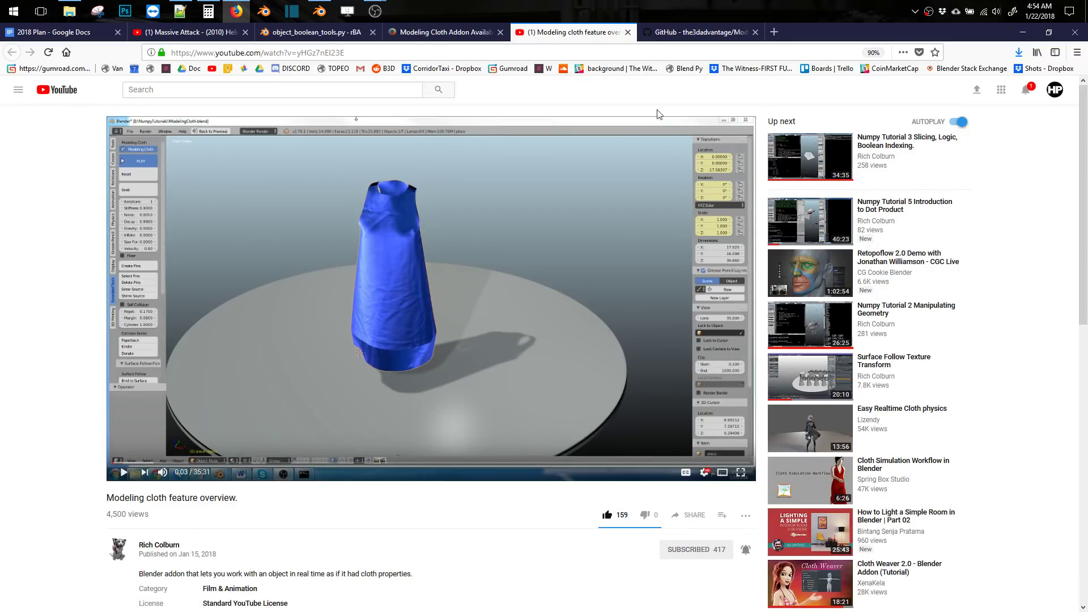
{"action": "left_click", "coordinate": [675, 34]}
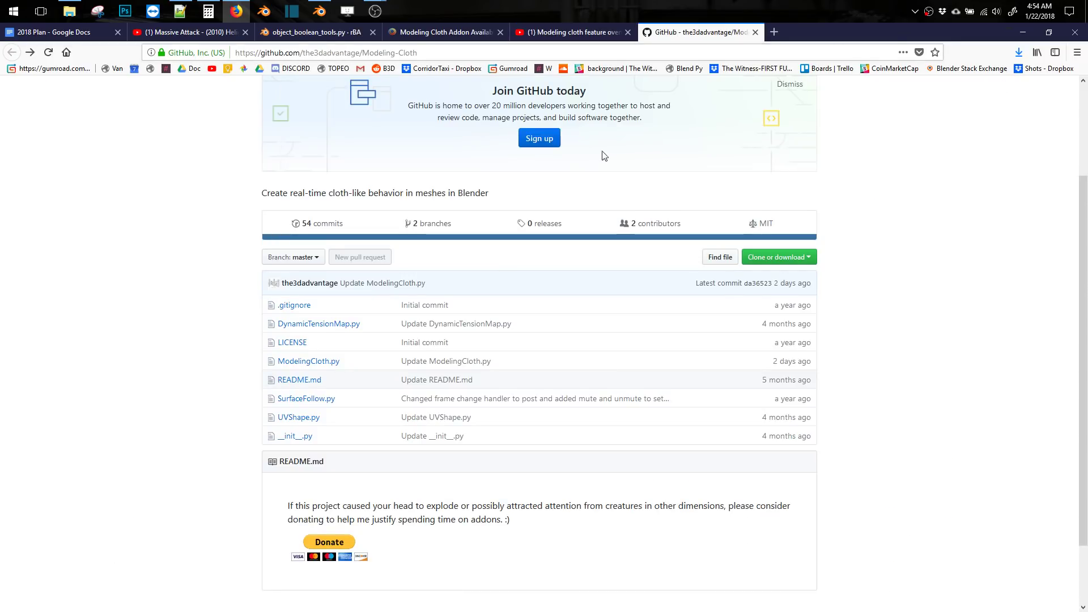
{"action": "left_click", "coordinate": [320, 12]}
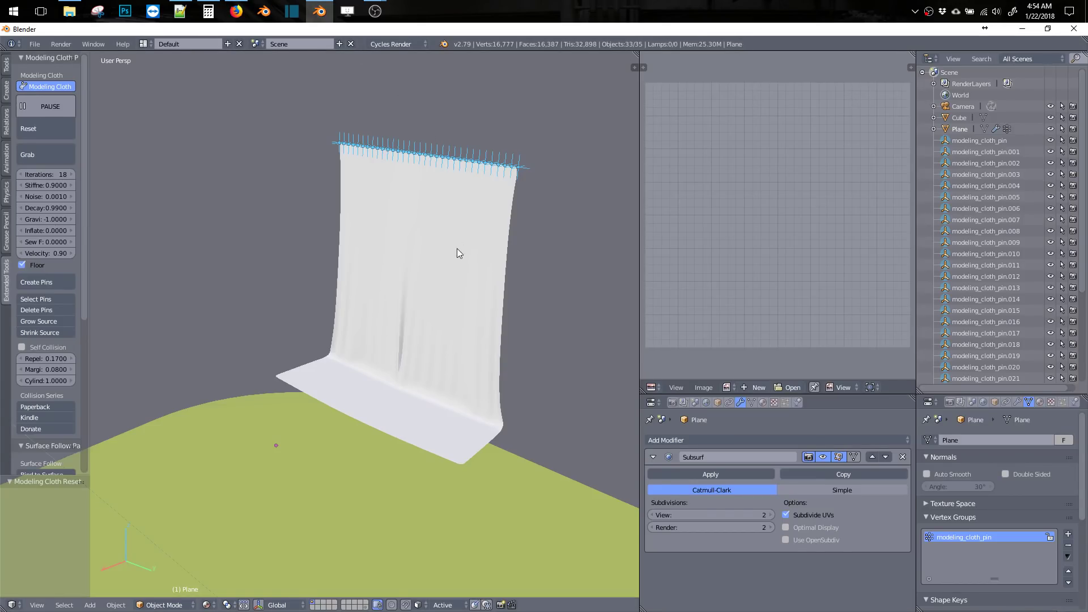
Move the cloth and its row of pins sideways while the simulation runs, so the hanging sheet swings.
{"action": "mouse_move", "coordinate": [457, 248]}
{"action": "middle_mouse_down"}
{"action": "mouse_move", "coordinate": [373, 251]}
{"action": "mouse_move", "coordinate": [471, 264]}
{"action": "middle_mouse_up"}
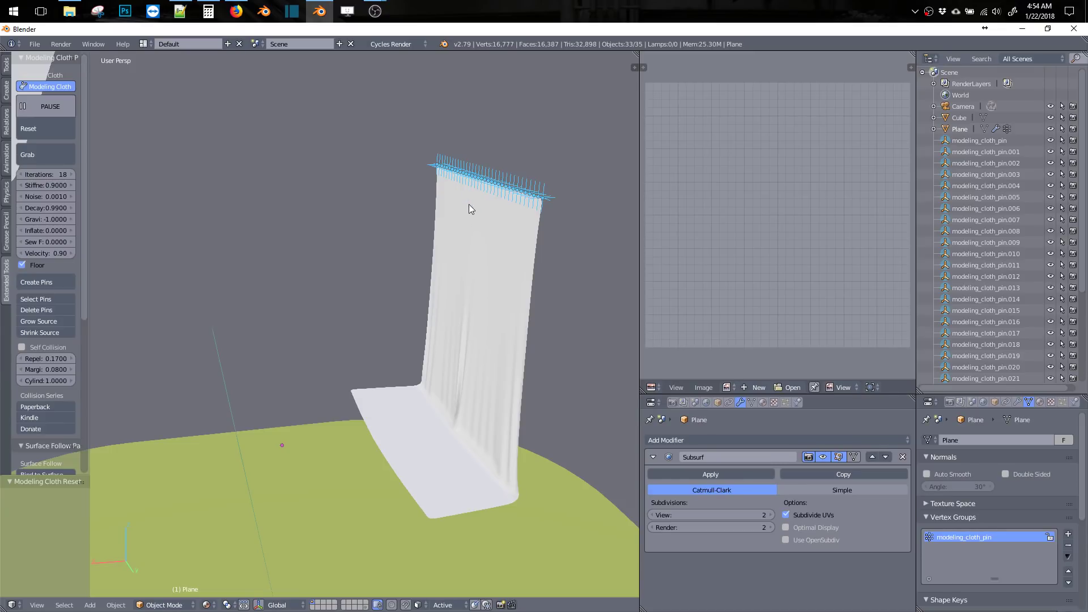
{"action": "middle_click_drag", "start_coordinate": [465, 217], "coordinate": [476, 228]}
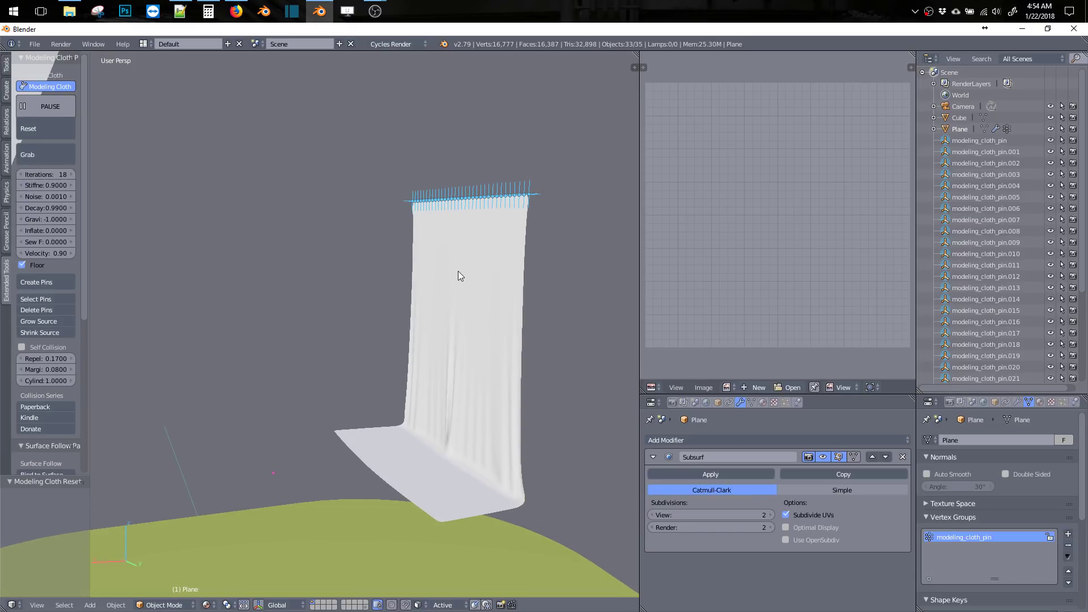
{"action": "key", "text": "g"}
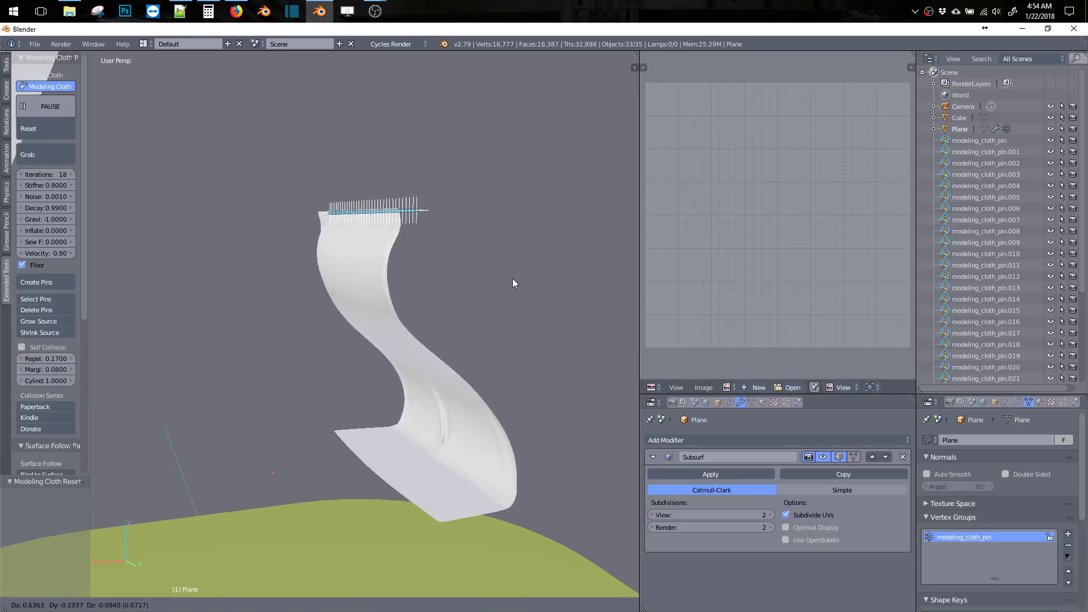
{"action": "left_click", "coordinate": [421, 218]}
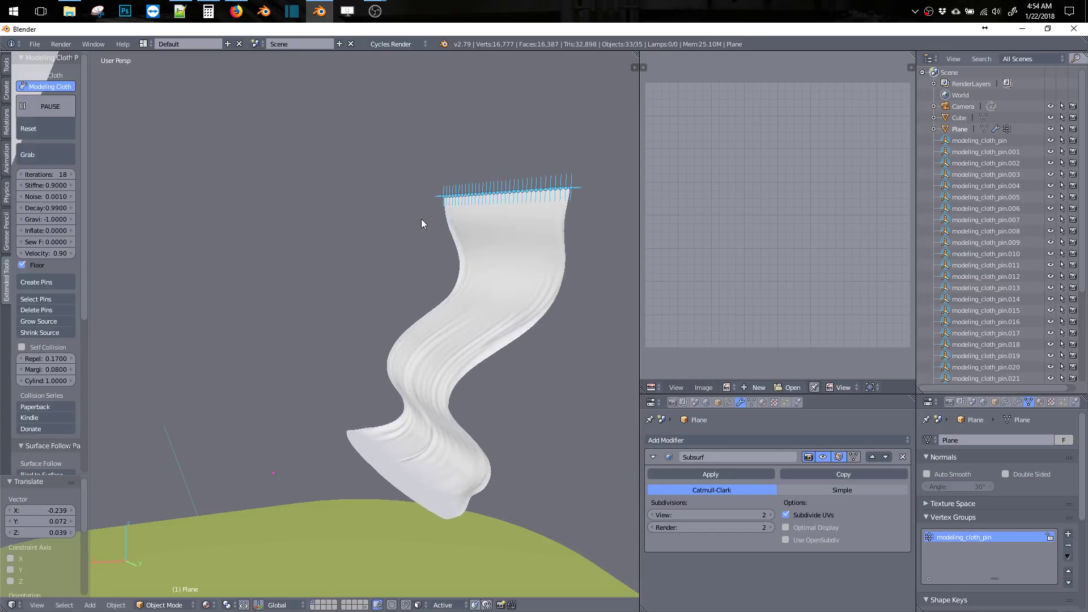
Switch to Firefox, highlight the address of the Modeling-Cloth GitHub repository, and return to Blender.
{"action": "left_click", "coordinate": [234, 11]}
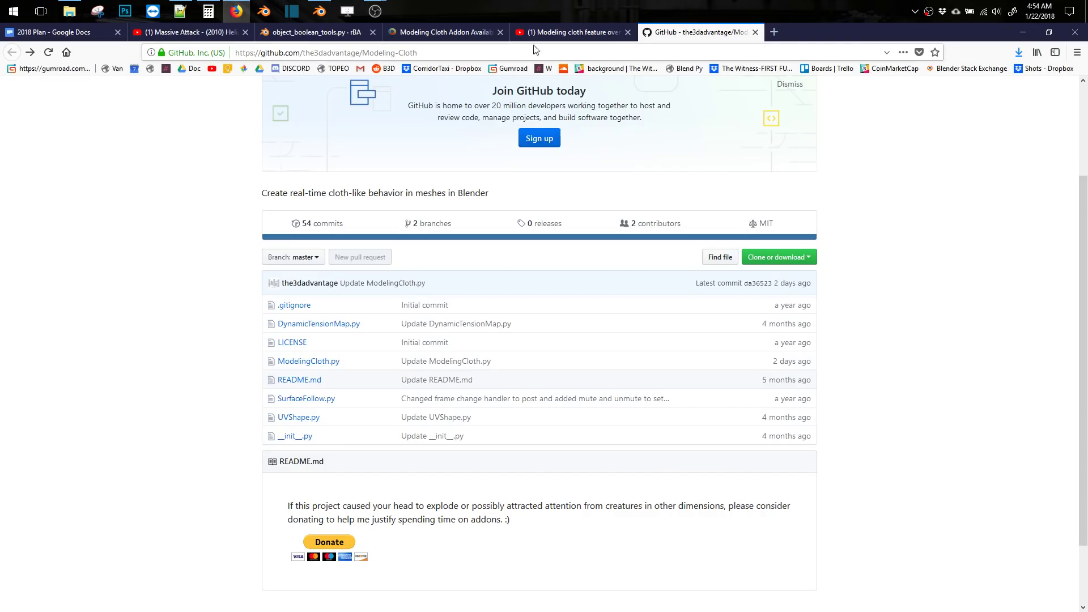
{"action": "left_click_drag", "start_coordinate": [419, 52], "coordinate": [230, 68]}
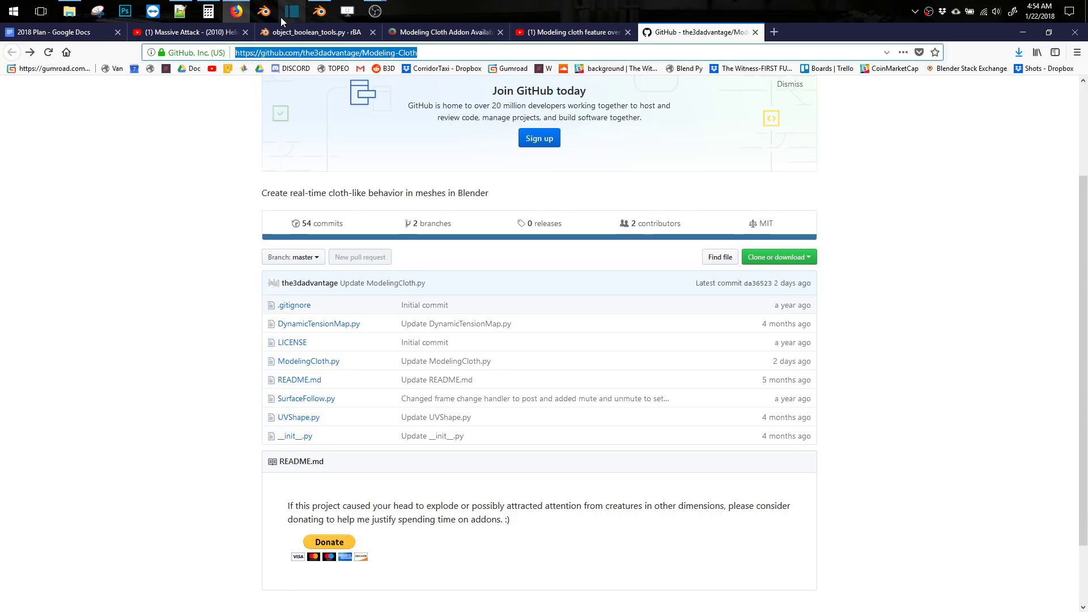
{"action": "left_click", "coordinate": [320, 12]}
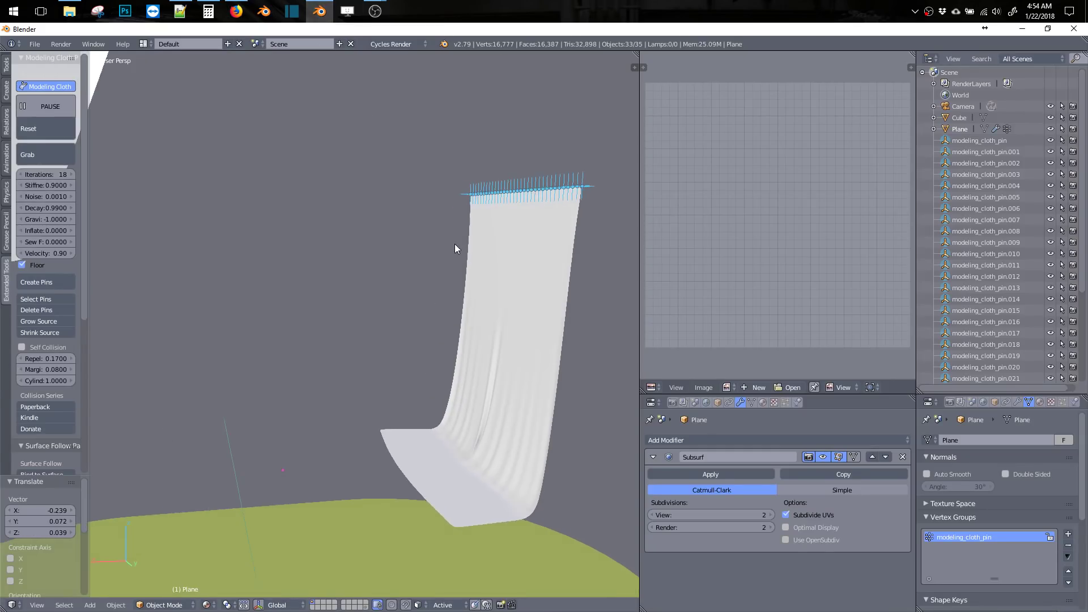
Move the cloth and its pins around repeatedly, ending with a move of about -1.17 in X, -0.24 in Y and -0.87 in Z.
{"action": "key", "text": "g"}
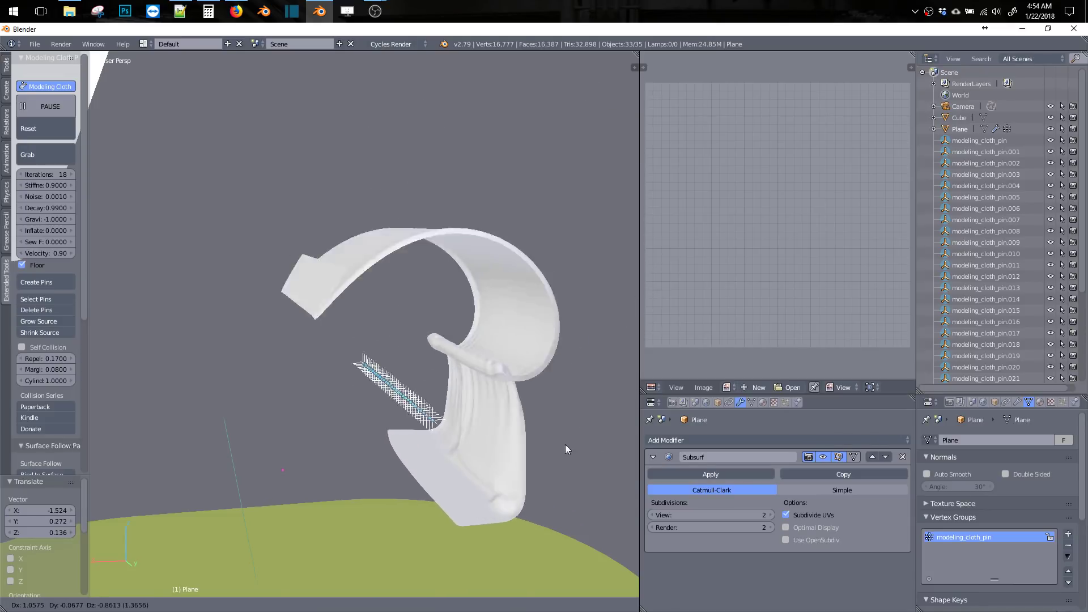
{"action": "left_click", "coordinate": [284, 353]}
{"action": "middle_click_drag", "start_coordinate": [374, 334], "coordinate": [486, 312]}
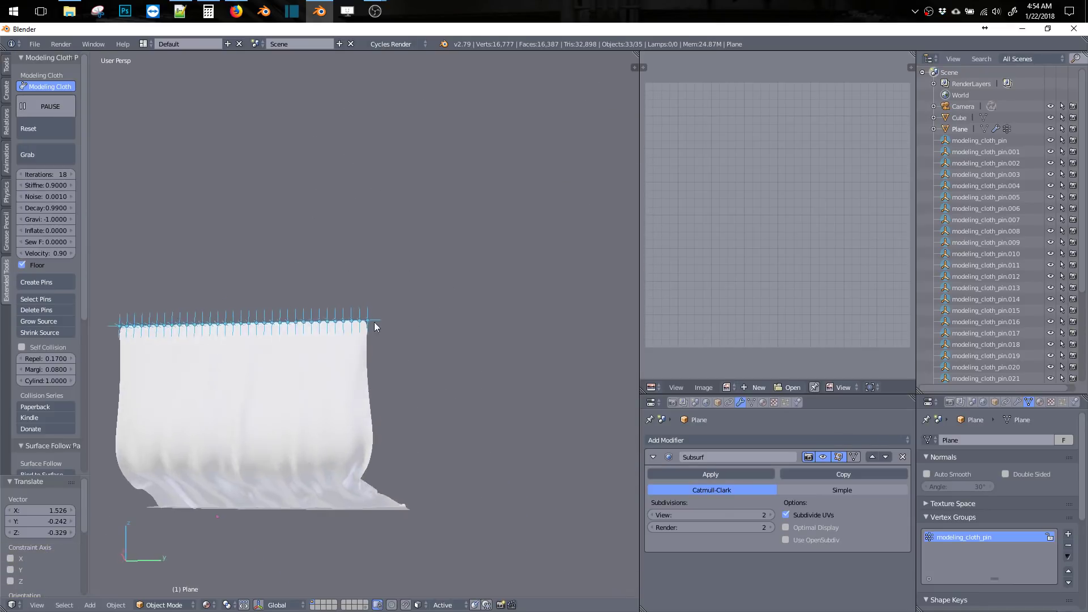
{"action": "key", "text": "g"}
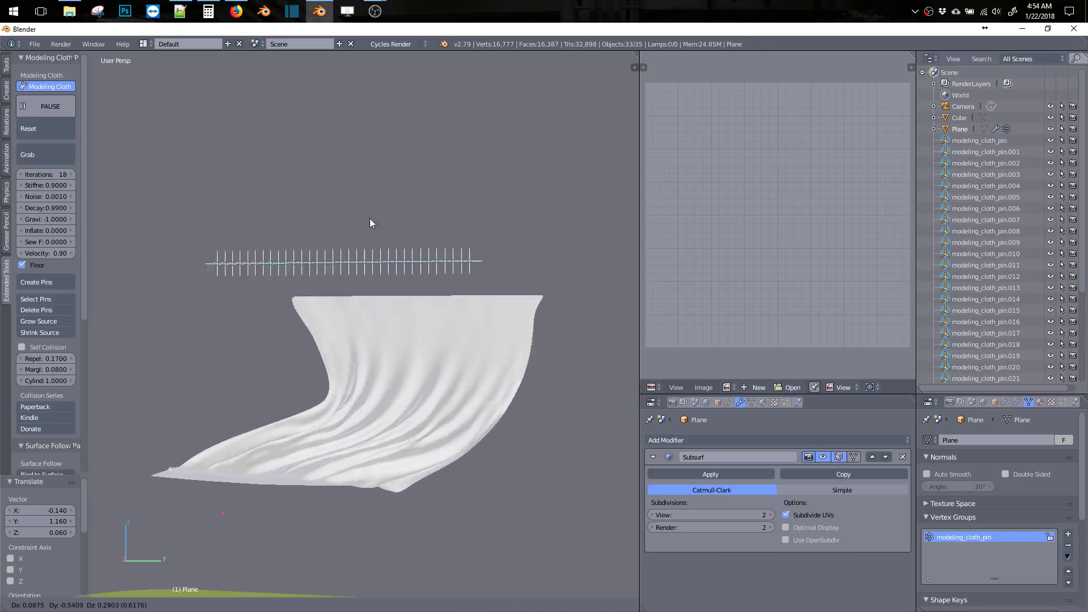
{"action": "left_click", "coordinate": [275, 122]}
{"action": "middle_click_drag", "start_coordinate": [415, 267], "coordinate": [571, 267]}
{"action": "key", "text": "g"}
{"action": "left_click", "coordinate": [484, 279]}
{"action": "key", "text": "g"}
{"action": "left_click", "coordinate": [285, 457]}
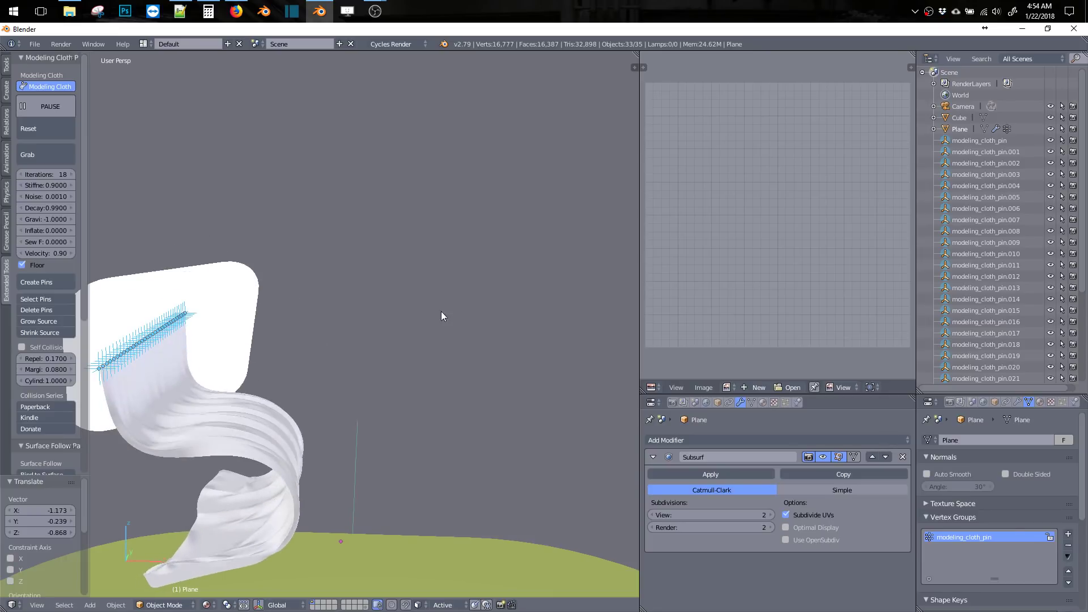
Swing the pinned cloth back and forth, ending with a move of about 0.43 in X, -0.12 in Y and -0.05 in Z.
{"action": "middle_click_drag", "start_coordinate": [440, 311], "coordinate": [454, 263]}
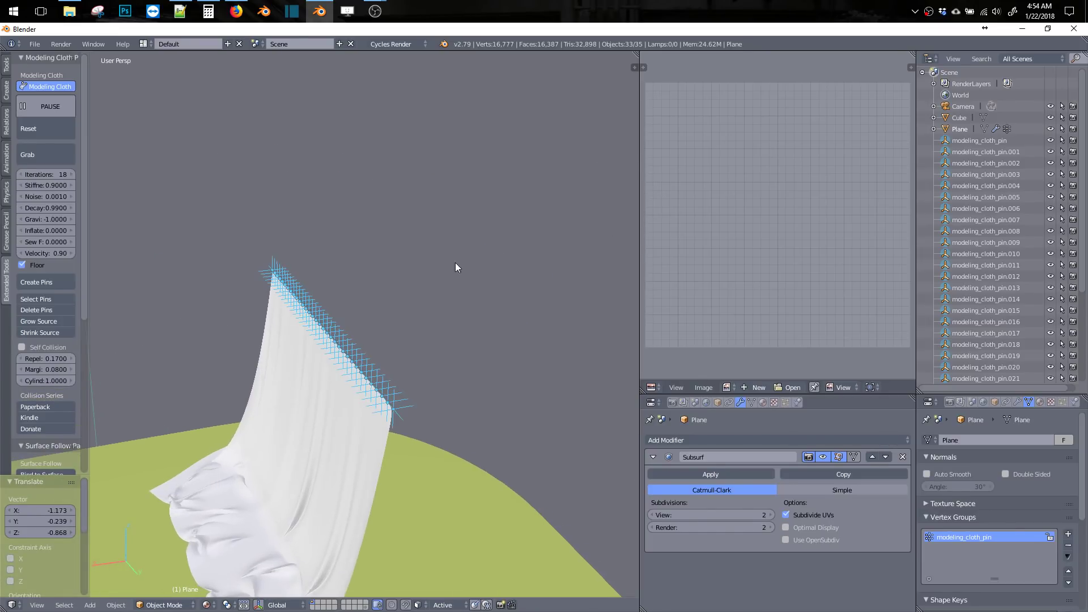
{"action": "middle_click_drag", "start_coordinate": [363, 410], "coordinate": [390, 338], "text": "shift"}
{"action": "key", "text": "g"}
{"action": "left_click", "coordinate": [491, 322]}
{"action": "key", "text": "g"}
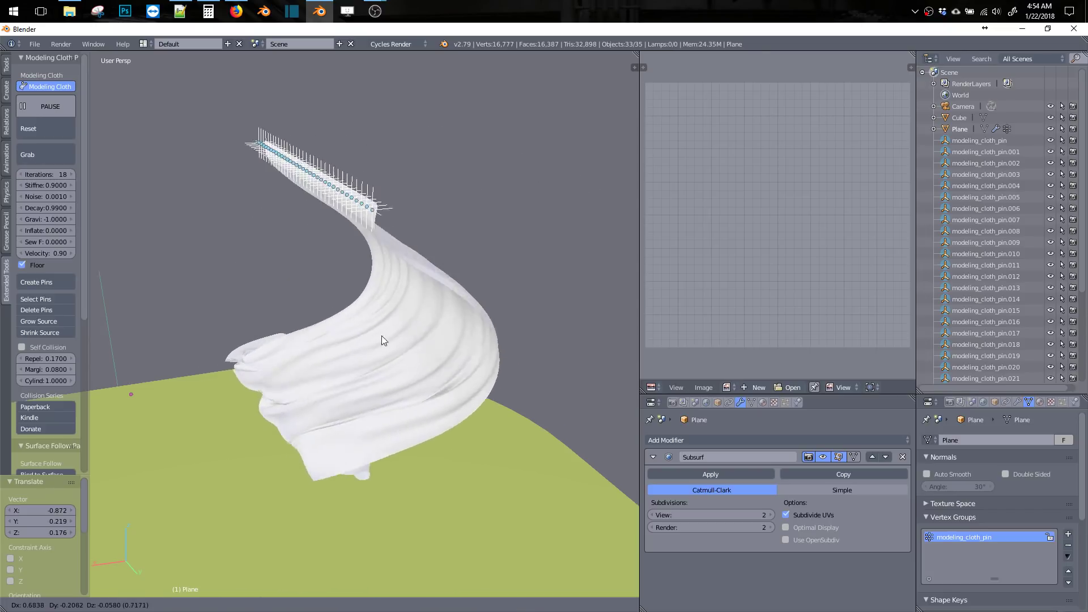
{"action": "left_click", "coordinate": [400, 341]}
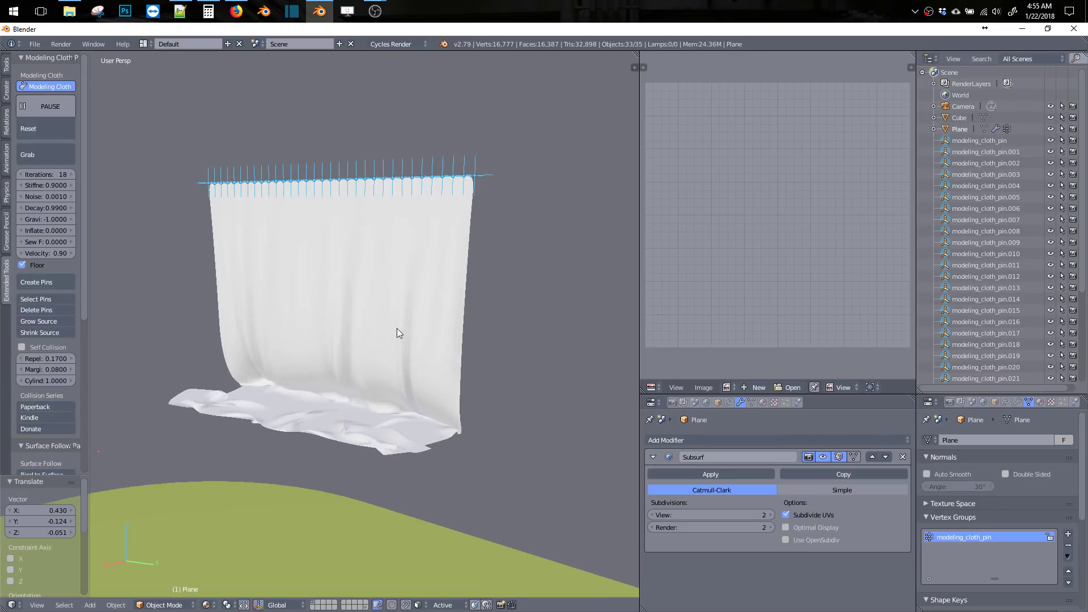
Pull only the end pin, modeling_cloth_pin.001, outward from the row by about 0.69 in Y.
{"action": "mouse_move", "coordinate": [398, 333]}
{"action": "middle_mouse_down"}
{"action": "mouse_move", "coordinate": [380, 280]}
{"action": "mouse_move", "coordinate": [545, 306]}
{"action": "mouse_move", "coordinate": [403, 335]}
{"action": "middle_mouse_up"}
{"action": "middle_click_drag", "start_coordinate": [288, 356], "coordinate": [310, 280]}
{"action": "right_click", "coordinate": [381, 174]}
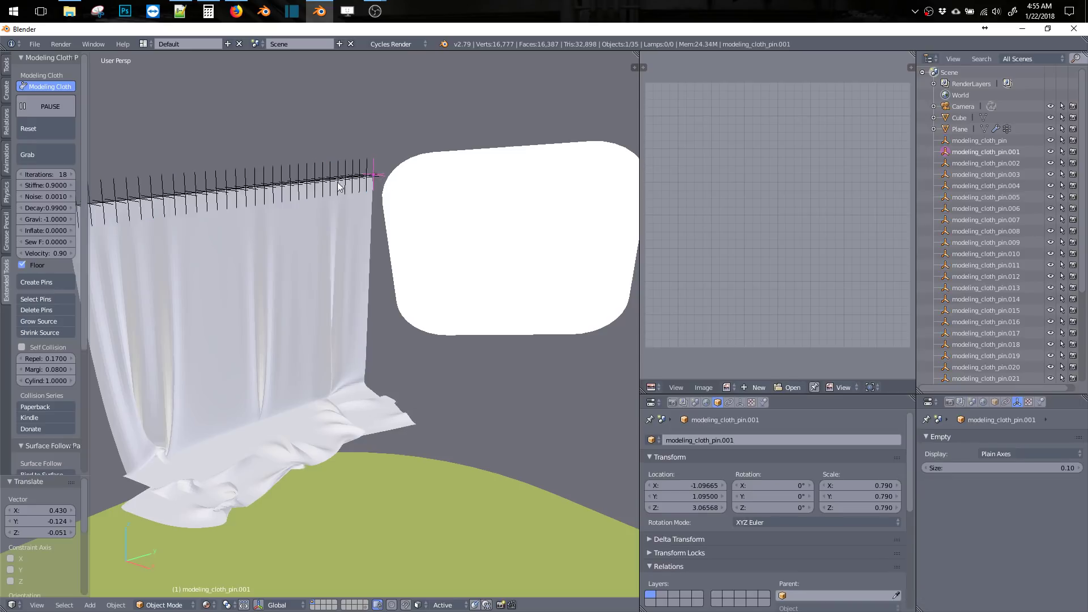
{"action": "middle_click_drag", "start_coordinate": [340, 185], "coordinate": [297, 192]}
{"action": "key", "text": "g"}
{"action": "left_click", "coordinate": [478, 195]}
Pull two more individual pins out of the row, one upward and one by about 0.72 in X and 0.25 in Y.
{"action": "middle_click_drag", "start_coordinate": [439, 210], "coordinate": [422, 213]}
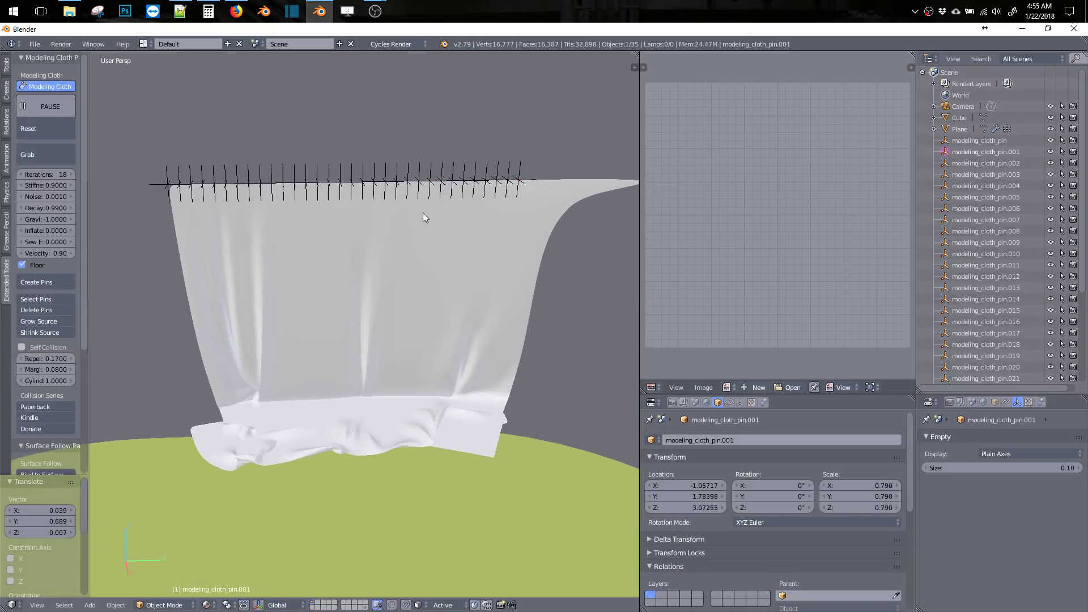
{"action": "right_click", "coordinate": [298, 174]}
{"action": "key", "text": "g"}
{"action": "left_click", "coordinate": [268, 57]}
{"action": "middle_click_drag", "start_coordinate": [268, 57], "coordinate": [402, 170]}
{"action": "right_click", "coordinate": [331, 142]}
{"action": "key", "text": "g"}
{"action": "left_click", "coordinate": [482, 178]}
Pull modeling_cloth_pin.009, modeling_cloth_pin.029 and modeling_cloth_pin.012 out of the row in separate directions.
{"action": "right_click", "coordinate": [208, 251]}
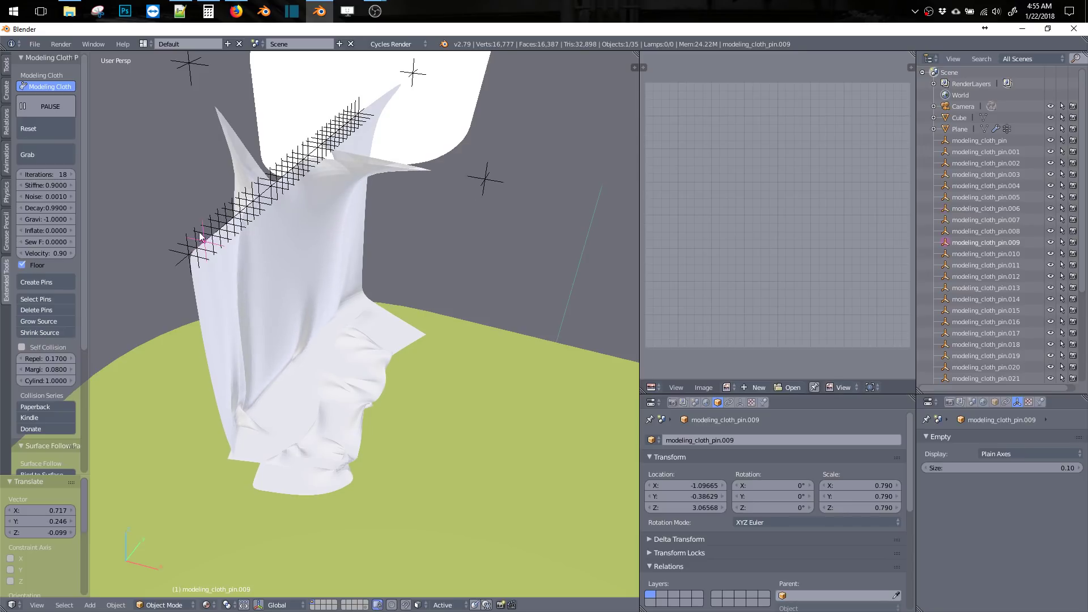
{"action": "key", "text": "g"}
{"action": "left_click", "coordinate": [133, 177]}
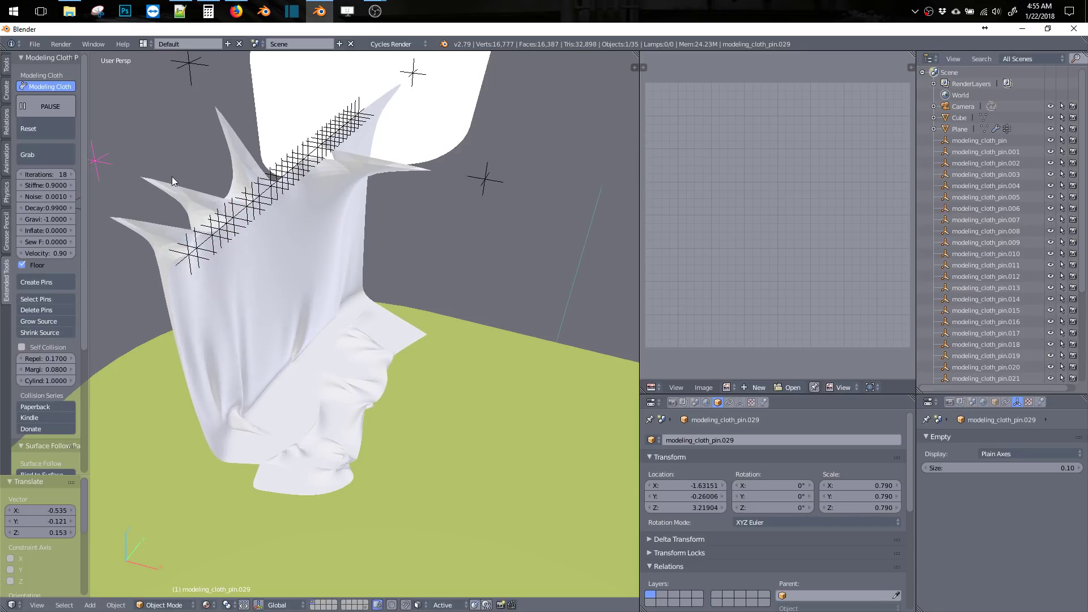
{"action": "middle_click_drag", "start_coordinate": [134, 176], "coordinate": [352, 232]}
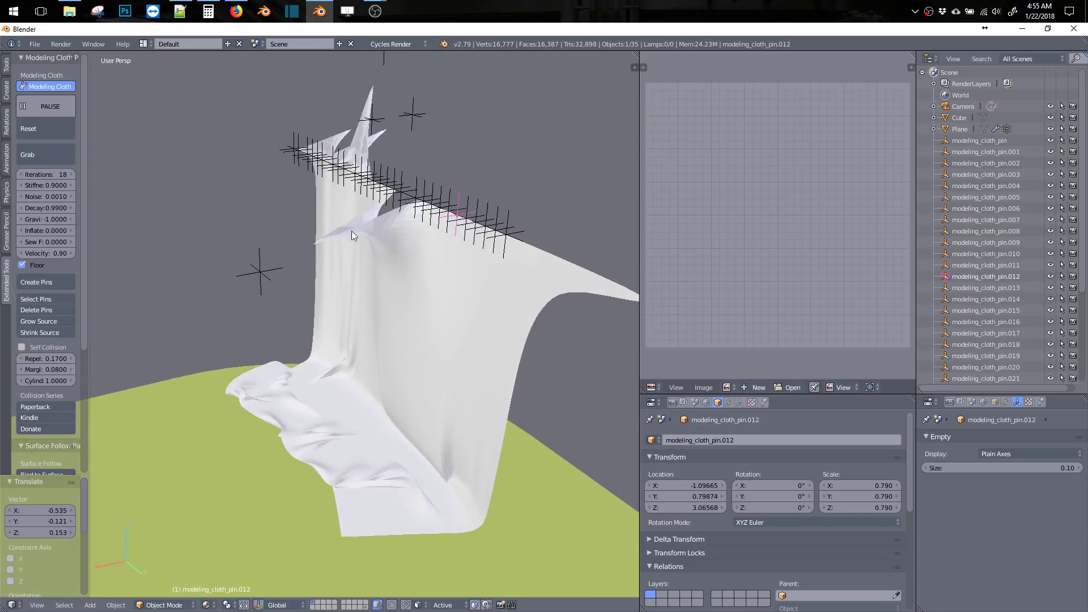
{"action": "key", "text": "g"}
{"action": "left_click", "coordinate": [230, 369]}
Pull modeling_cloth_pin.008 away from the row and lower it by about 0.79 in Z.
{"action": "right_click", "coordinate": [479, 225]}
{"action": "key", "text": "g"}
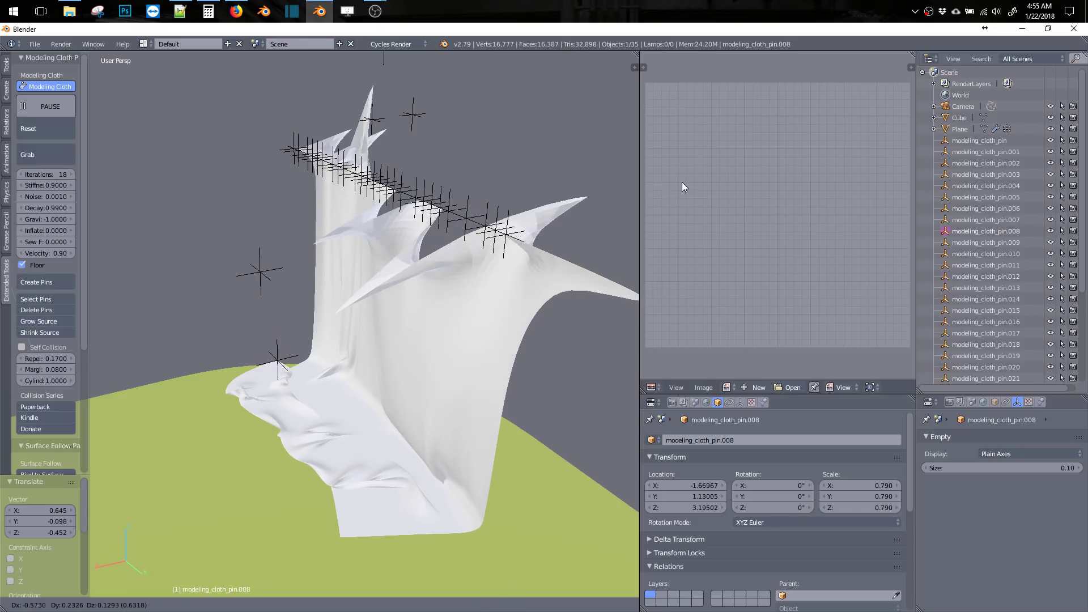
{"action": "left_click", "coordinate": [681, 182]}
{"action": "middle_click_drag", "start_coordinate": [495, 260], "coordinate": [491, 225]}
{"action": "key", "text": "g"}
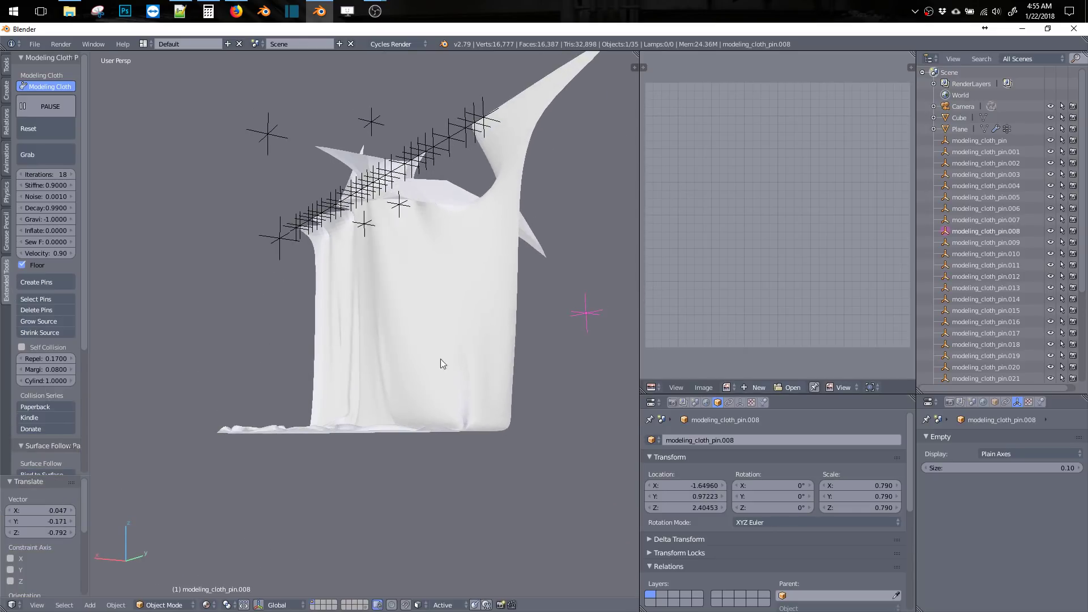
{"action": "left_click", "coordinate": [441, 361]}
Select the cloth together with all its pins and raise them about 1.36 along the global Z axis.
{"action": "middle_click_drag", "start_coordinate": [440, 360], "coordinate": [546, 324]}
{"action": "middle_click_drag", "start_coordinate": [382, 372], "coordinate": [389, 334]}
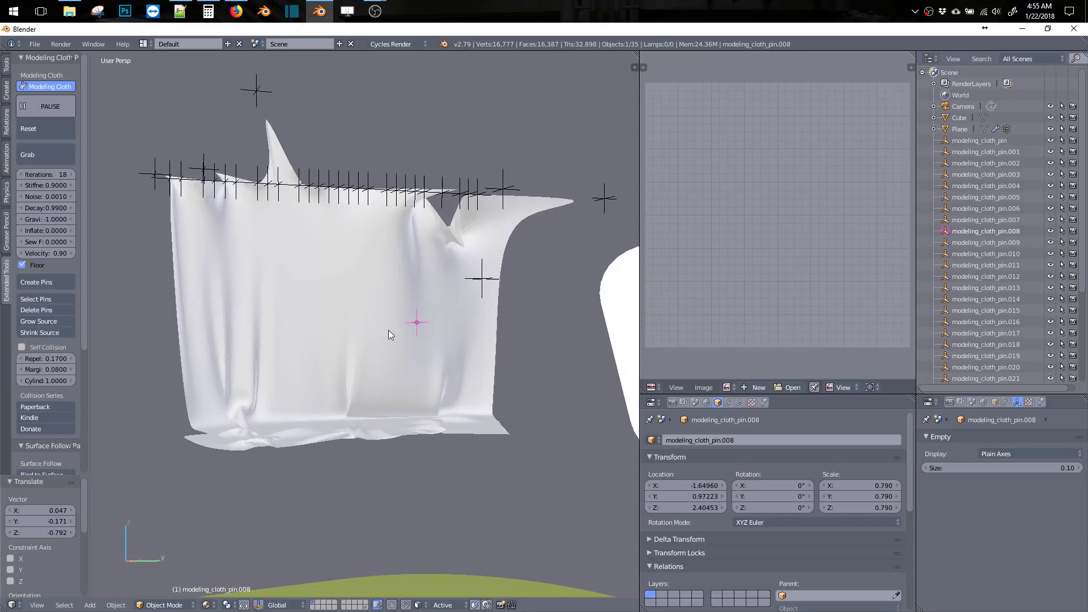
{"action": "middle_click_drag", "start_coordinate": [291, 204], "coordinate": [320, 235]}
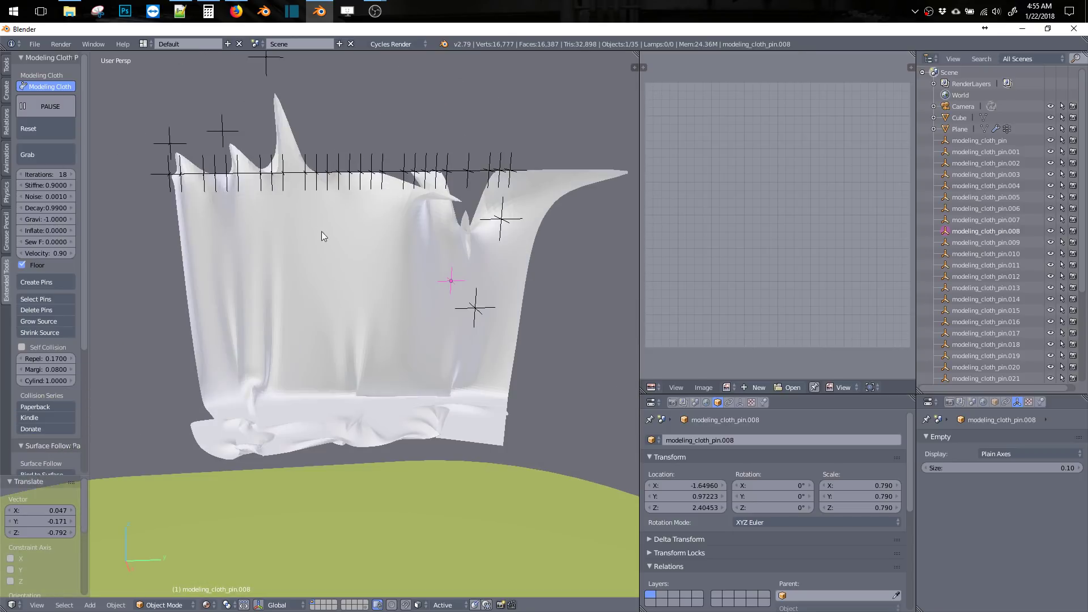
{"action": "scroll", "coordinate": [321, 236], "scroll_direction": "down", "scroll_amount": 4}
{"action": "right_click", "coordinate": [312, 280]}
{"action": "key", "text": "b"}
{"action": "left_click_drag", "start_coordinate": [206, 185], "coordinate": [506, 335]}
{"action": "key", "text": "g"}
{"action": "key", "text": "z"}
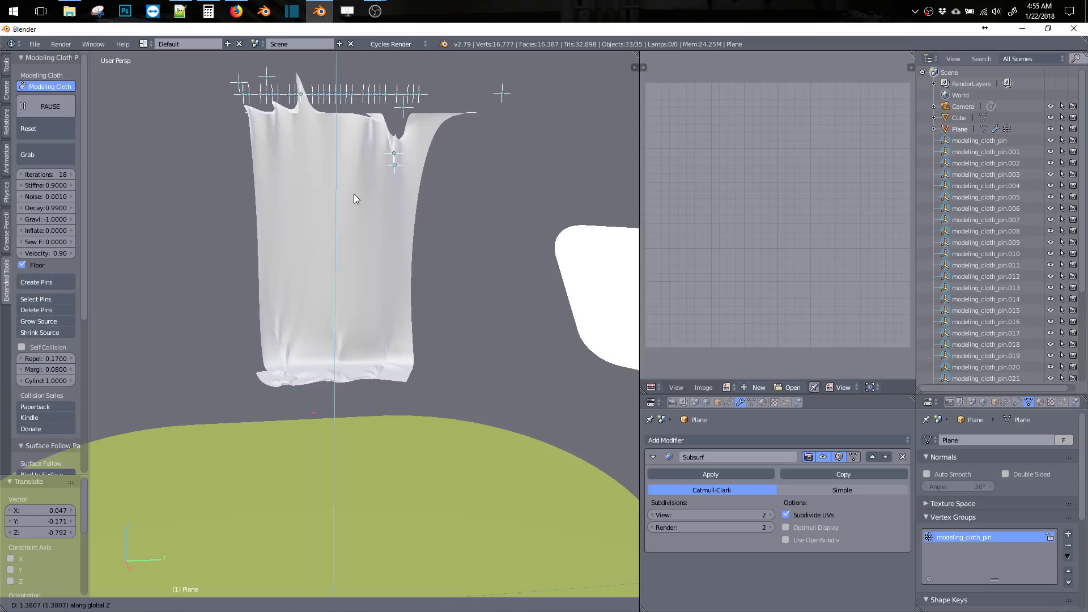
{"action": "left_click", "coordinate": [355, 195]}
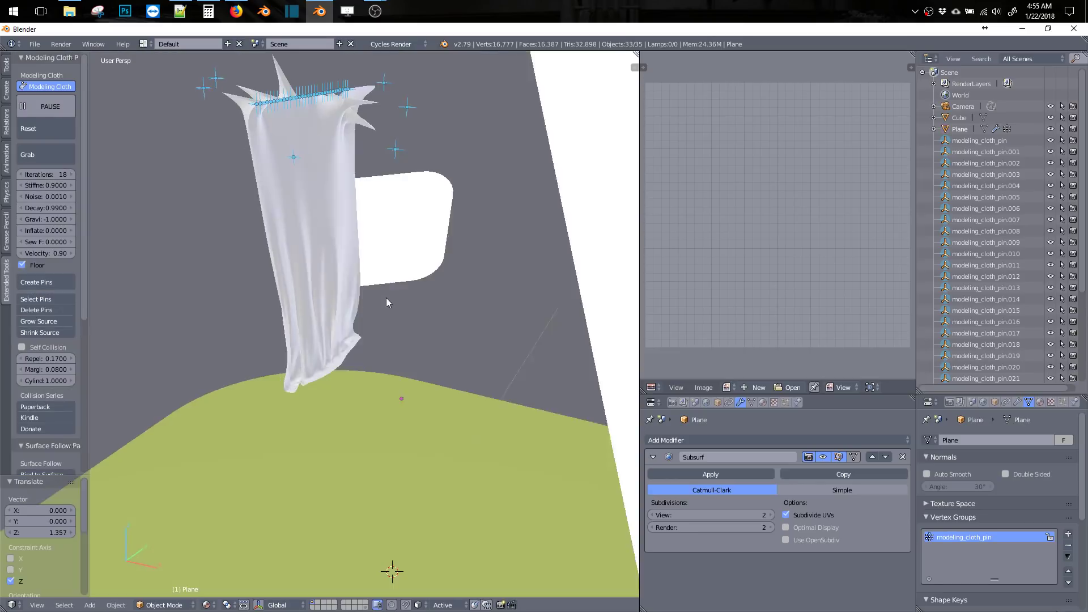
Select modeling_cloth_pin.006 and modeling_cloth_pin.012 and move them together about -0.70 in X, 0.13 in Y and 0.29 in Z.
{"action": "scroll", "coordinate": [359, 270], "scroll_direction": "up", "scroll_amount": 3}
{"action": "middle_click_drag", "start_coordinate": [350, 274], "coordinate": [308, 499], "text": "shift"}
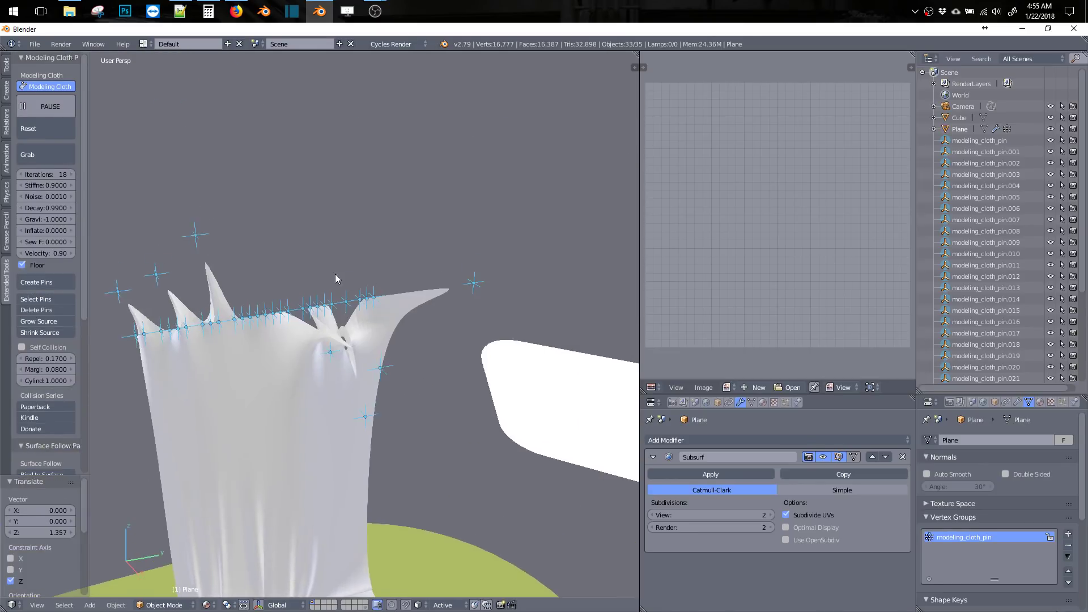
{"action": "middle_click_drag", "start_coordinate": [379, 291], "coordinate": [373, 228]}
{"action": "middle_click_drag", "start_coordinate": [335, 298], "coordinate": [278, 223], "text": "shift"}
{"action": "left_click_drag", "start_coordinate": [272, 205], "coordinate": [307, 298]}
{"action": "key", "text": "g"}
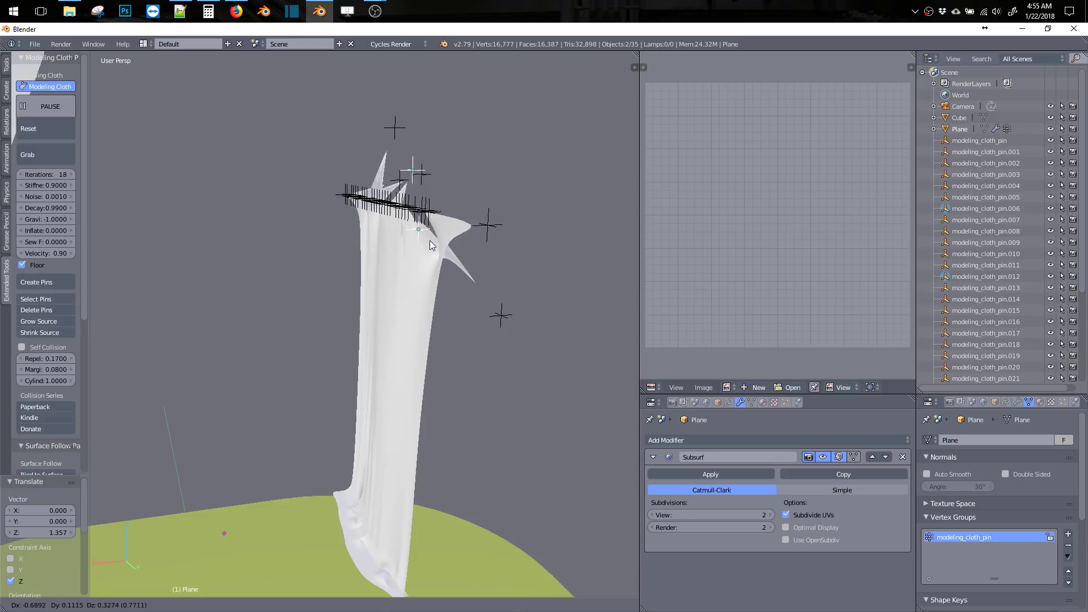
{"action": "left_click", "coordinate": [417, 243]}
Move modeling_cloth_pin.008 back toward the row by about 0.42 in X, -0.32 in Y and 0.73 in Z.
{"action": "right_click", "coordinate": [501, 315]}
{"action": "key", "text": "g"}
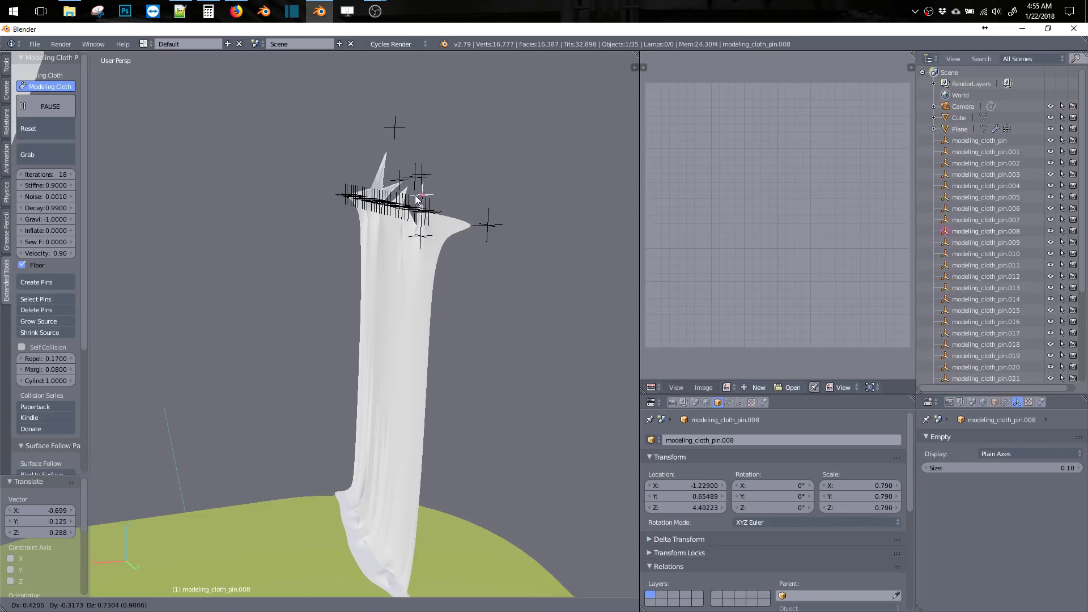
{"action": "left_click", "coordinate": [406, 177]}
Select the cloth plane and delete it from the scene.
{"action": "middle_click_drag", "start_coordinate": [363, 284], "coordinate": [420, 298]}
{"action": "right_click", "coordinate": [353, 291]}
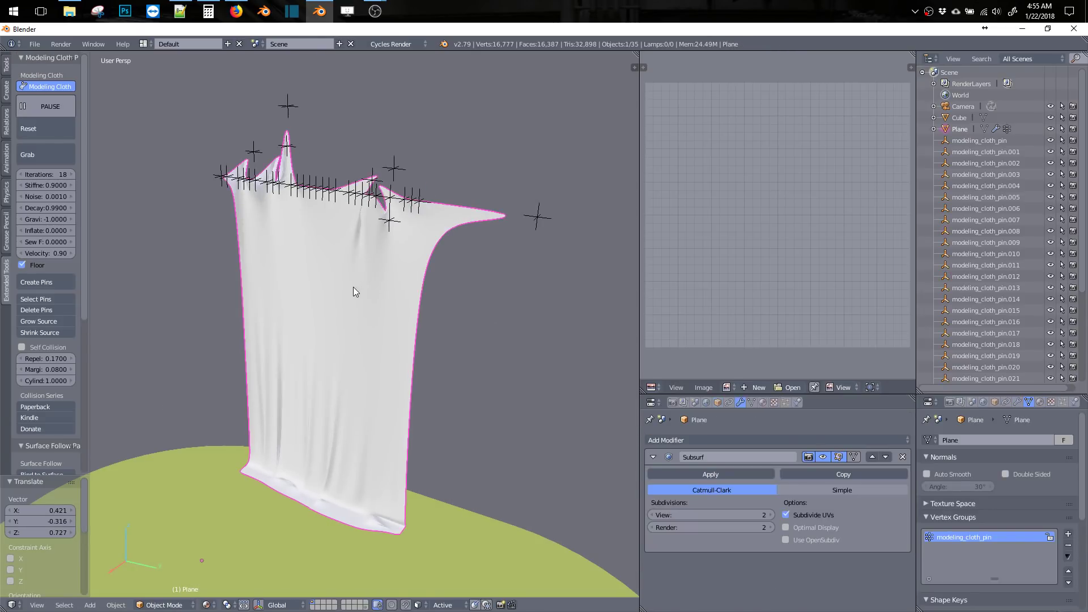
{"action": "key", "text": "Delete"}
Select all the modeling_cloth_pin empties left in the scene and delete them.
{"action": "left_click_drag", "start_coordinate": [181, 94], "coordinate": [671, 300]}
{"action": "left_click_drag", "start_coordinate": [202, 105], "coordinate": [553, 273]}
{"action": "key", "text": "x"}
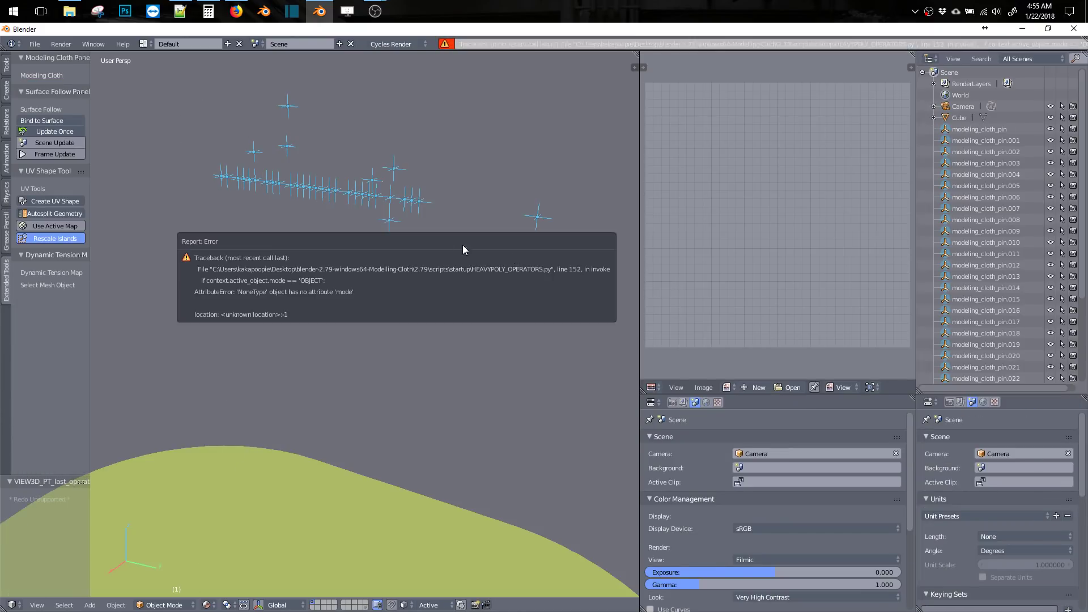
{"action": "right_click", "coordinate": [353, 184]}
{"action": "left_click_drag", "start_coordinate": [181, 75], "coordinate": [553, 249]}
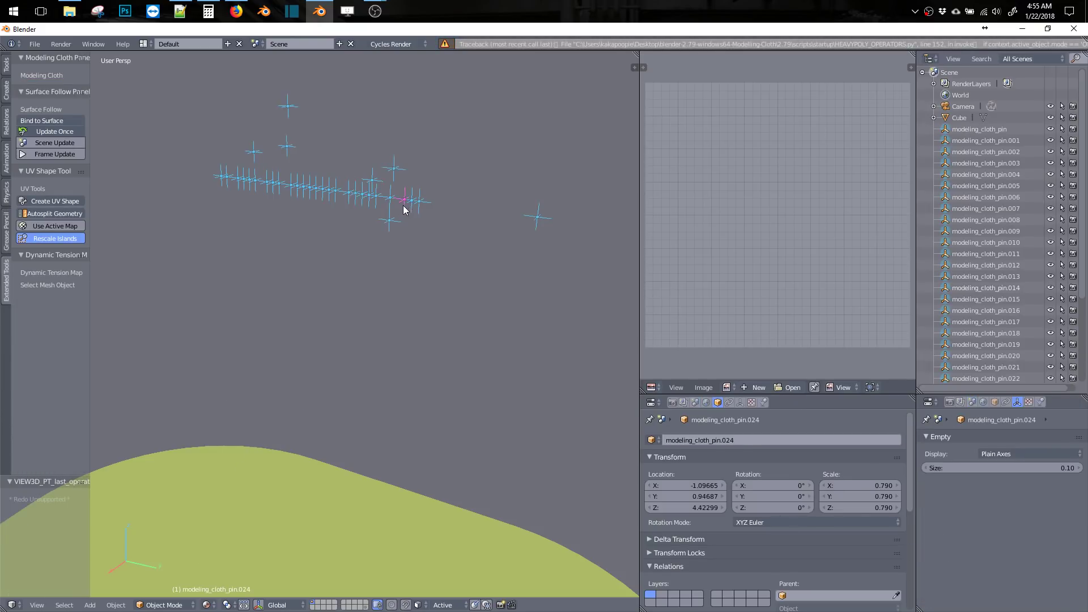
{"action": "key", "text": "Delete"}
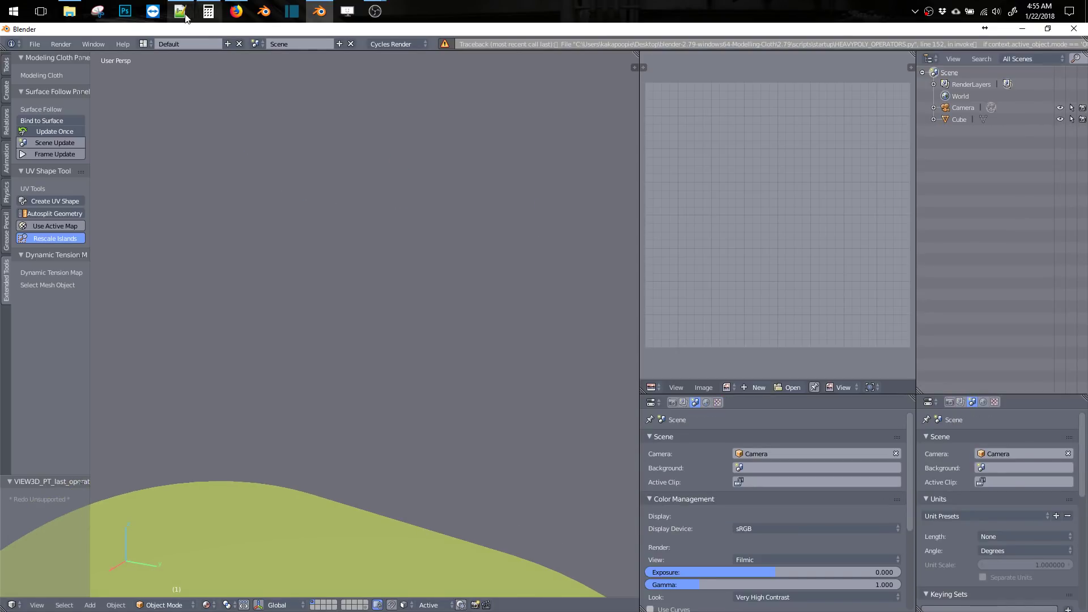
Switch to Firefox and show the Modeling-Cloth repository page on GitHub.
{"action": "left_click", "coordinate": [69, 11]}
{"action": "left_click", "coordinate": [69, 11]}
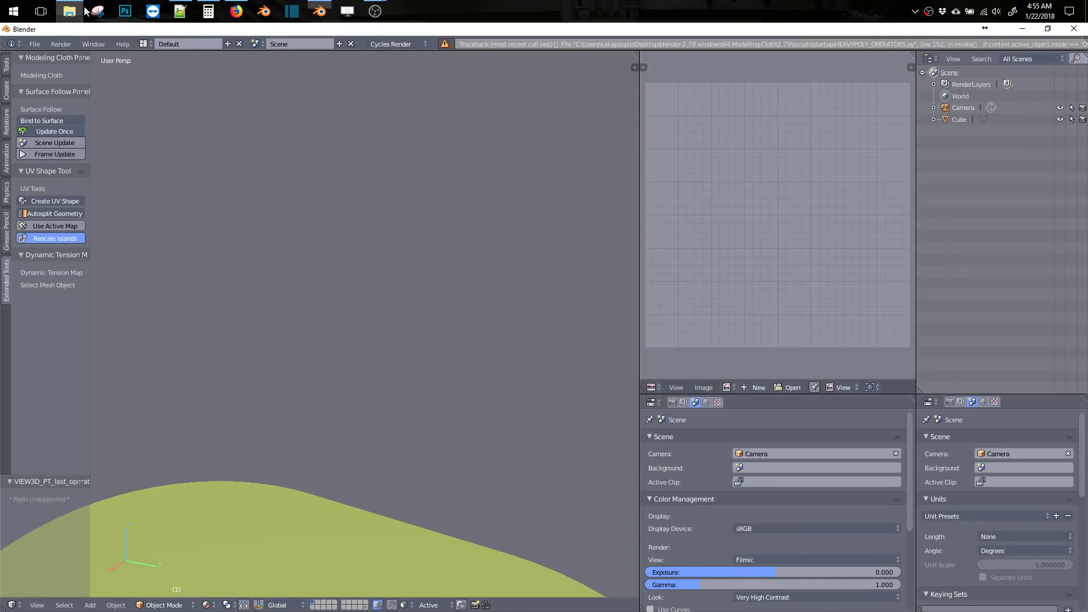
{"action": "left_click", "coordinate": [236, 11]}
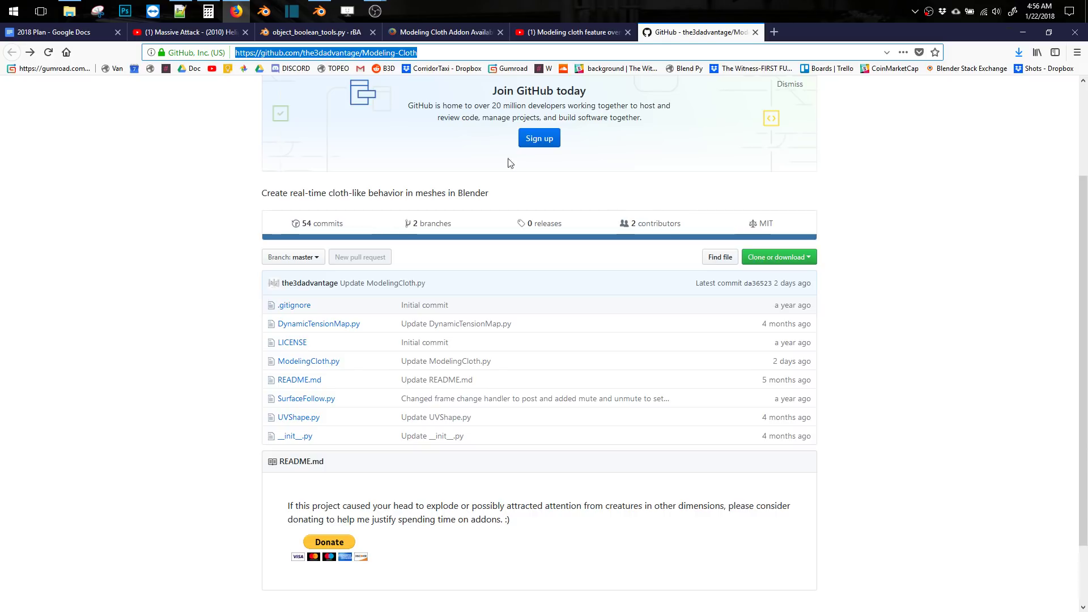
In File Explorer, open the Google Drive folder Blender Builds/blender-2.79.0-git.8760725-windows64/2.79/scripts/addons.
{"action": "left_click", "coordinate": [70, 13]}
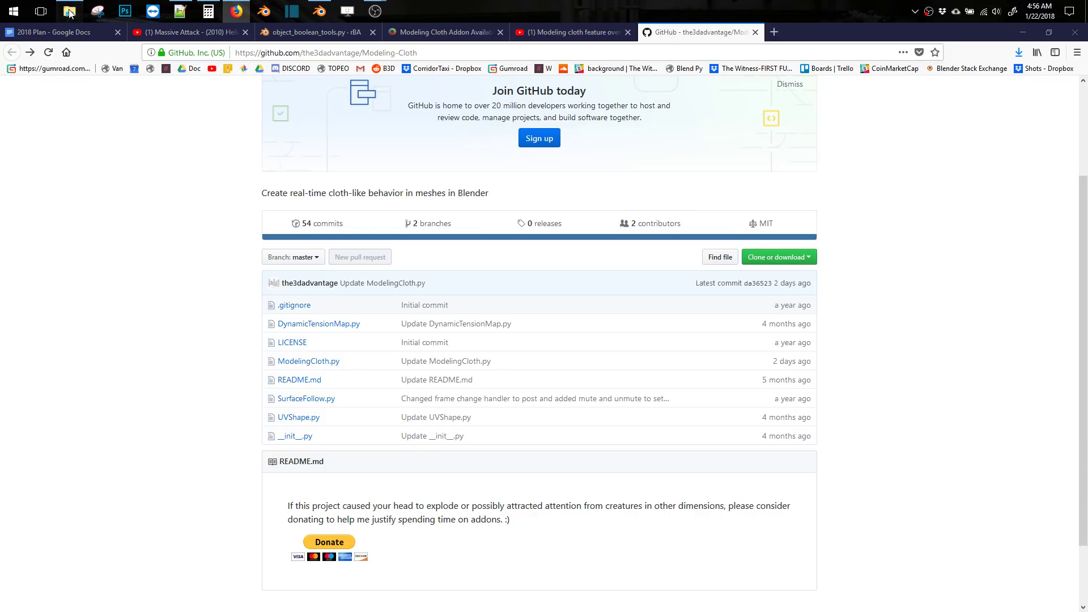
{"action": "left_click", "coordinate": [70, 12]}
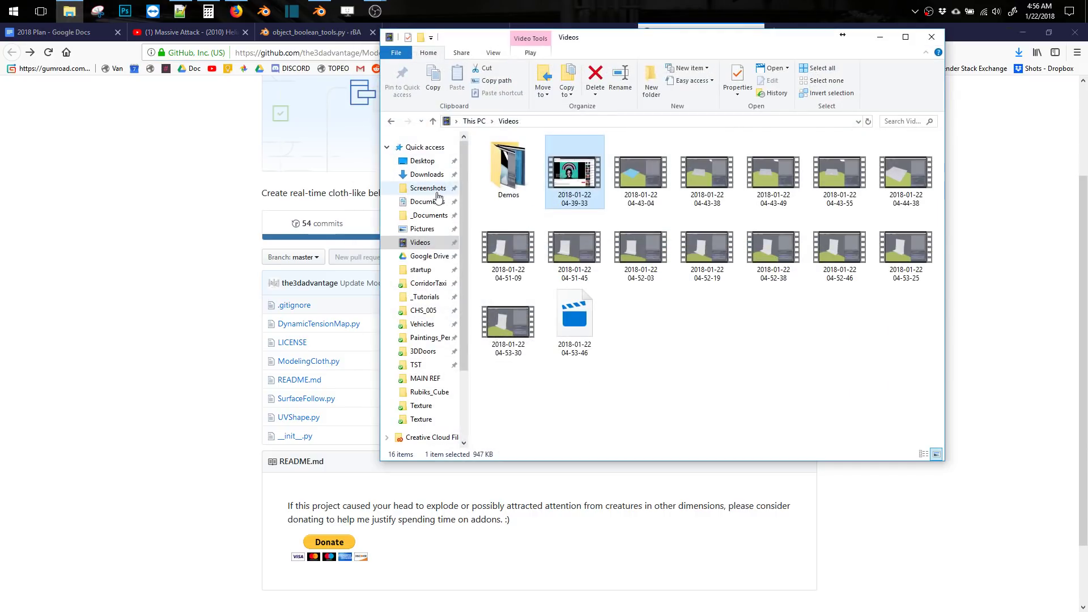
{"action": "left_click", "coordinate": [435, 256]}
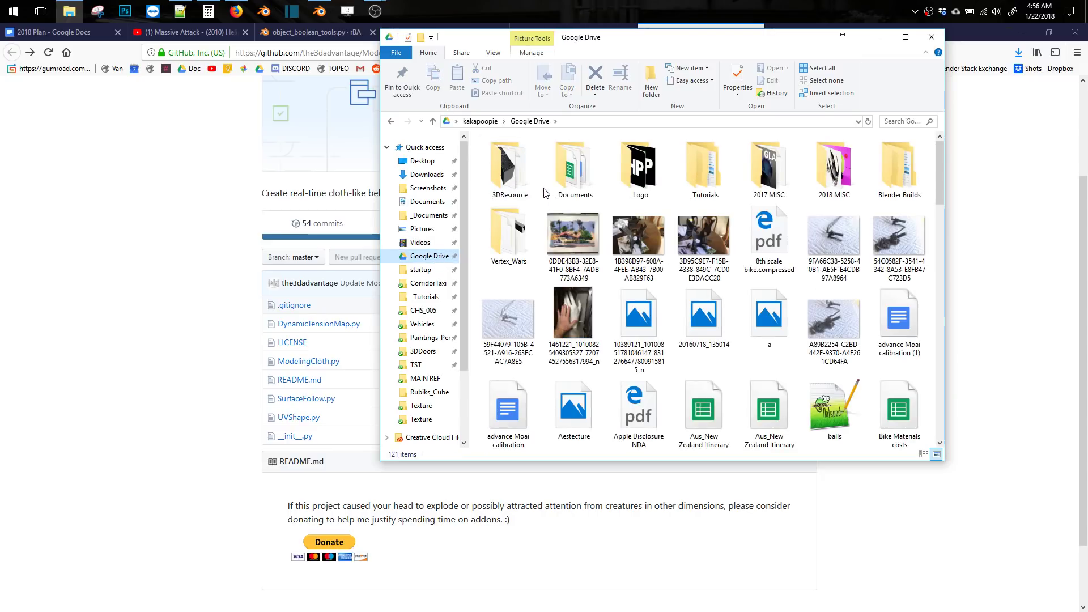
{"action": "double_click", "coordinate": [897, 188]}
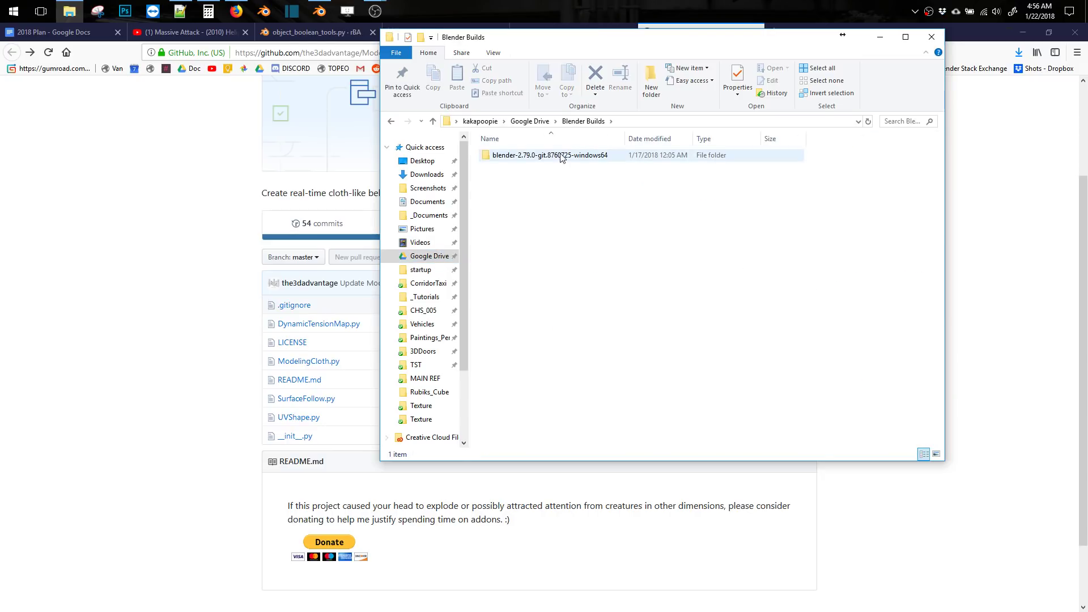
{"action": "double_click", "coordinate": [553, 159]}
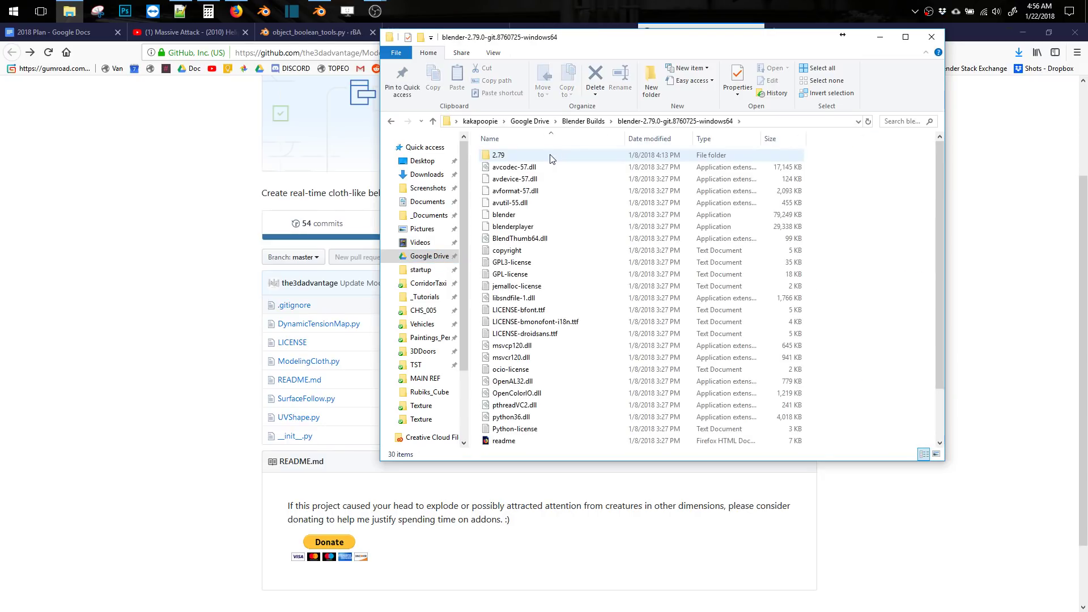
{"action": "double_click", "coordinate": [510, 156]}
{"action": "double_click", "coordinate": [509, 191]}
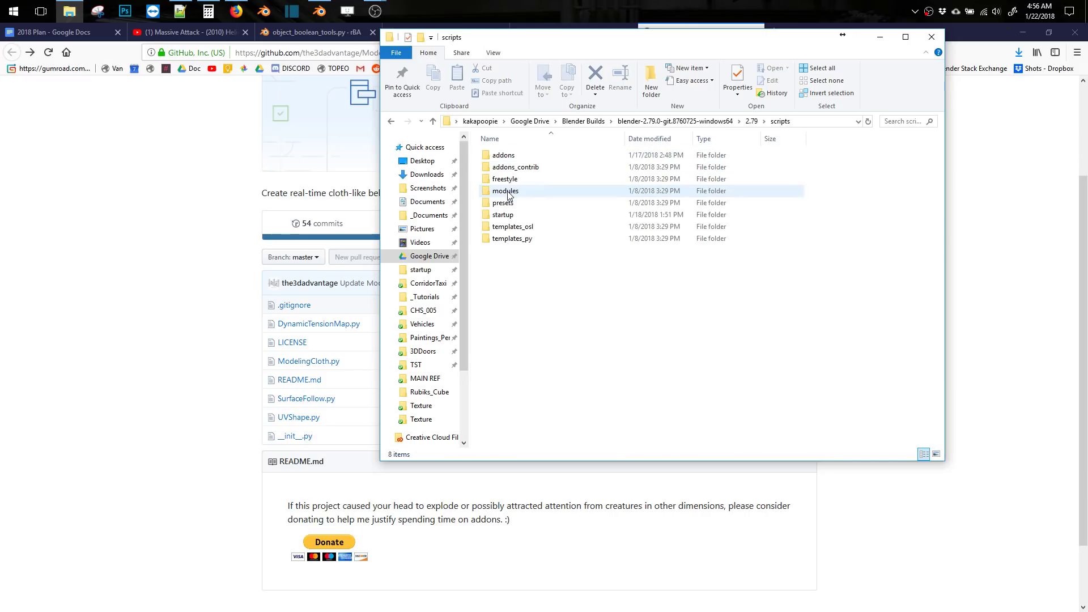
{"action": "double_click", "coordinate": [505, 157]}
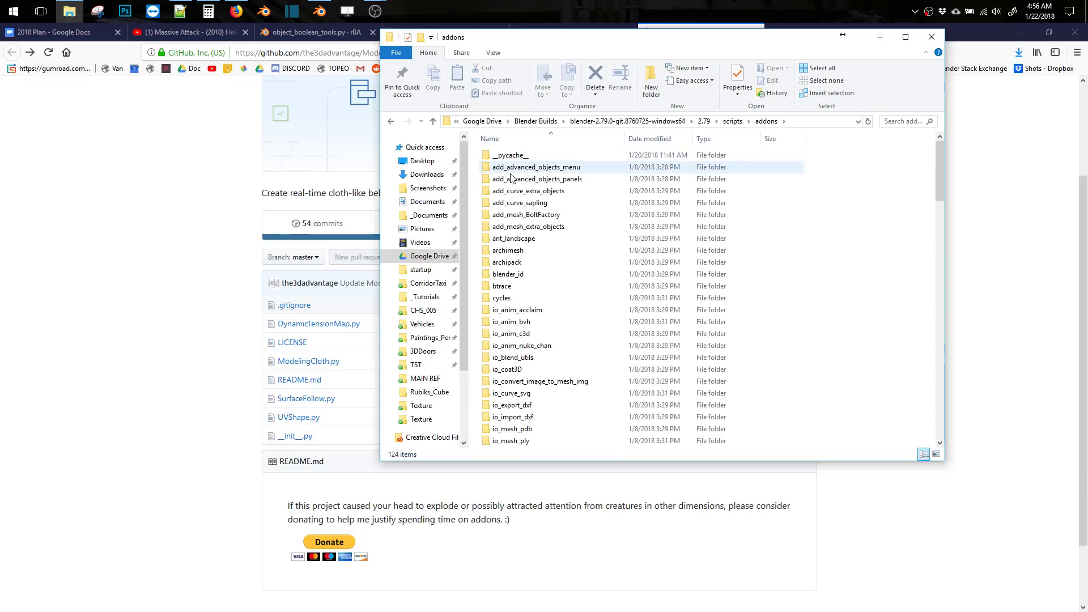
Locate the Modeling-Cloth-master folder in the addons directory, and close the File Explorer window.
{"action": "left_click_drag", "start_coordinate": [940, 189], "coordinate": [940, 320]}
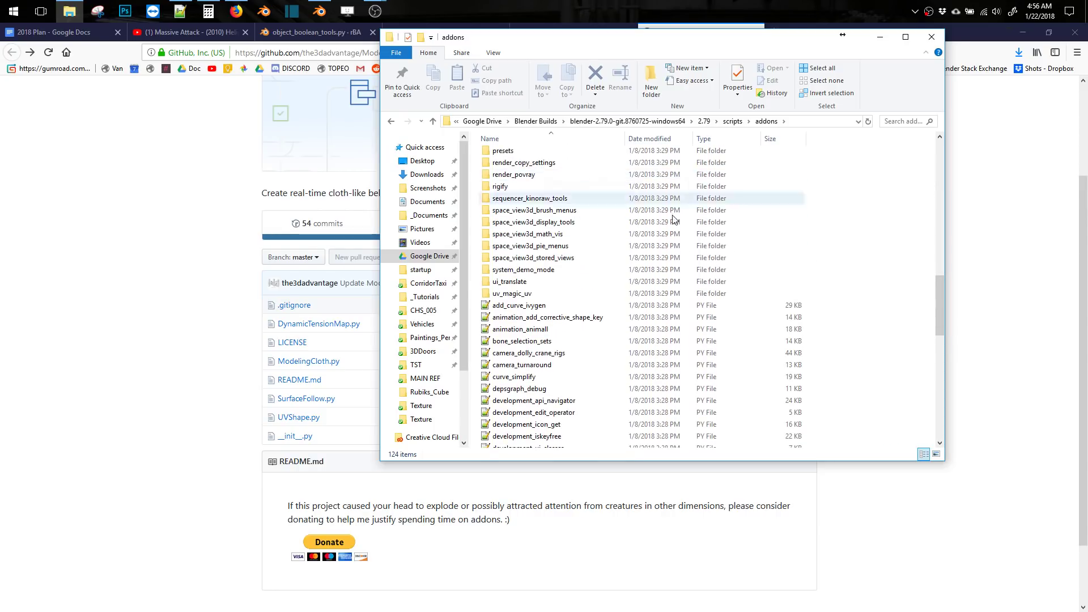
{"action": "left_click_drag", "start_coordinate": [941, 294], "coordinate": [935, 264]}
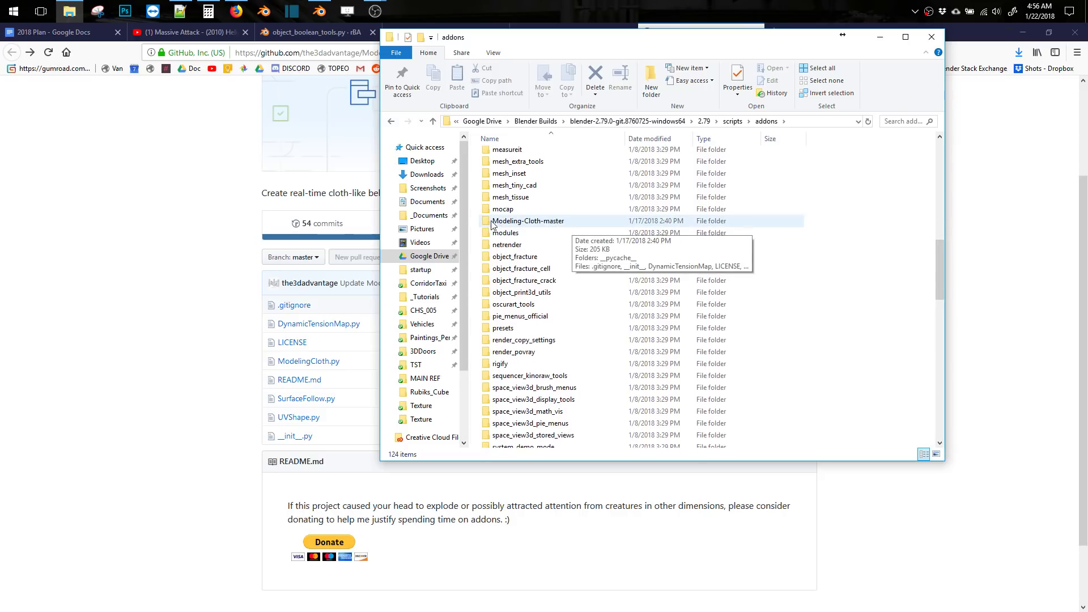
{"action": "left_click", "coordinate": [932, 39]}
Switch back to Blender, check the 3D View: Modeling Cloth entry in the add-on preferences, and close the preferences window.
{"action": "left_click", "coordinate": [320, 11]}
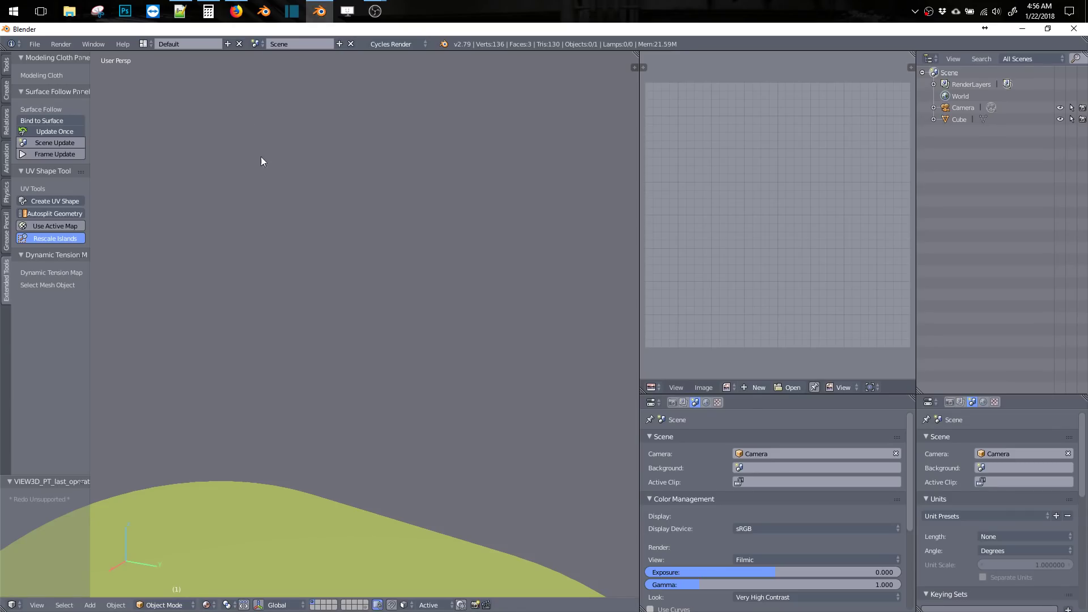
{"action": "left_click", "coordinate": [34, 43]}
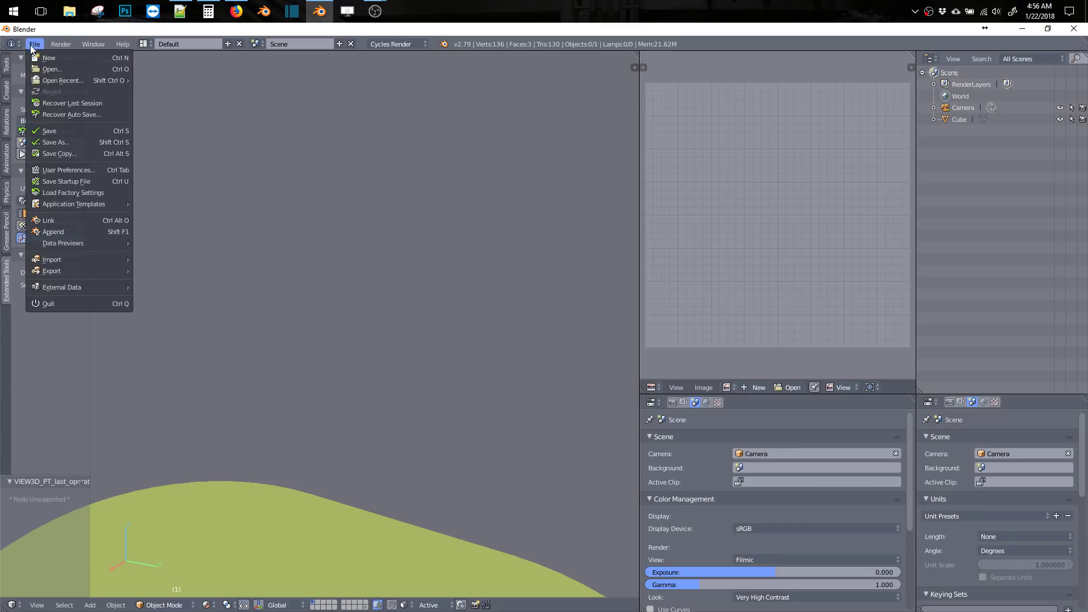
{"action": "left_click", "coordinate": [60, 171]}
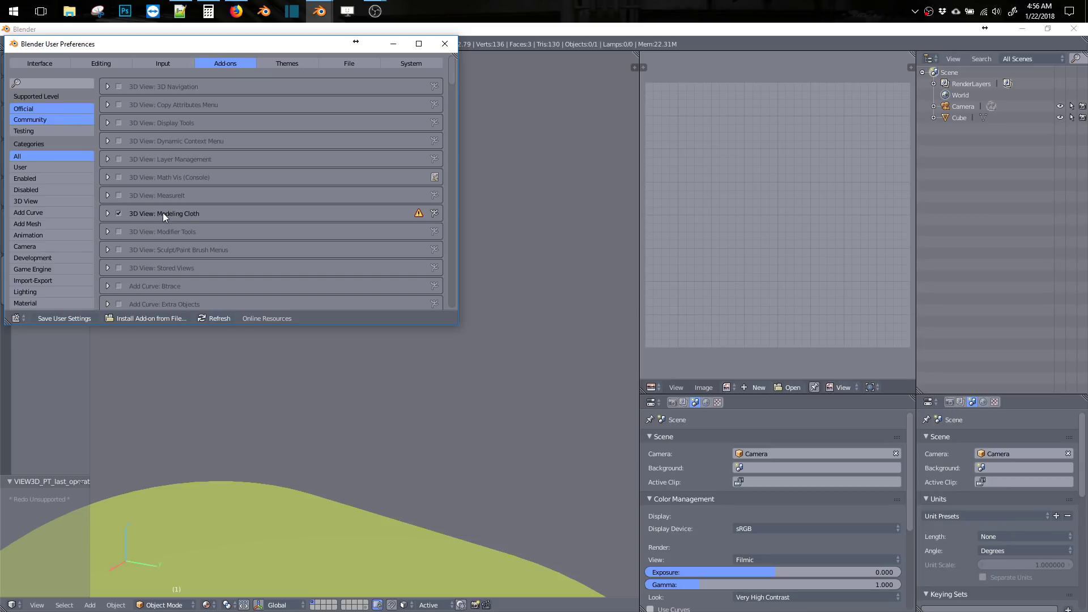
{"action": "left_click", "coordinate": [445, 43]}
Add a mesh plane at the 3D cursor and raise it along global Z above the green ground.
{"action": "middle_click_drag", "start_coordinate": [354, 262], "coordinate": [381, 307]}
{"action": "right_click", "coordinate": [376, 350]}
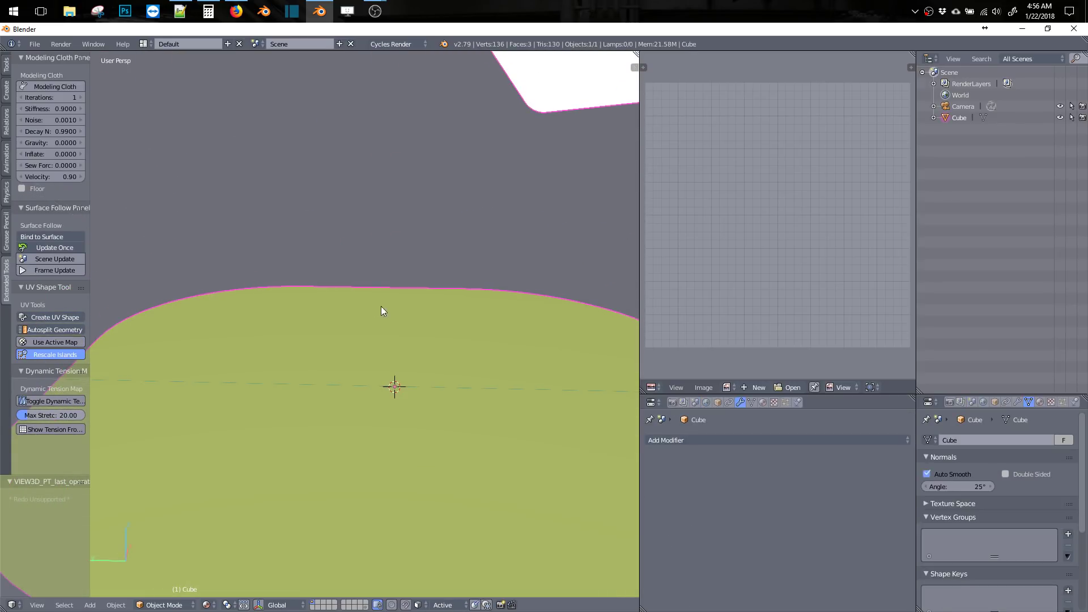
{"action": "key", "text": "shift+a"}
{"action": "mouse_move", "coordinate": [392, 291]}
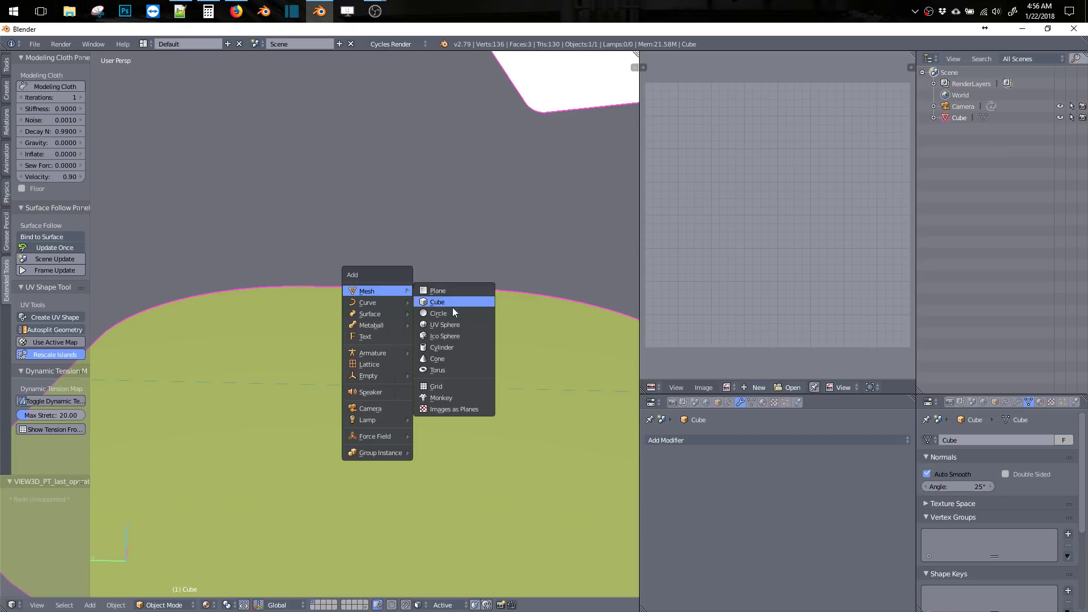
{"action": "left_click", "coordinate": [440, 290]}
{"action": "key", "text": "g"}
{"action": "key", "text": "z"}
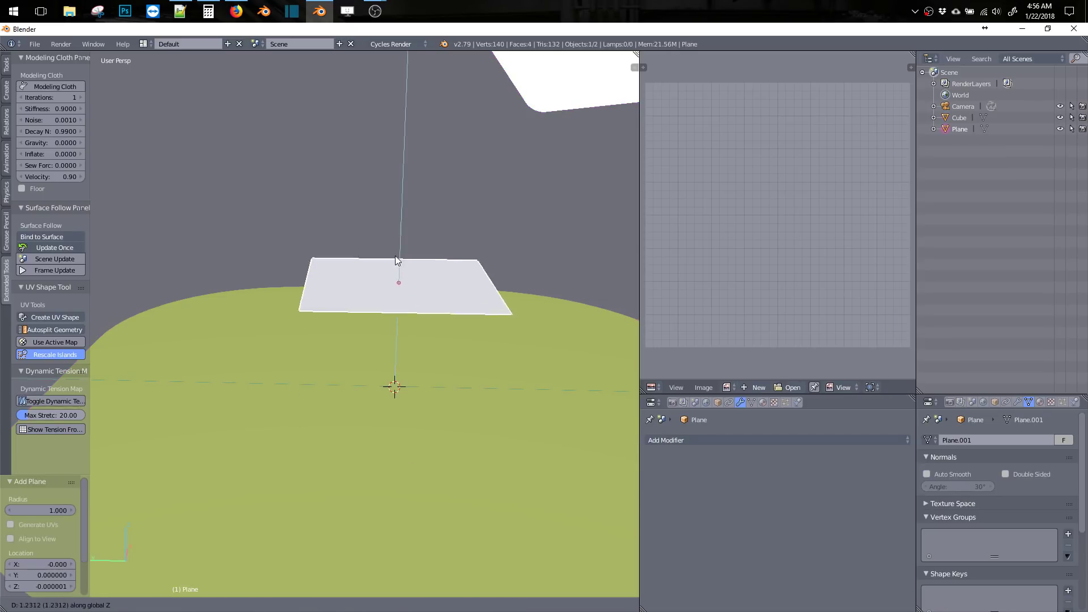
{"action": "left_click", "coordinate": [389, 238]}
Subdivide the whole plane five times in Edit Mode to form a 32 by 32 grid of faces.
{"action": "middle_click_drag", "start_coordinate": [390, 264], "coordinate": [399, 270]}
{"action": "key", "text": "Tab"}
{"action": "left_click", "coordinate": [457, 192]}
{"action": "key", "text": "w"}
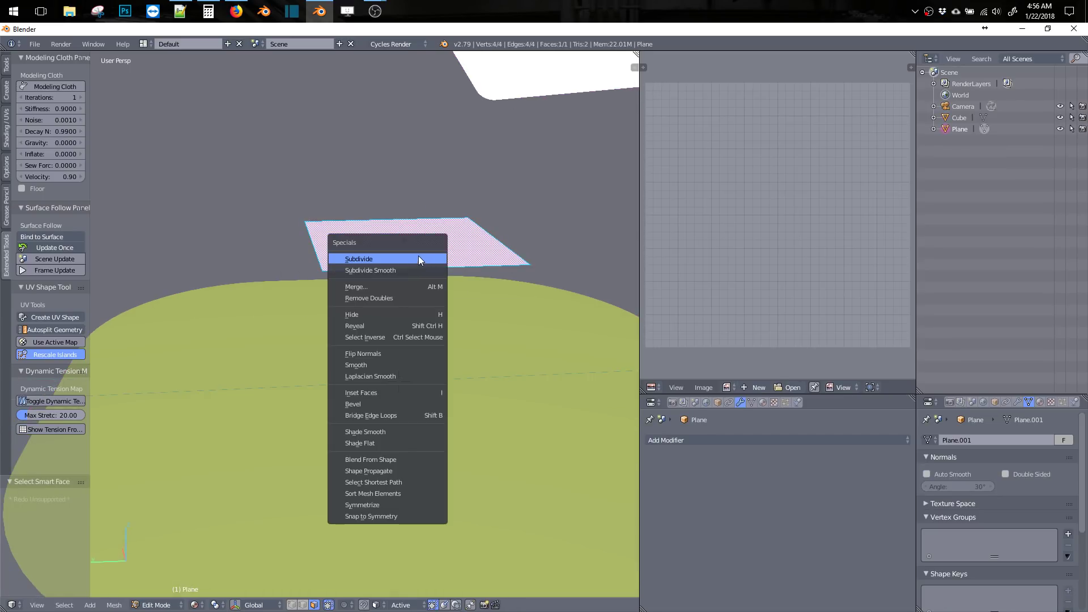
{"action": "left_click", "coordinate": [419, 257]}
{"action": "key", "text": "shift+r"}
{"action": "key", "text": "w"}
{"action": "left_click", "coordinate": [412, 260]}
{"action": "key", "text": "w"}
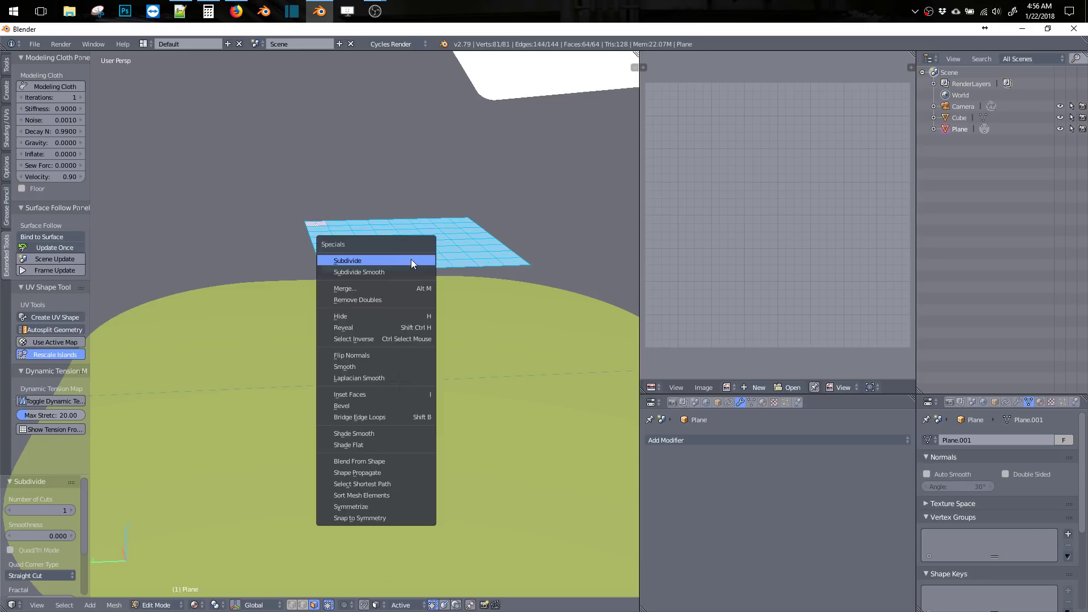
{"action": "left_click", "coordinate": [414, 260]}
{"action": "key", "text": "w"}
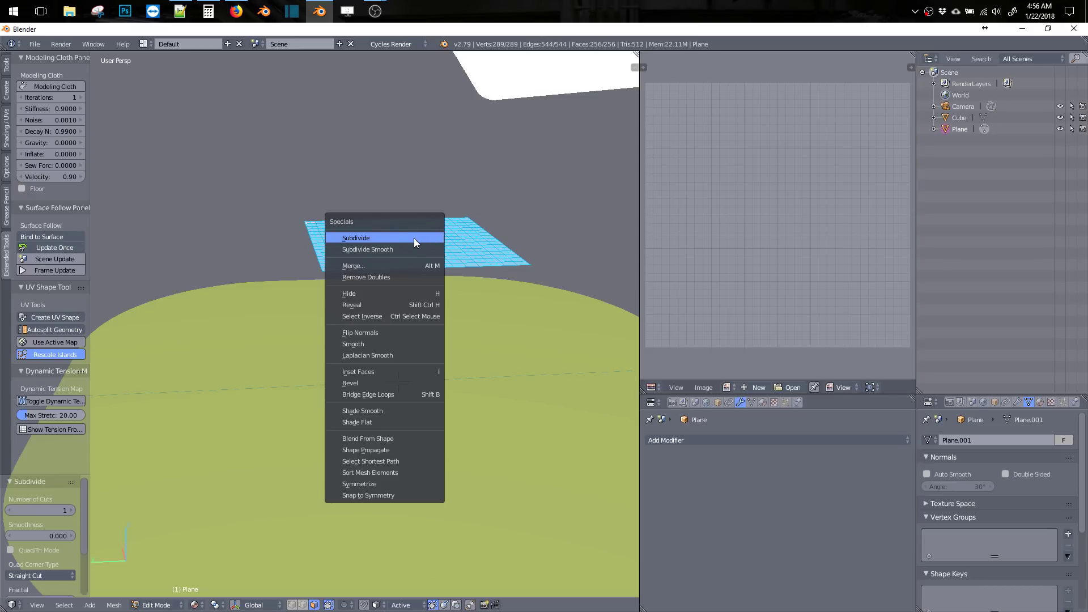
{"action": "left_click", "coordinate": [420, 238]}
In edge selection mode, select the complete boundary edge loop along the plane's positive X side.
{"action": "middle_click_drag", "start_coordinate": [420, 241], "coordinate": [339, 229]}
{"action": "scroll", "coordinate": [392, 223], "scroll_direction": "up", "scroll_amount": 4}
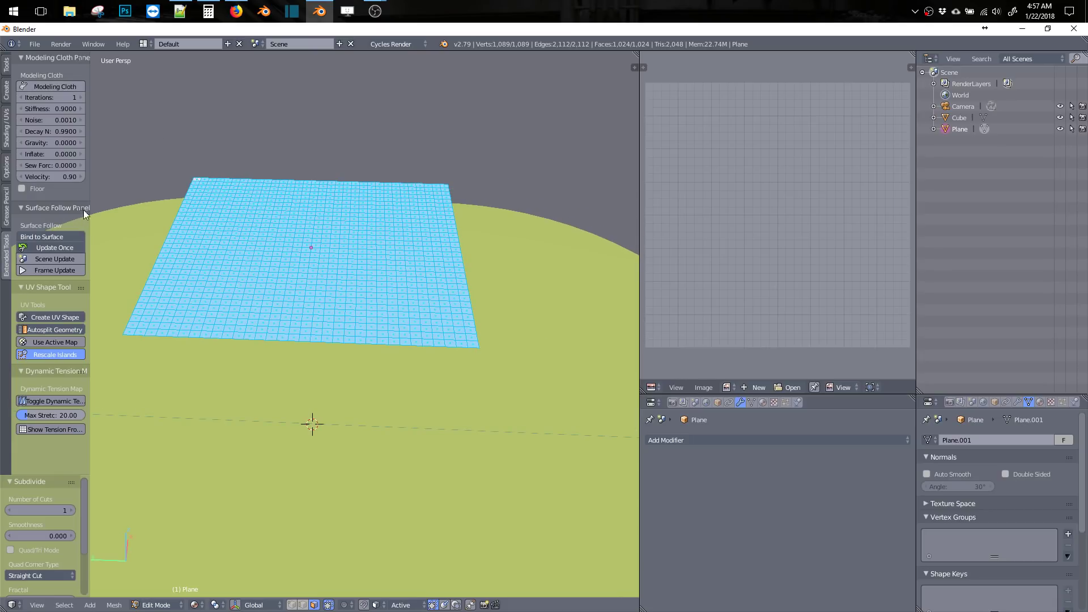
{"action": "key", "text": "2"}
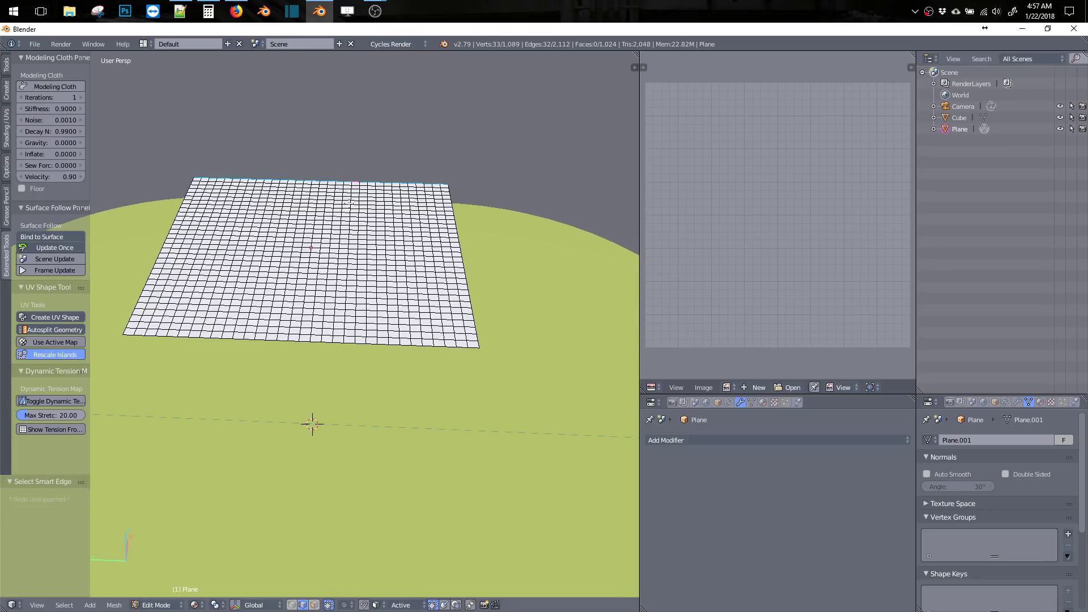
{"action": "middle_click_drag", "start_coordinate": [349, 203], "coordinate": [226, 235]}
{"action": "scroll", "coordinate": [410, 235], "scroll_direction": "up", "scroll_amount": 2}
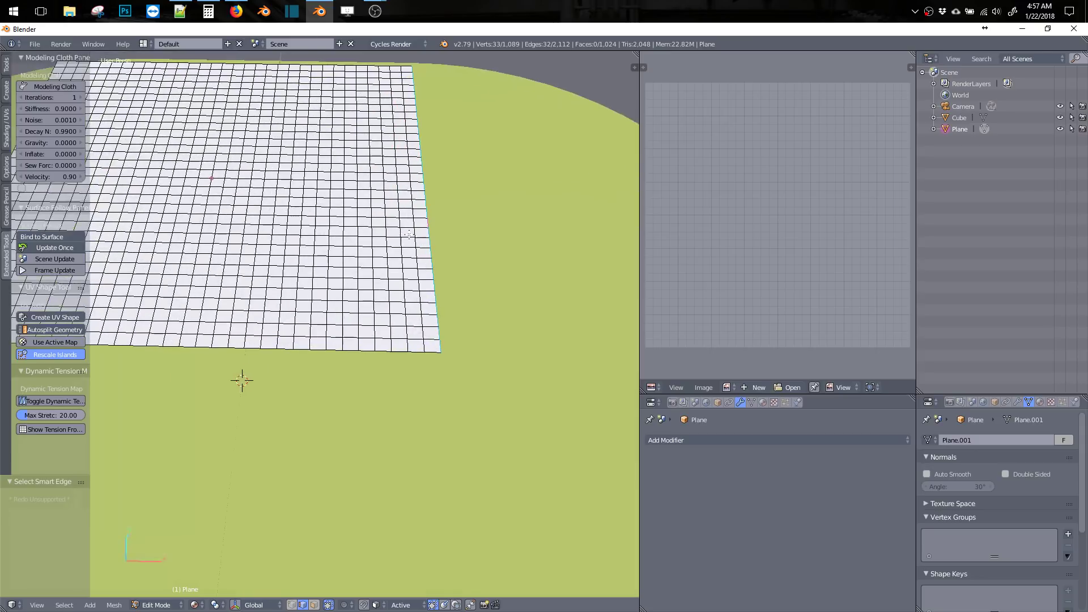
{"action": "right_click", "coordinate": [416, 235], "text": "alt"}
Enable Modeling Cloth on the plane, play the simulation, and set its gravity to -1.0 and iterations to 3.
{"action": "left_click", "coordinate": [35, 88]}
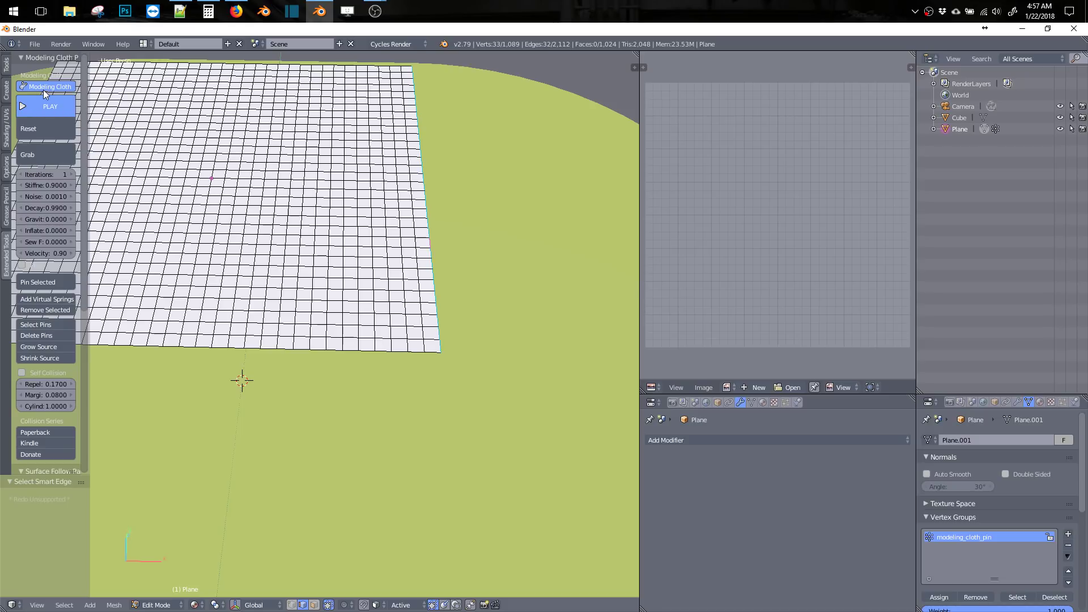
{"action": "left_click", "coordinate": [45, 108]}
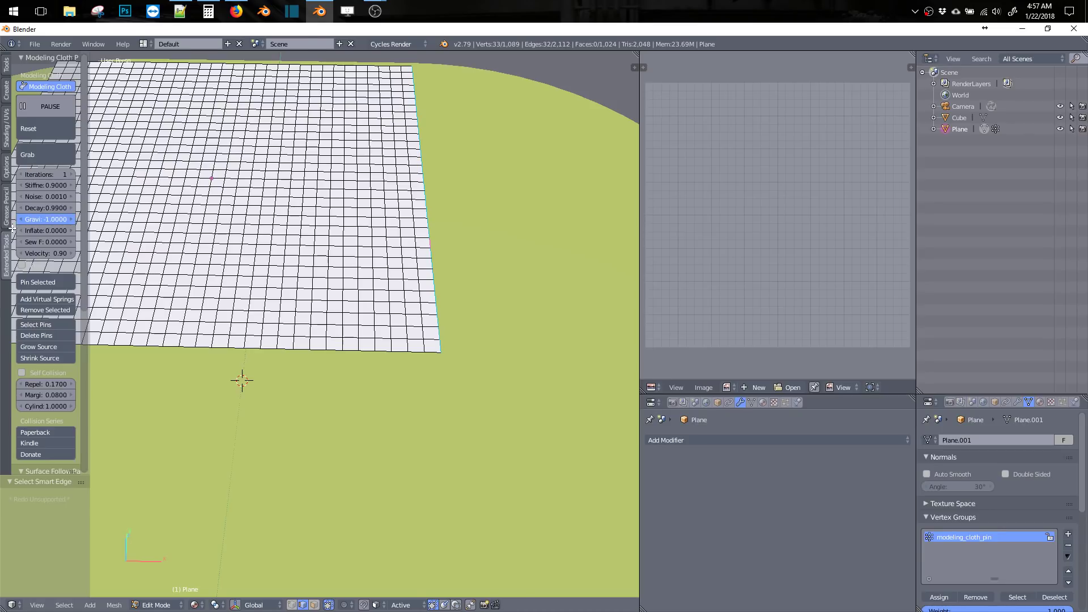
{"action": "left_click", "coordinate": [70, 175]}
Pin the selected edge vertices of the cloth and switch to Object Mode so the cloth can hang from them.
{"action": "middle_click_drag", "start_coordinate": [227, 228], "coordinate": [289, 162]}
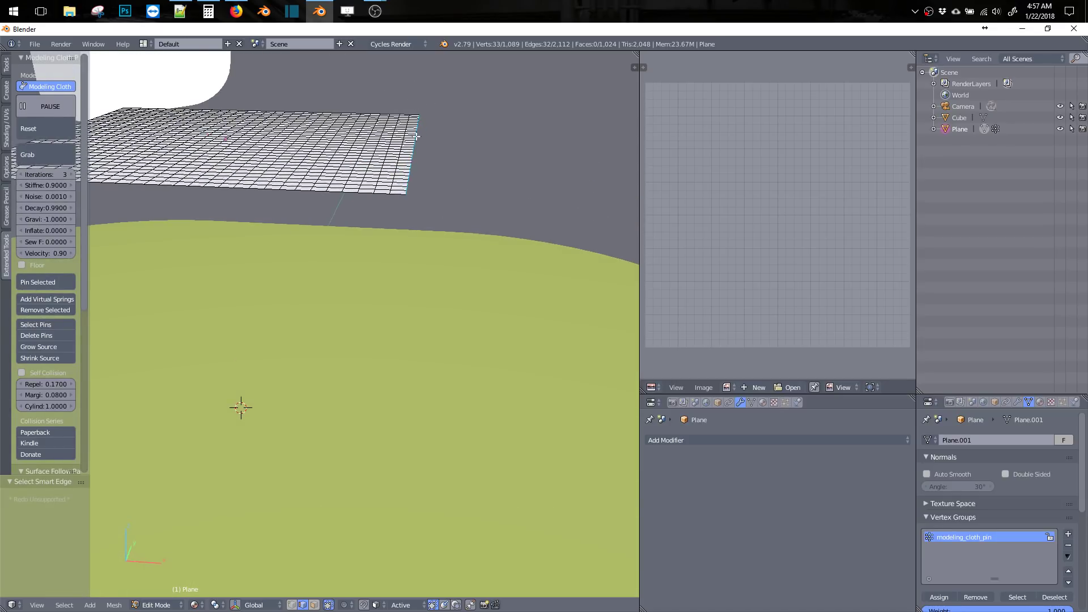
{"action": "left_click", "coordinate": [58, 283]}
{"action": "middle_click_drag", "start_coordinate": [368, 255], "coordinate": [391, 167]}
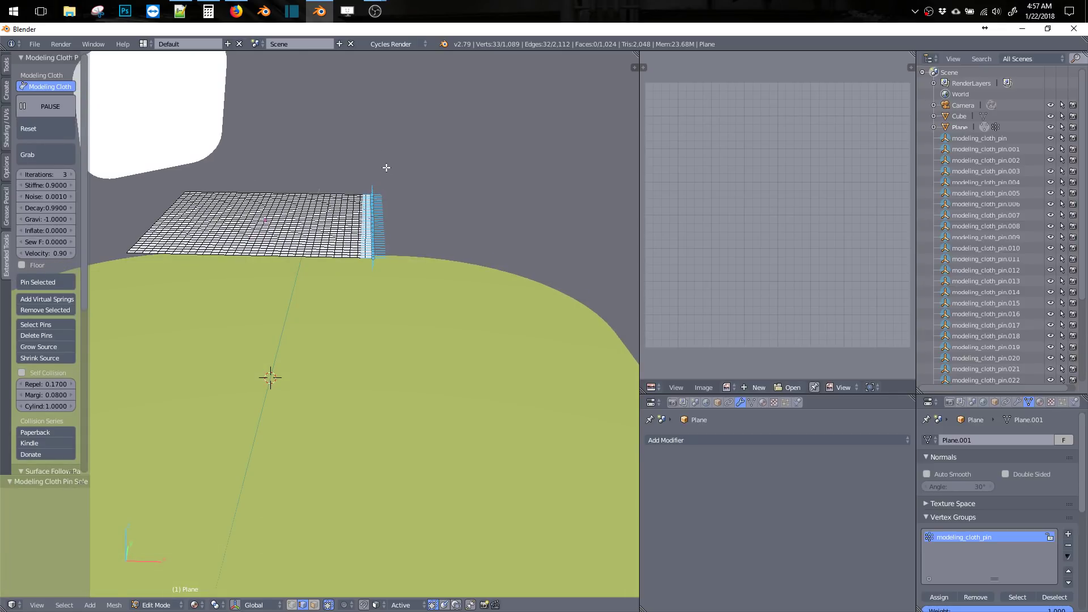
{"action": "key", "text": "a"}
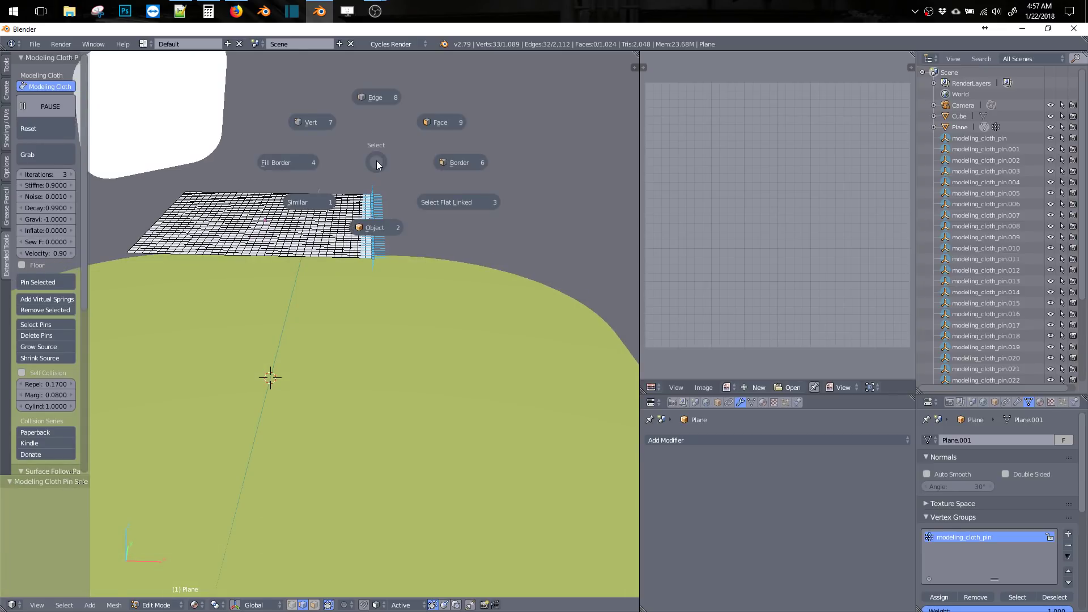
{"action": "left_click", "coordinate": [374, 241]}
{"action": "middle_click_drag", "start_coordinate": [386, 224], "coordinate": [340, 245]}
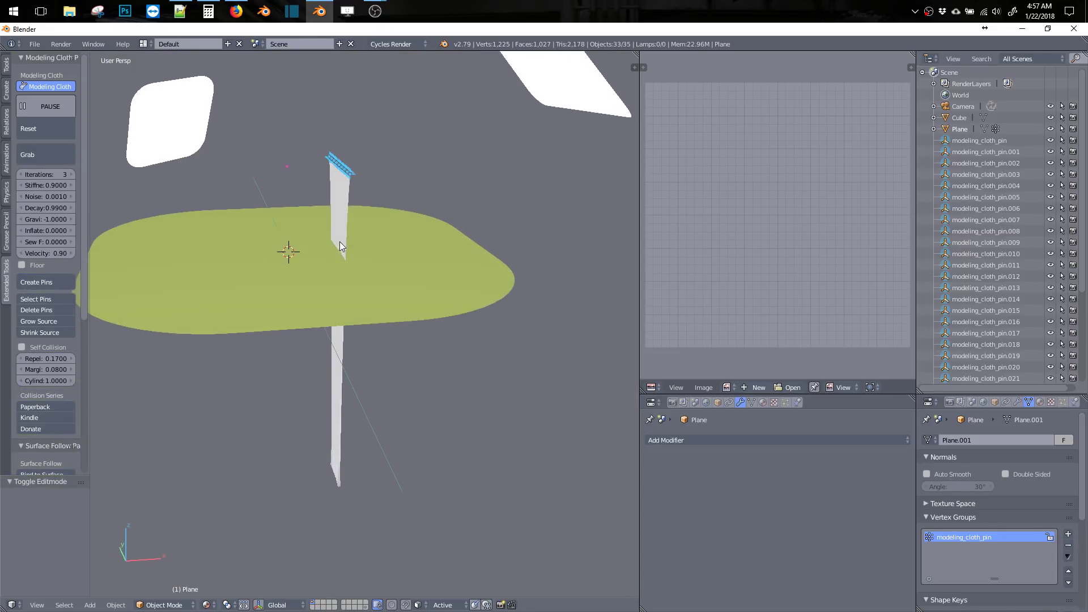
Put the cloth back in Edit Mode, enable its Floor option, and return to Object Mode.
{"action": "key", "text": "Tab"}
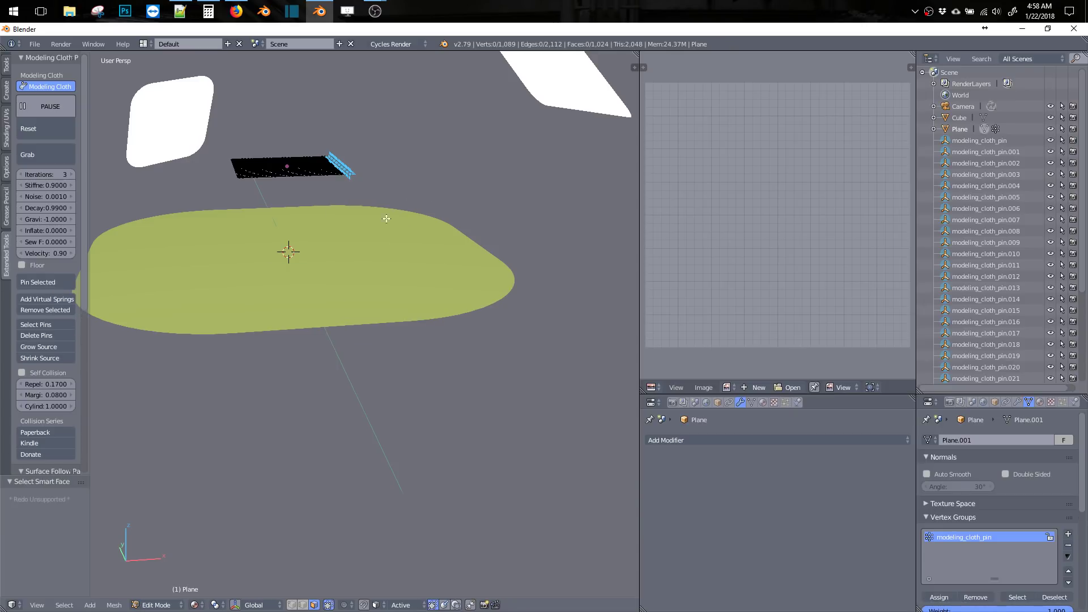
{"action": "middle_click_drag", "start_coordinate": [250, 218], "coordinate": [319, 225]}
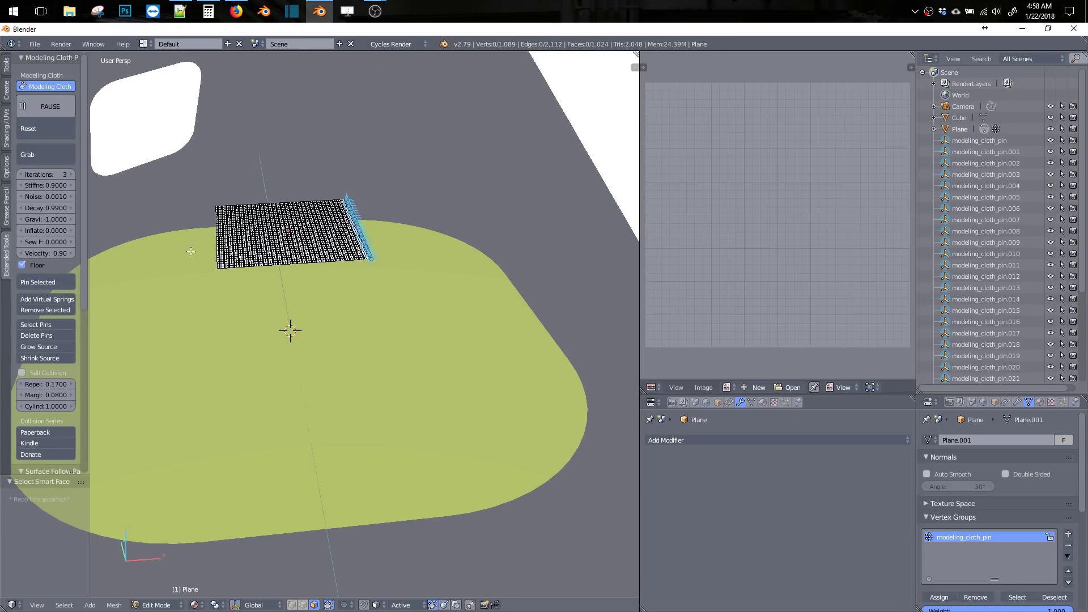
{"action": "key", "text": "Tab"}
{"action": "middle_click_drag", "start_coordinate": [277, 284], "coordinate": [396, 265]}
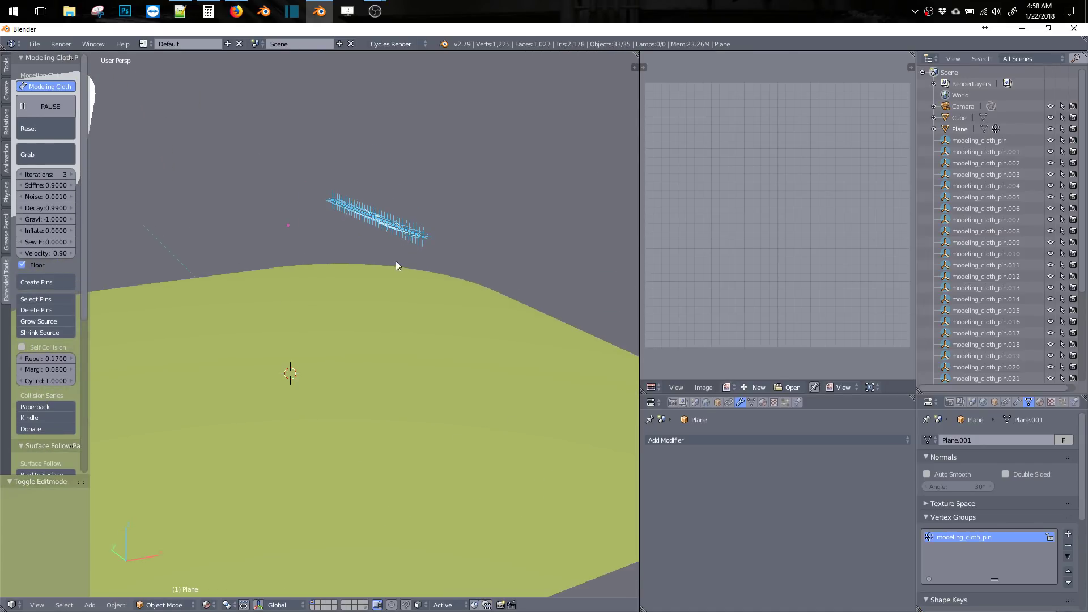
Lift the selected cloth pins along Z by about 1.35 units, followed by another lift of about 1.08 units.
{"action": "key", "text": "g"}
{"action": "key", "text": "z"}
{"action": "left_click", "coordinate": [383, 135]}
{"action": "middle_click_drag", "start_coordinate": [400, 166], "coordinate": [380, 247], "text": "shift"}
{"action": "key", "text": "g"}
{"action": "key", "text": "z"}
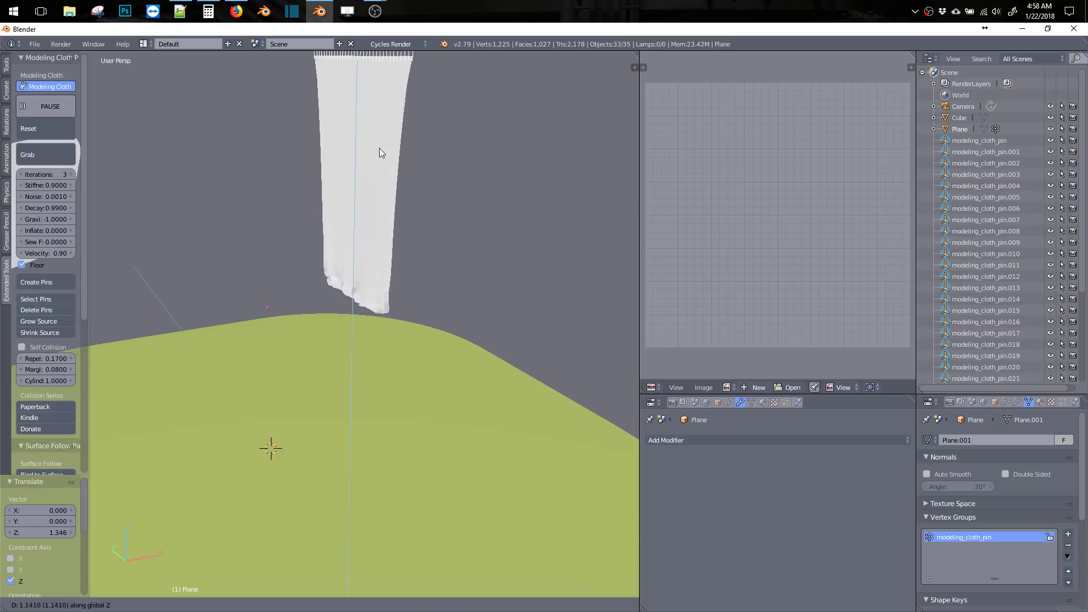
{"action": "left_click", "coordinate": [389, 185]}
Swing the pinned edge freely through the air, then raise the pins about 0.73 units along Z.
{"action": "key", "text": "g"}
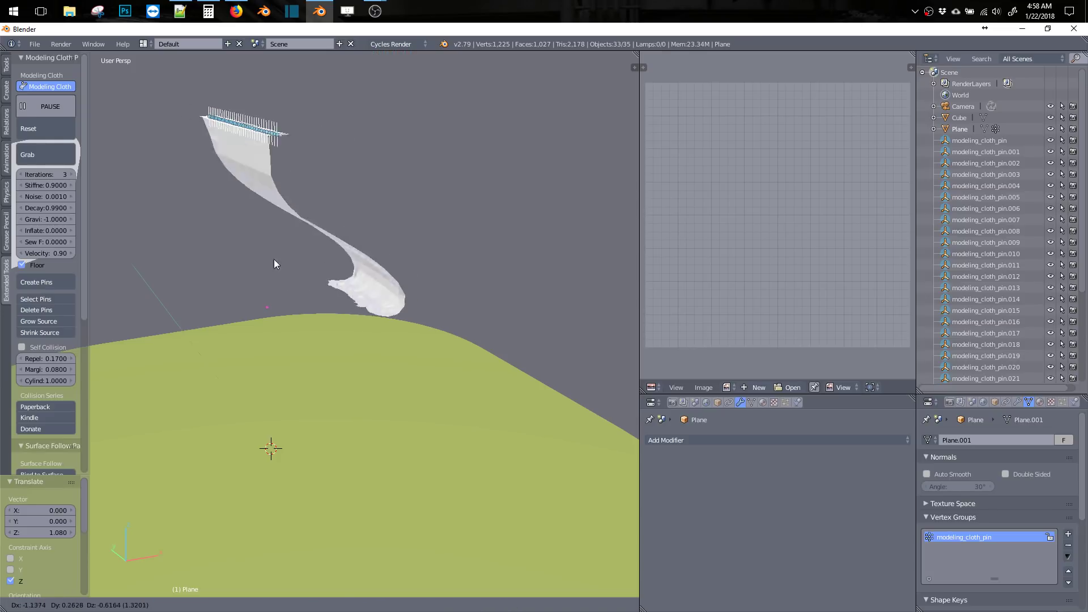
{"action": "left_click", "coordinate": [386, 239]}
{"action": "key", "text": "g"}
{"action": "key", "text": "z"}
{"action": "left_click", "coordinate": [368, 173]}
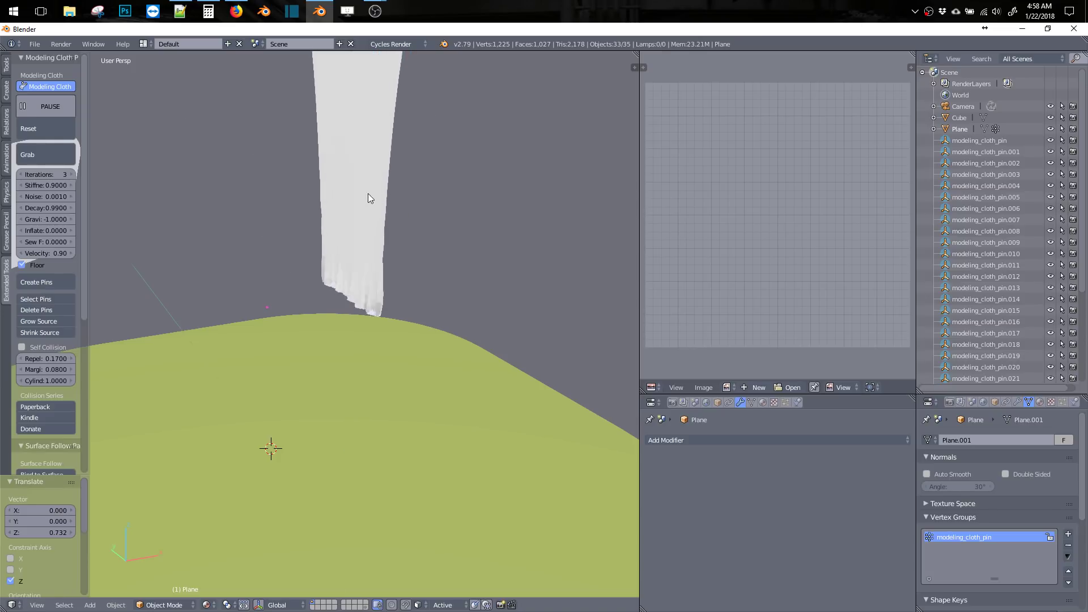
Raise the cloth's iterations to 21 for stiffer fabric.
{"action": "middle_click_drag", "start_coordinate": [369, 192], "coordinate": [395, 293], "text": "ctrl"}
{"action": "scroll", "coordinate": [369, 304], "scroll_direction": "down", "scroll_amount": 1}
{"action": "left_click", "coordinate": [70, 173]}
{"action": "left_click", "coordinate": [70, 173]}
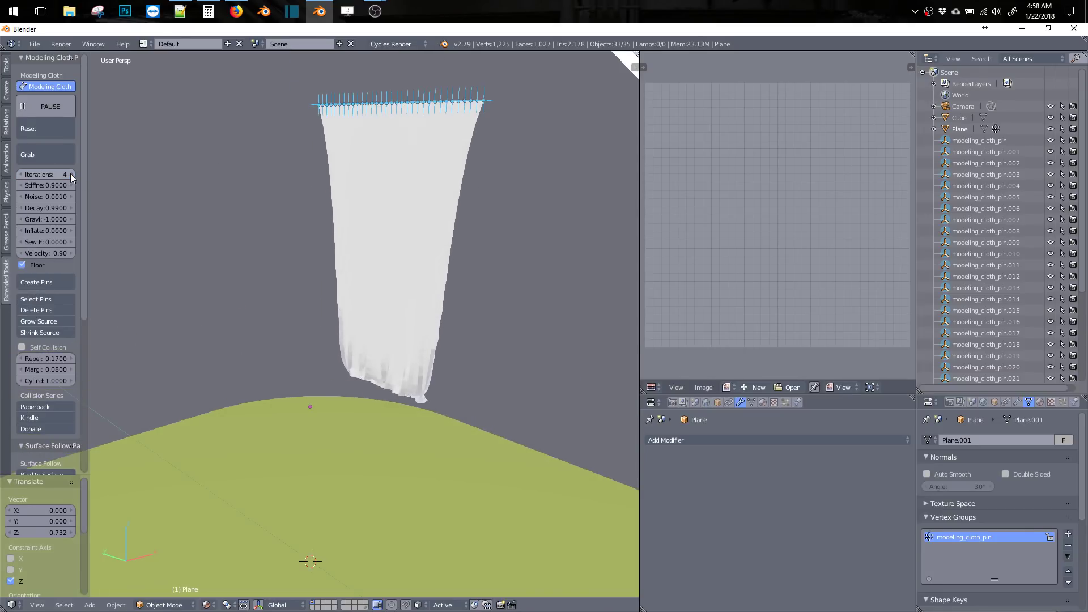
{"action": "left_click", "coordinate": [70, 175]}
{"action": "left_click", "coordinate": [70, 175]}
{"action": "left_click", "coordinate": [70, 175]}
{"action": "left_click", "coordinate": [70, 175]}
{"action": "left_click", "coordinate": [71, 176]}
{"action": "left_click", "coordinate": [71, 175]}
{"action": "double_click", "coordinate": [70, 176]}
{"action": "left_click", "coordinate": [71, 175]}
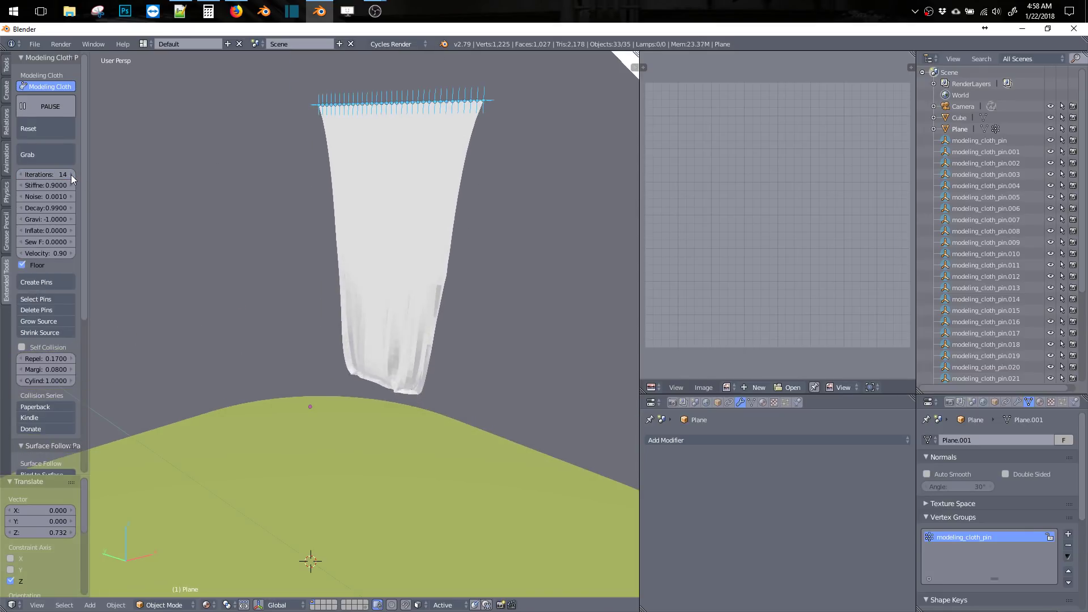
{"action": "double_click", "coordinate": [70, 175]}
{"action": "left_click", "coordinate": [70, 175]}
{"action": "double_click", "coordinate": [70, 175]}
{"action": "left_click", "coordinate": [70, 176]}
{"action": "left_click", "coordinate": [70, 176]}
Lower the cloth pins about 0.67 units along Z.
{"action": "key", "text": "g"}
{"action": "key", "text": "z"}
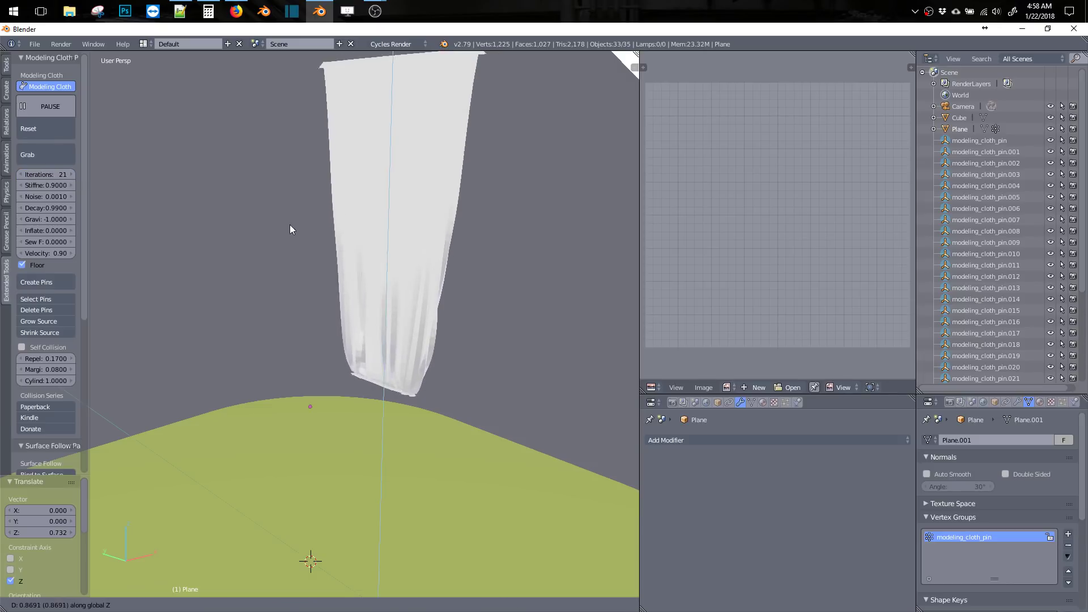
{"action": "left_click", "coordinate": [369, 339]}
{"action": "middle_click_drag", "start_coordinate": [368, 339], "coordinate": [313, 313]}
Swing the pins around freely, then move them about 1.03 in X, -0.08 in Y and 1.18 in Z.
{"action": "key", "text": "g"}
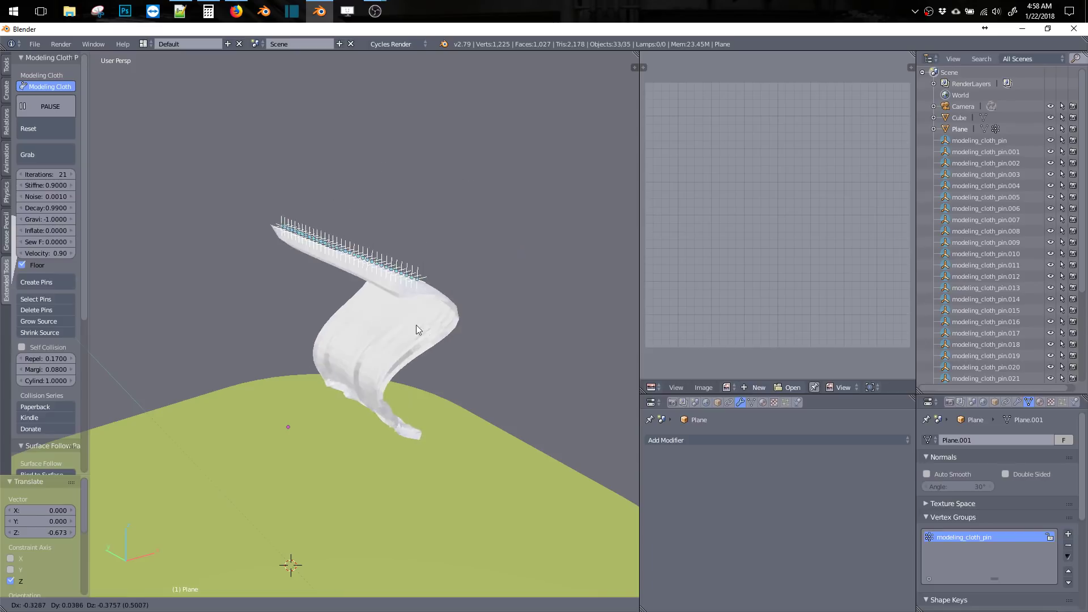
{"action": "left_click", "coordinate": [342, 324]}
{"action": "middle_click_drag", "start_coordinate": [333, 325], "coordinate": [357, 311]}
{"action": "key", "text": "g"}
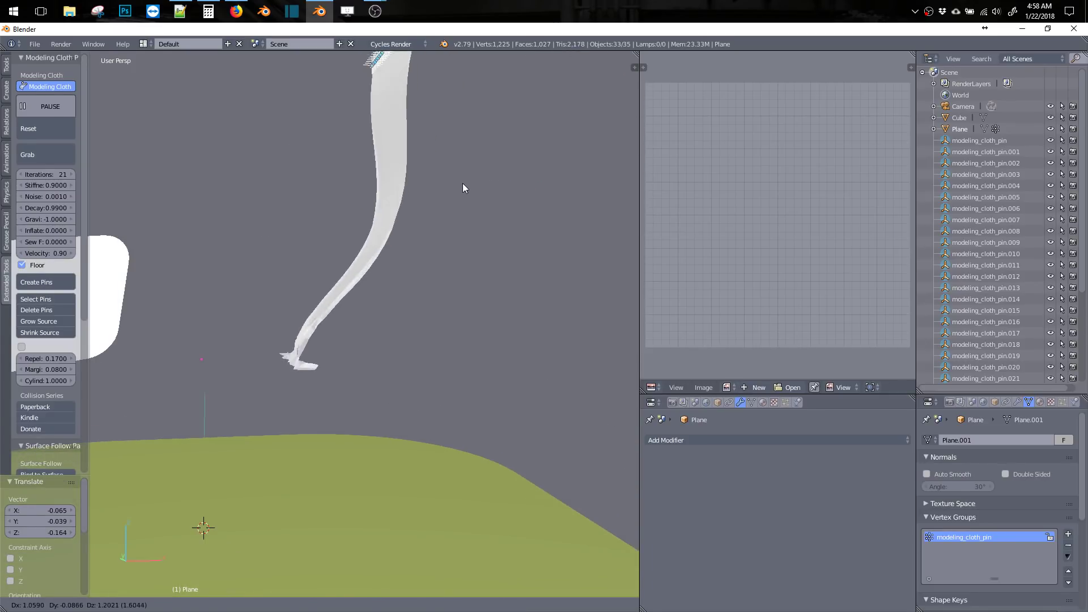
{"action": "left_click", "coordinate": [464, 187]}
{"action": "middle_click_drag", "start_coordinate": [442, 270], "coordinate": [418, 290]}
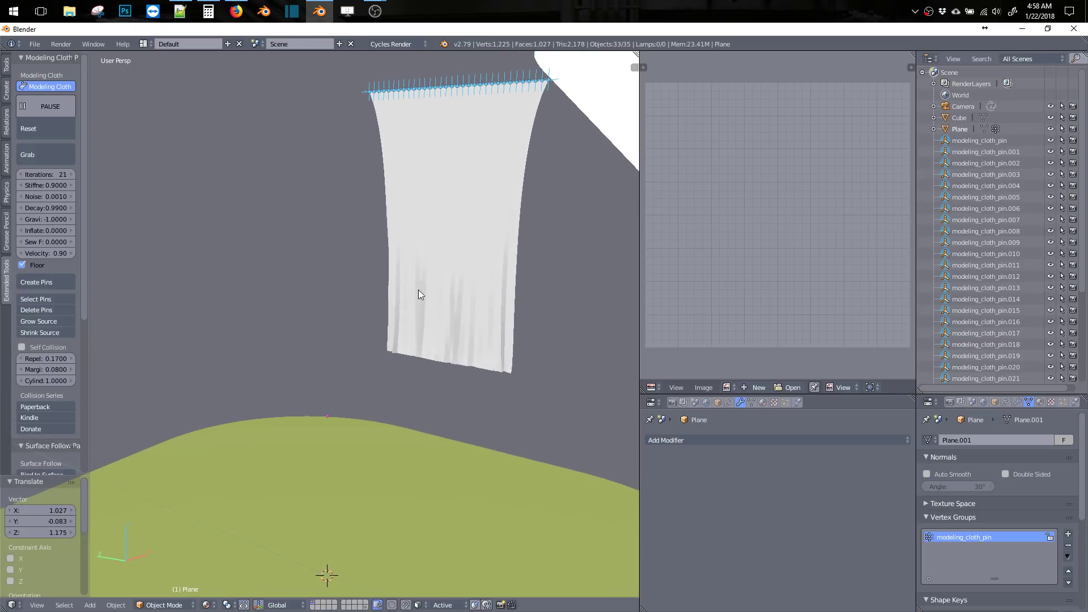
Select the hanging cloth plane and apply smooth shading to it.
{"action": "left_click", "coordinate": [6, 68]}
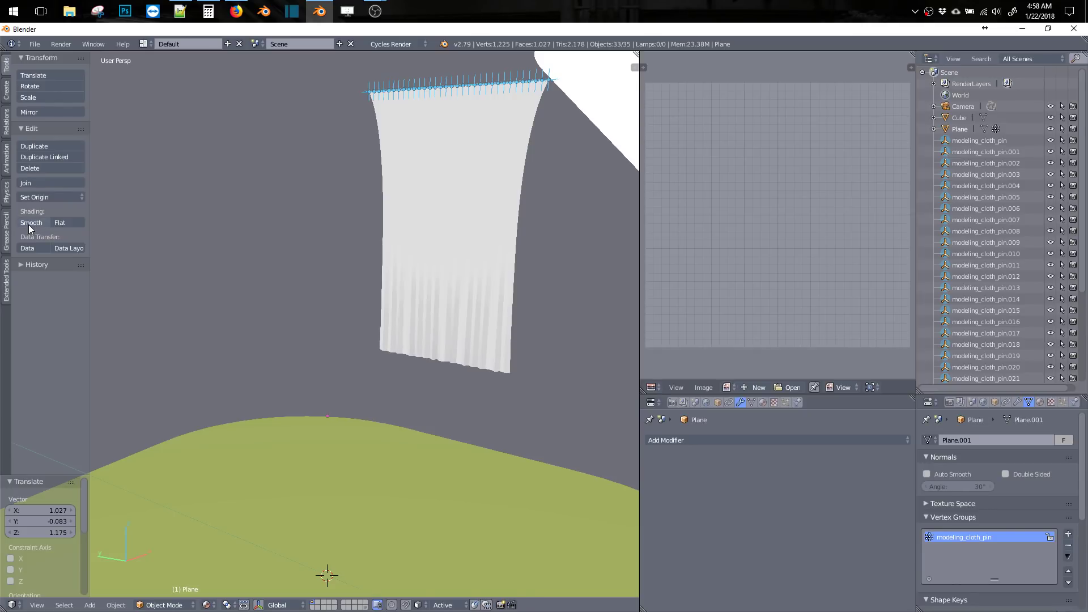
{"action": "right_click", "coordinate": [415, 228]}
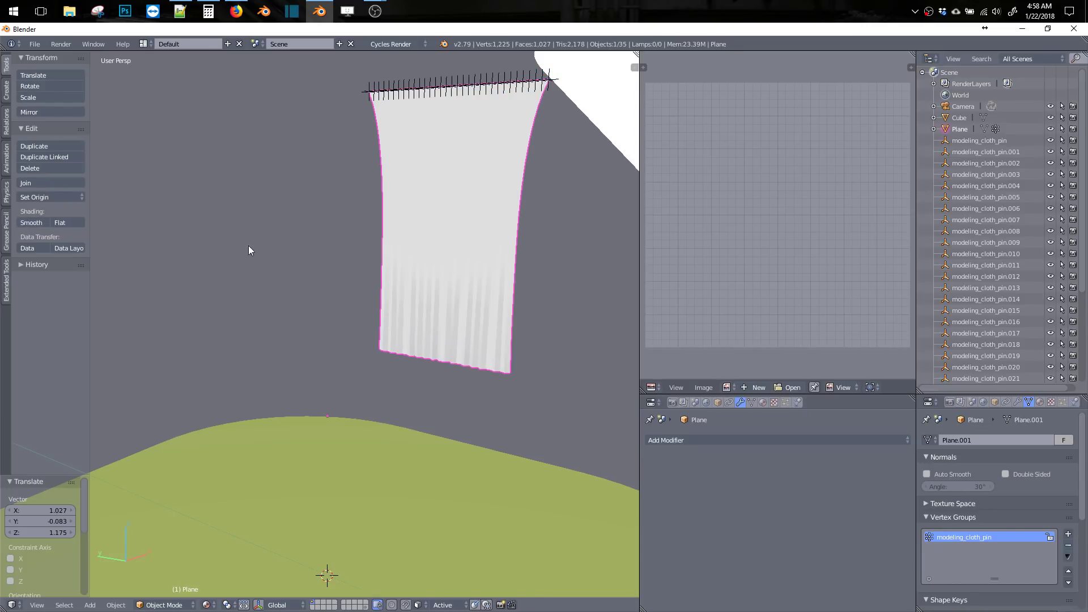
{"action": "left_click", "coordinate": [31, 224]}
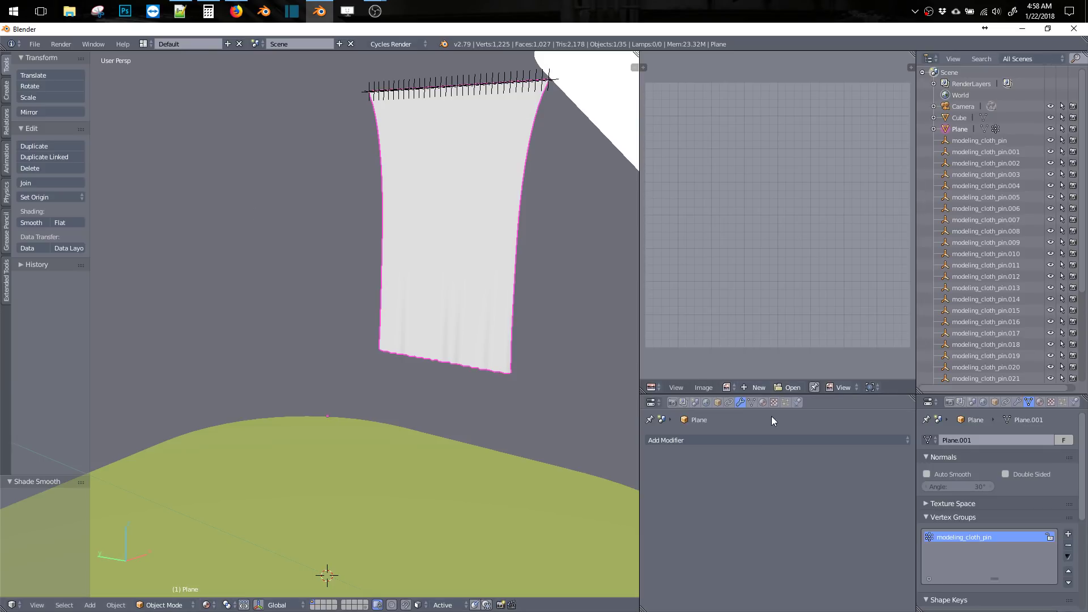
Add a Subdivision Surface modifier to the cloth and set its view subdivisions to 2.
{"action": "left_click", "coordinate": [722, 441]}
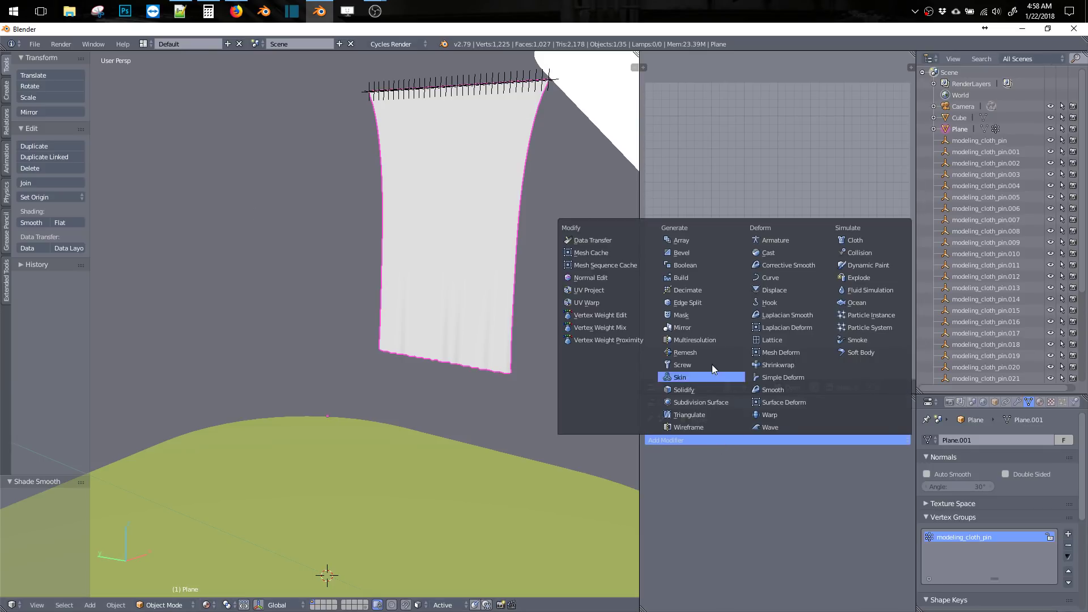
{"action": "left_click", "coordinate": [703, 402]}
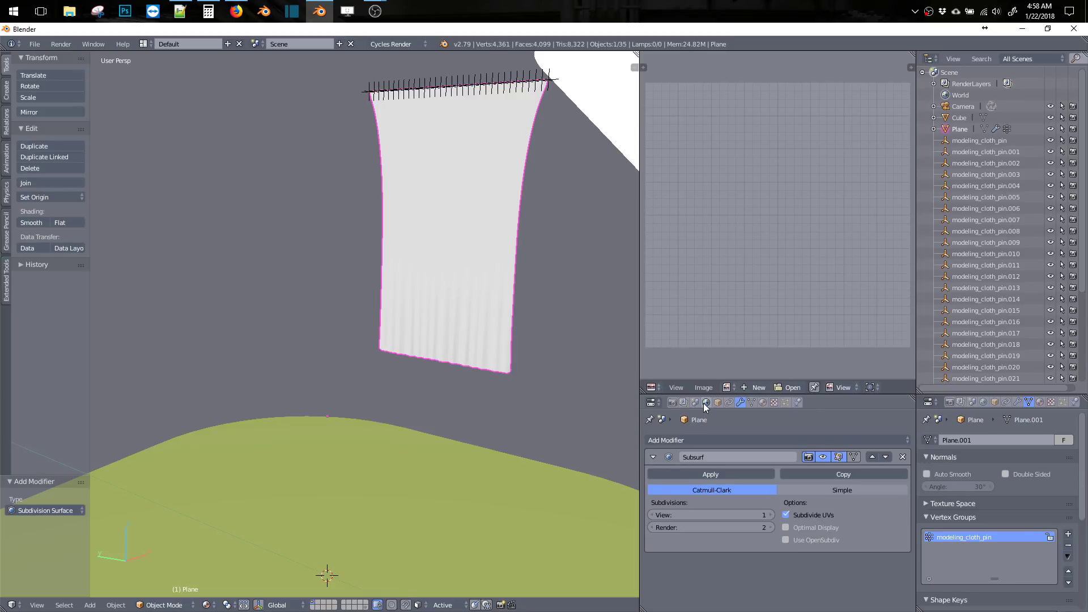
{"action": "left_click", "coordinate": [770, 515]}
Select all cloth pins again, drop them about 1.37 units in Z, and lift them back about 1.39 units.
{"action": "middle_click_drag", "start_coordinate": [563, 311], "coordinate": [516, 323]}
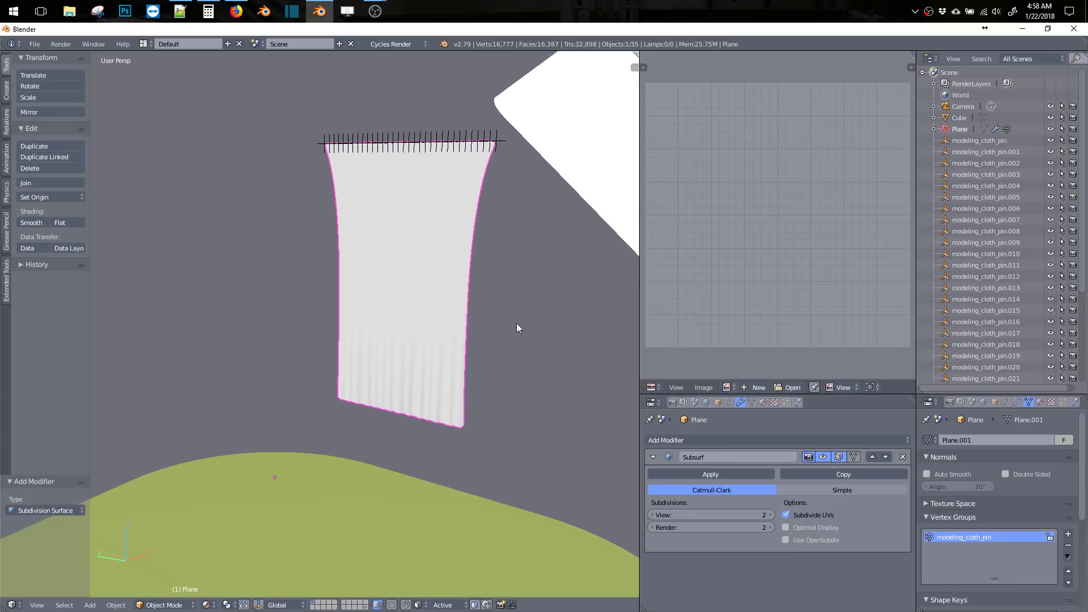
{"action": "left_click_drag", "start_coordinate": [463, 167], "coordinate": [509, 175]}
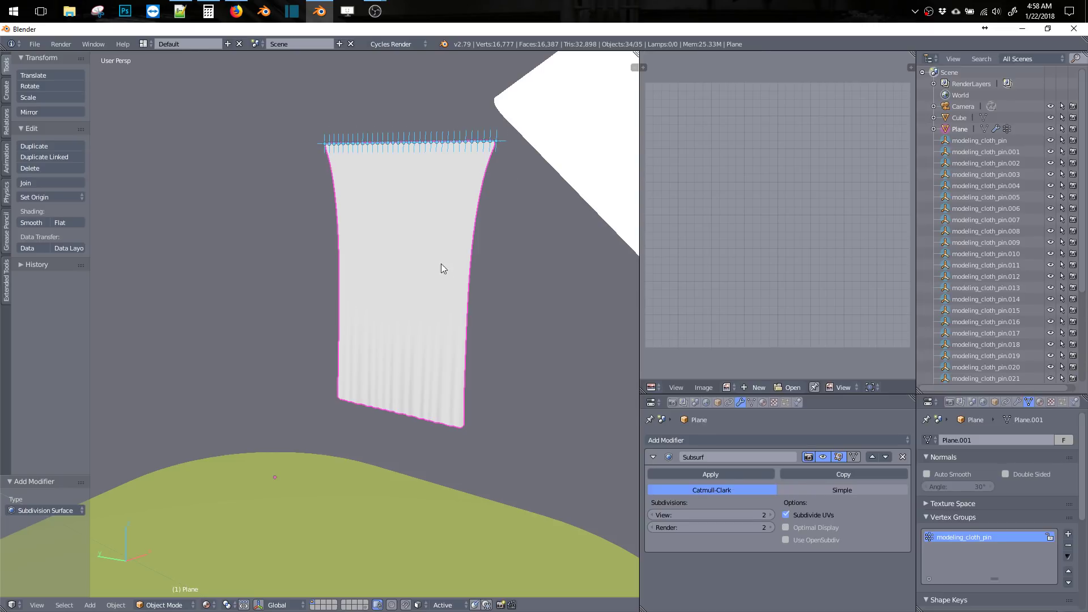
{"action": "key", "text": "g"}
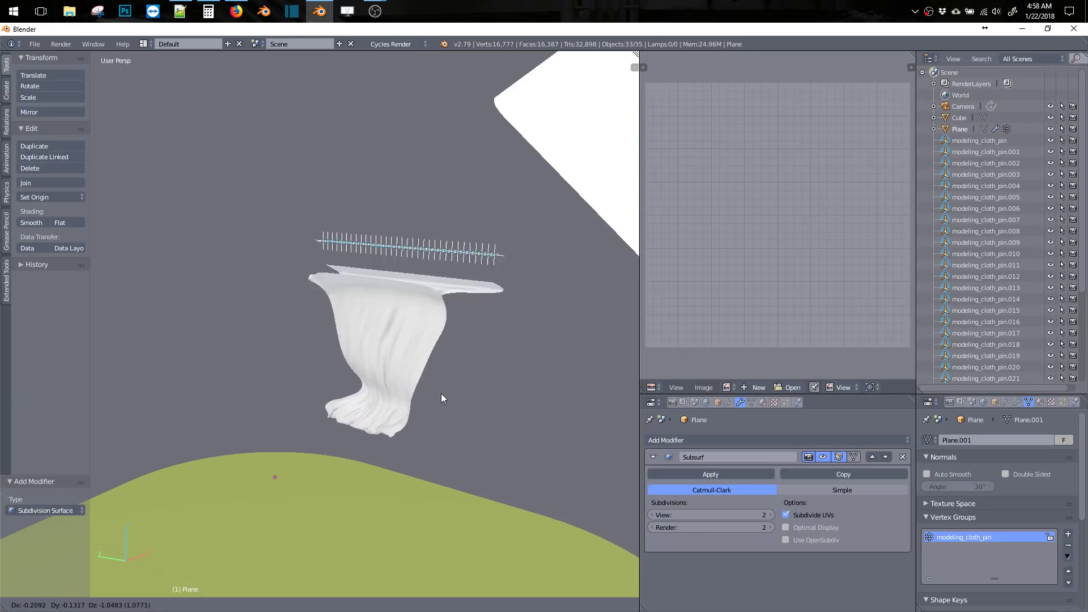
{"action": "left_click", "coordinate": [462, 415]}
{"action": "middle_click_drag", "start_coordinate": [439, 396], "coordinate": [491, 392]}
{"action": "key", "text": "g"}
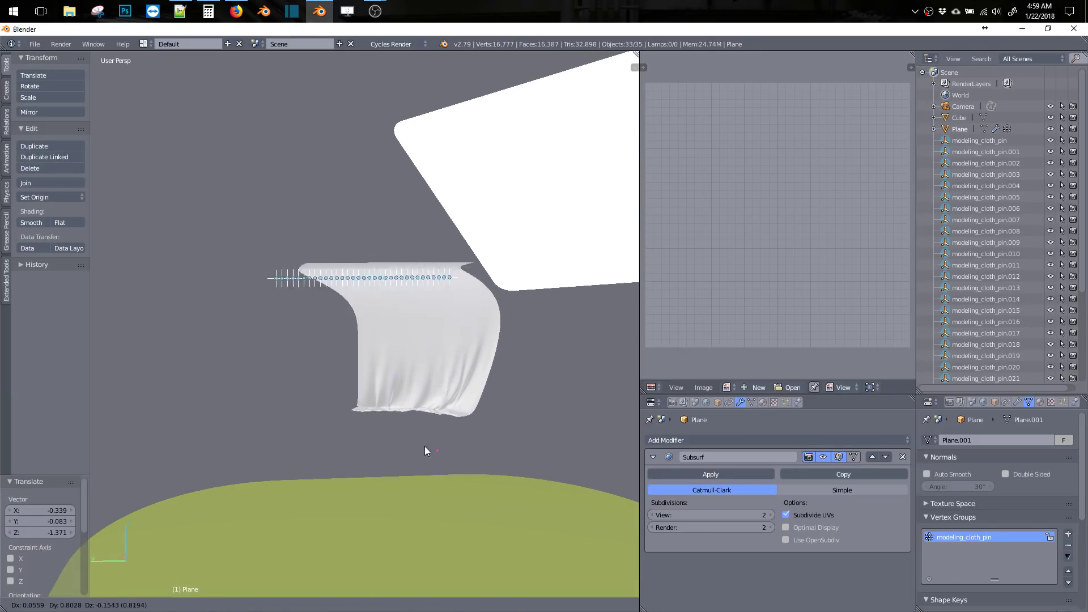
{"action": "left_click", "coordinate": [424, 322]}
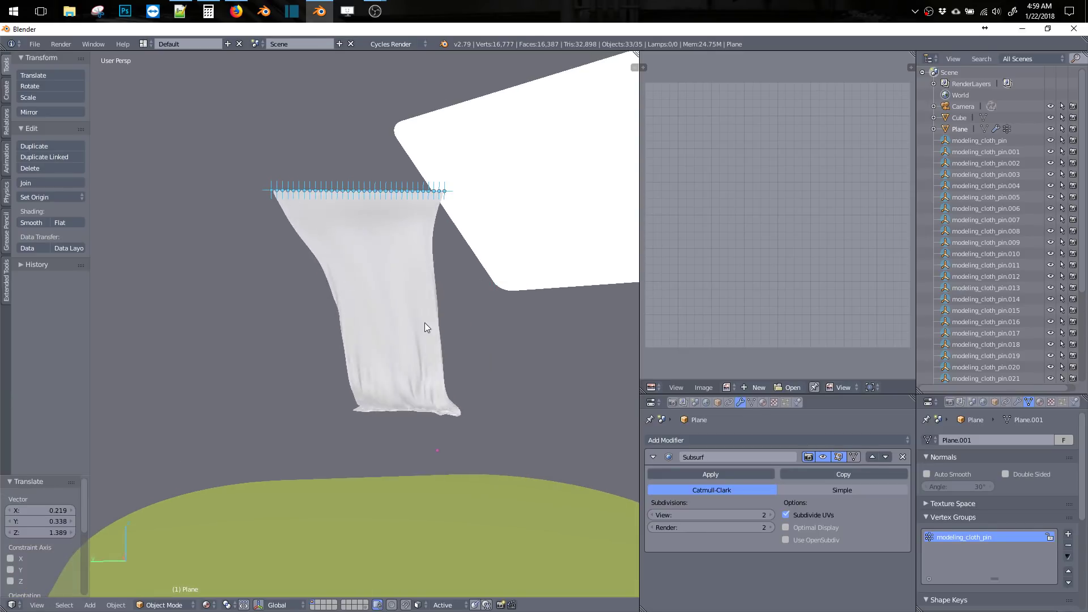
Bunch the pins together by scaling them to about 0.138, then move them about 0.95 units along Y.
{"action": "key", "text": "s"}
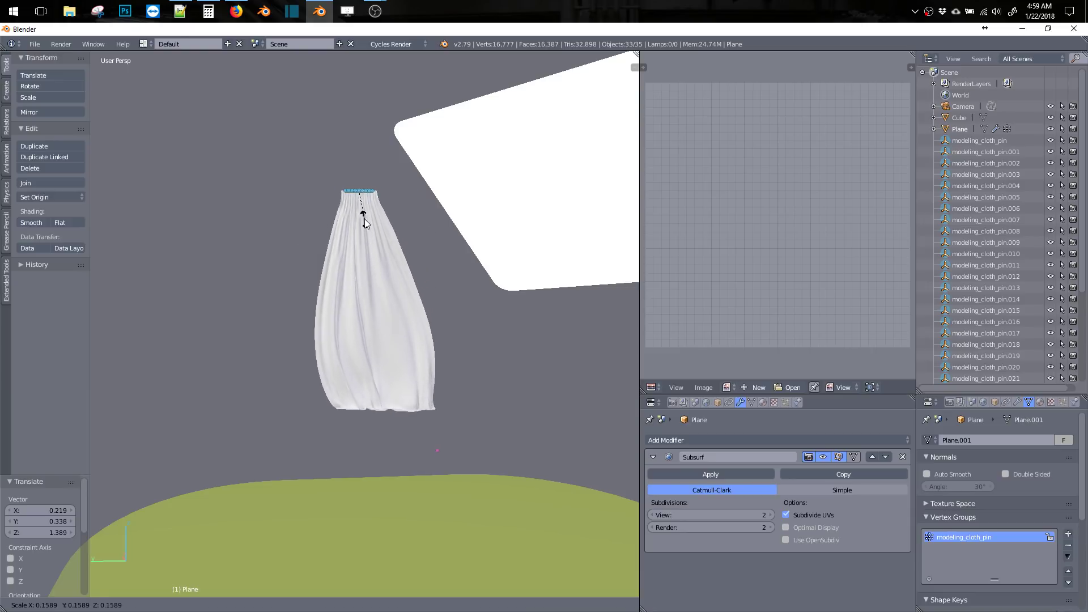
{"action": "left_click", "coordinate": [369, 221]}
{"action": "key", "text": "g"}
{"action": "key", "text": "y"}
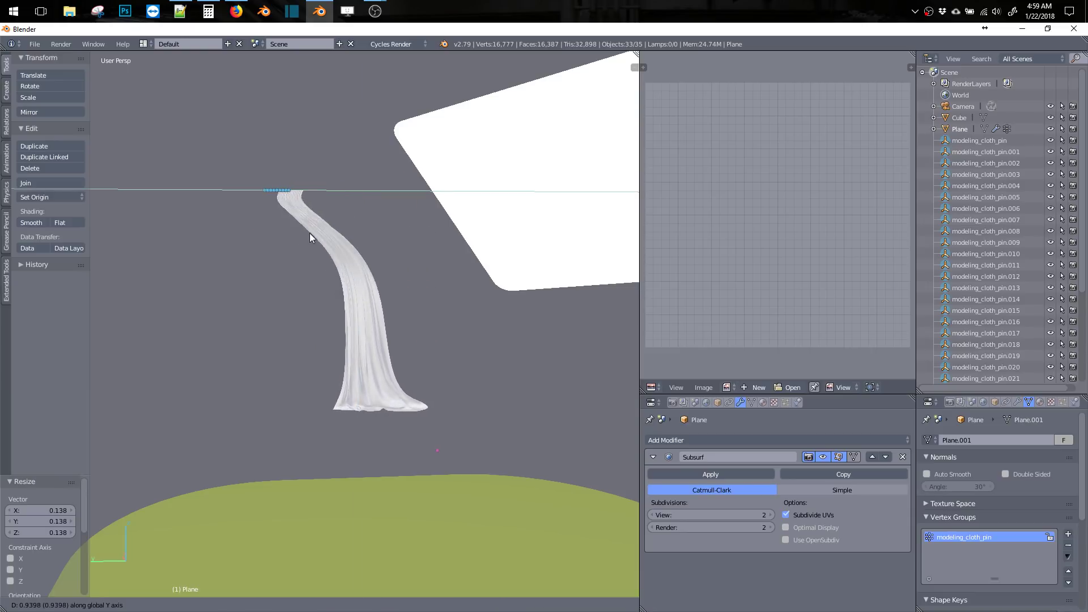
{"action": "left_click", "coordinate": [310, 238]}
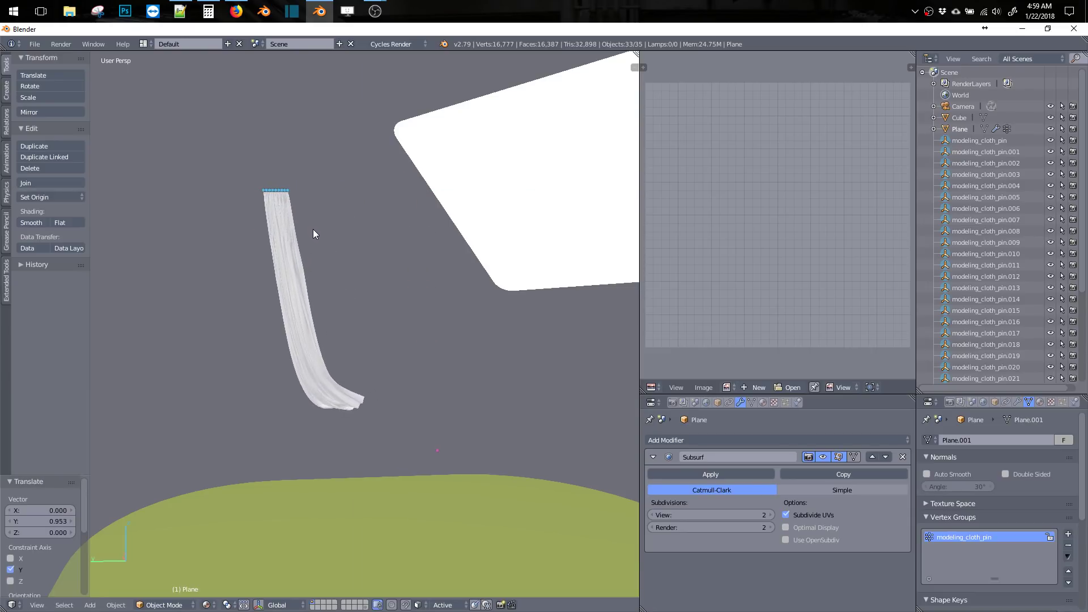
Spread the pins by a scale of about 5.6, squeeze them to about 0.52, and widen them again.
{"action": "key", "text": "s"}
{"action": "left_click", "coordinate": [482, 431]}
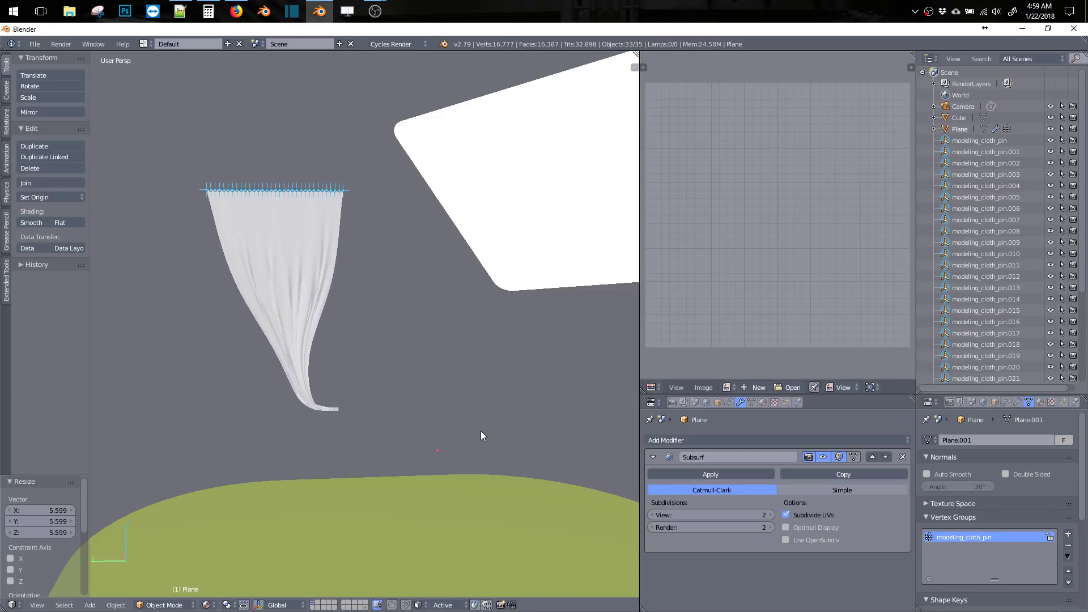
{"action": "key", "text": "s"}
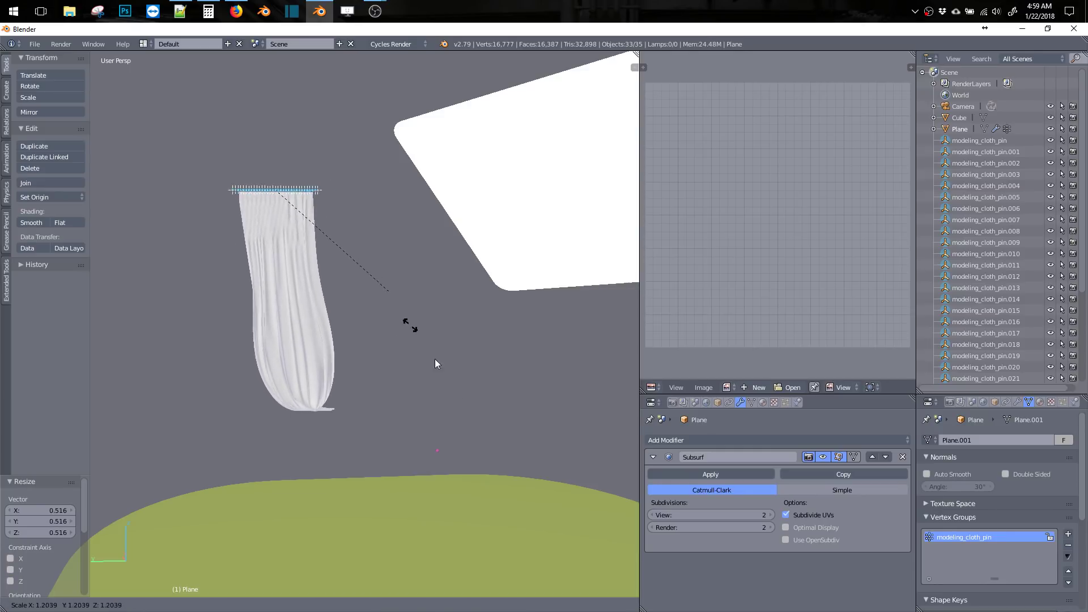
{"action": "left_click", "coordinate": [471, 431]}
Delete the cloth pins and the cloth plane from the scene.
{"action": "middle_click_drag", "start_coordinate": [432, 335], "coordinate": [386, 333]}
{"action": "key", "text": "Delete"}
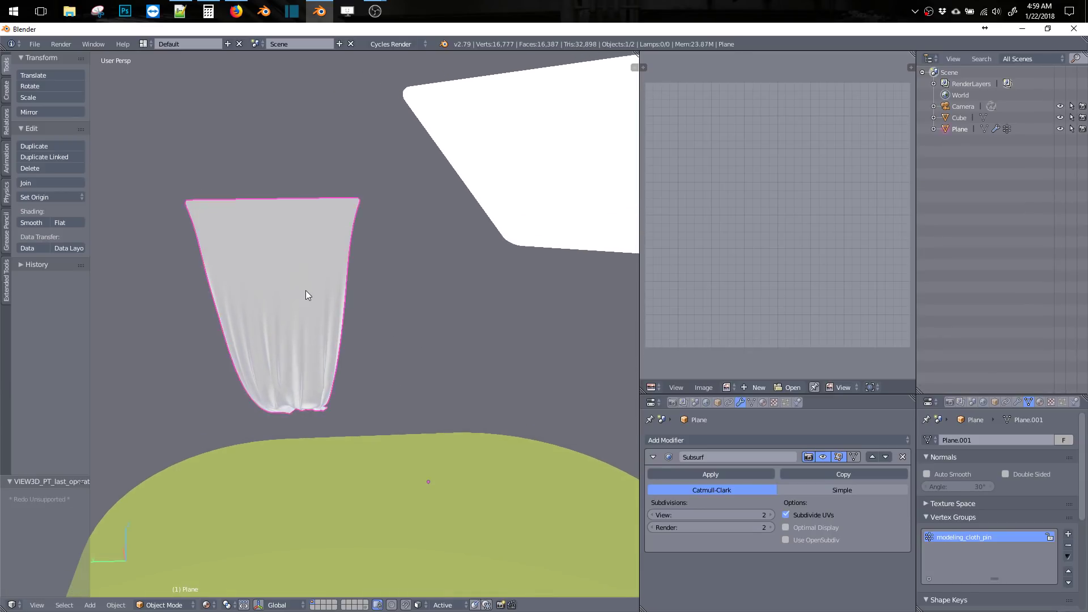
{"action": "key", "text": "shift+a"}
{"action": "mouse_move", "coordinate": [342, 300]}
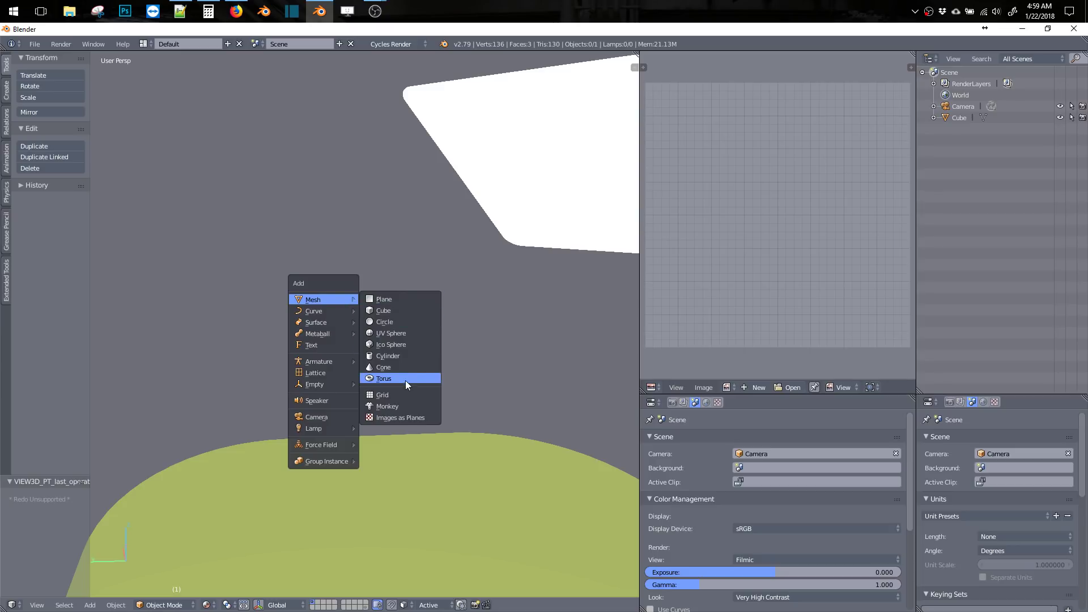
{"action": "left_click", "coordinate": [379, 345]}
{"action": "key", "text": "g"}
{"action": "key", "text": "z"}
{"action": "left_click", "coordinate": [344, 170]}
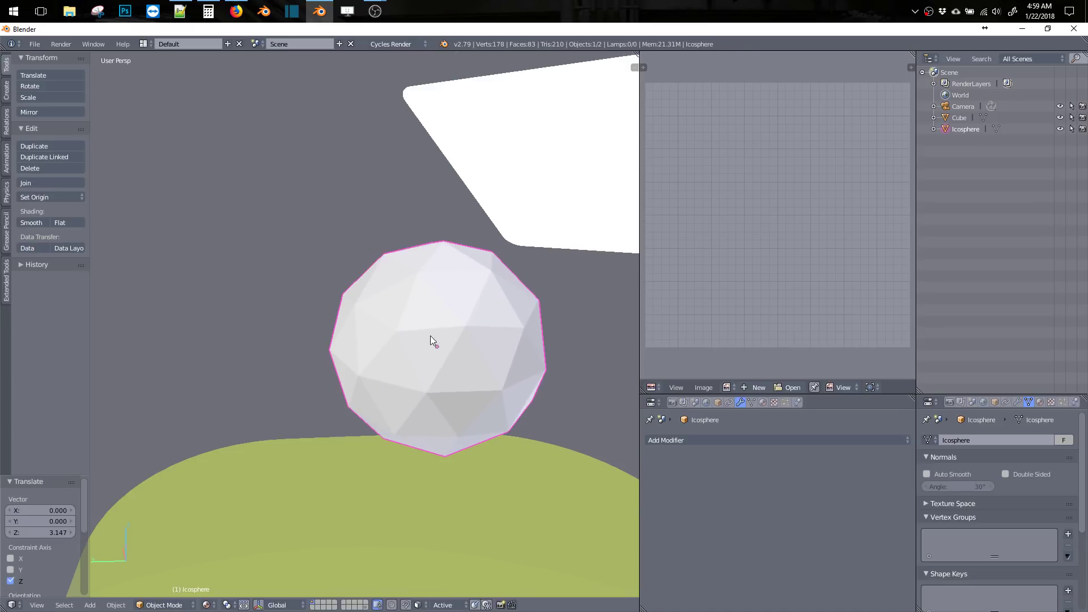
{"action": "middle_click_drag", "start_coordinate": [430, 336], "coordinate": [381, 304]}
{"action": "key", "text": "Delete"}
Add a Monkey mesh and raise it about 2.44 units along Z.
{"action": "key", "text": "shift+a"}
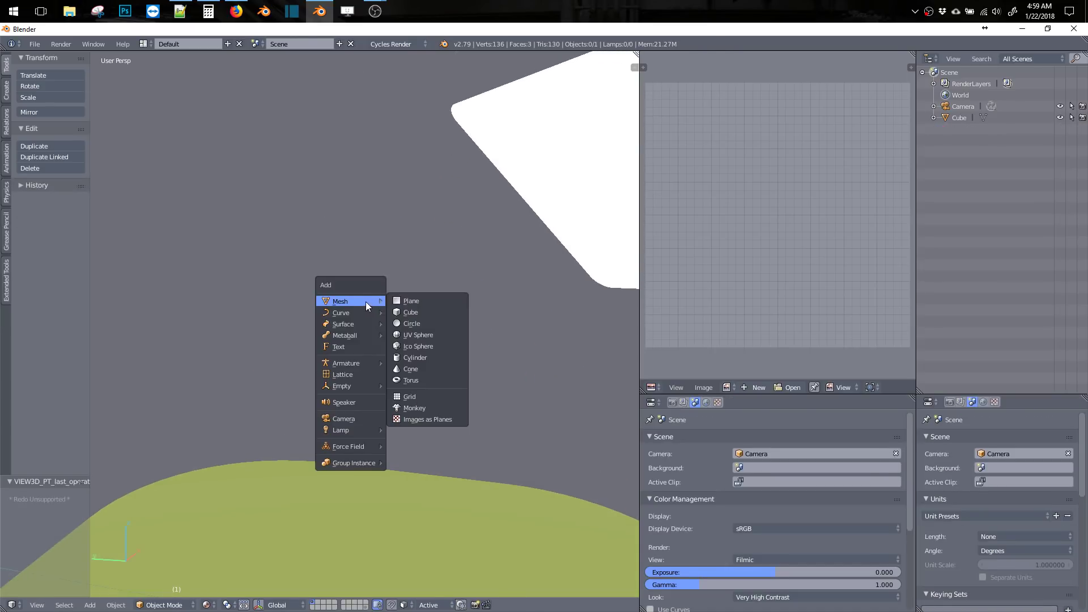
{"action": "left_click", "coordinate": [423, 407]}
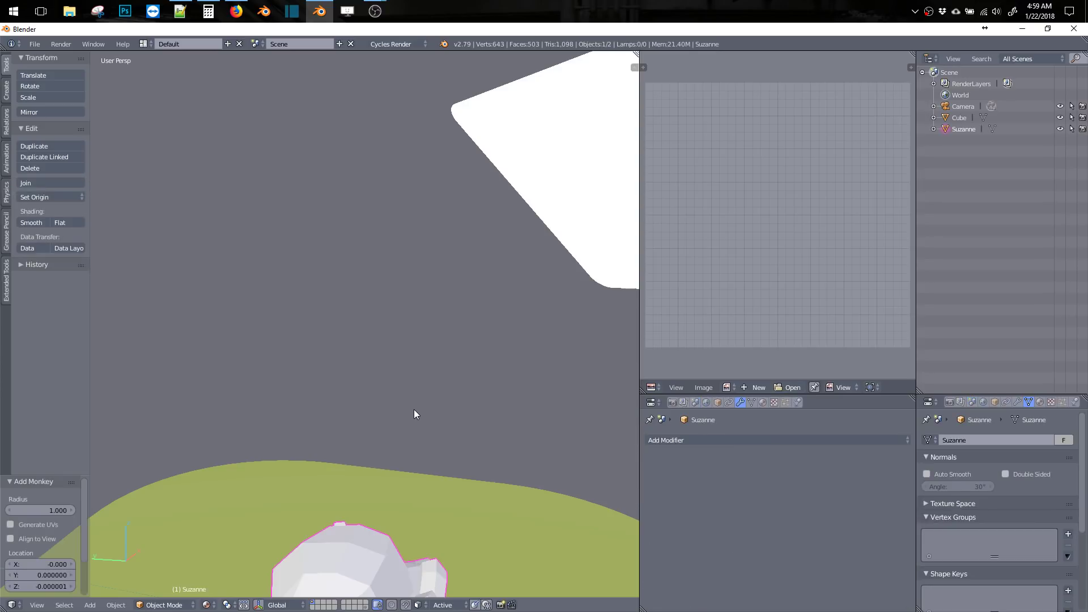
{"action": "middle_click_drag", "start_coordinate": [414, 409], "coordinate": [425, 386]}
{"action": "key", "text": "g"}
{"action": "key", "text": "z"}
{"action": "left_click", "coordinate": [433, 277]}
Raise the monkey further along Z, then enter Edit Mode and move its mesh up above the object's origin.
{"action": "middle_click_drag", "start_coordinate": [433, 277], "coordinate": [396, 348]}
{"action": "key", "text": "g"}
{"action": "key", "text": "z"}
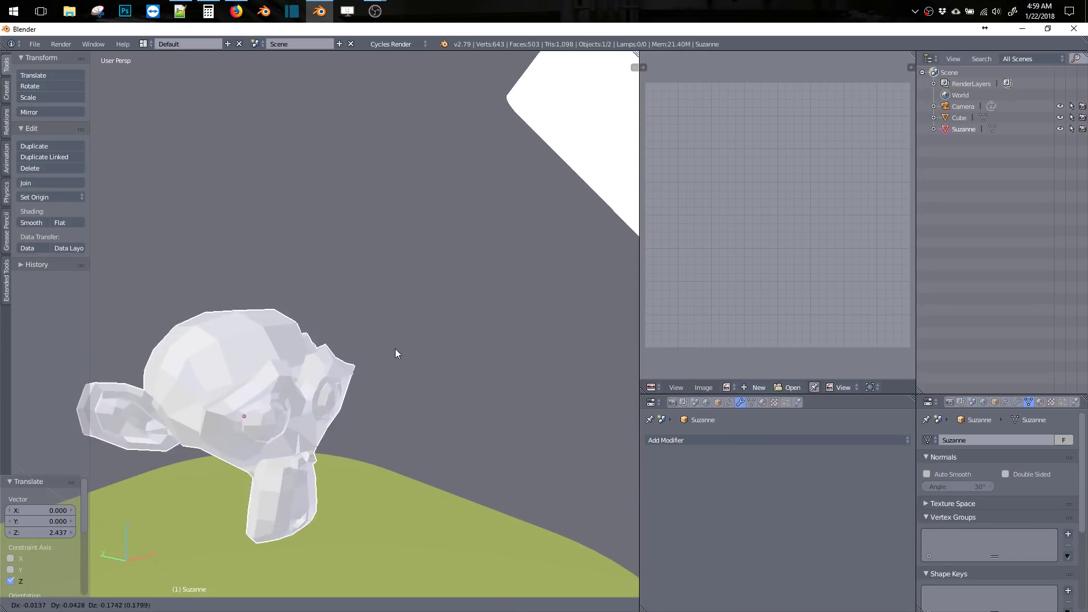
{"action": "left_click", "coordinate": [364, 287]}
{"action": "middle_click_drag", "start_coordinate": [364, 287], "coordinate": [369, 316]}
{"action": "key", "text": "Tab"}
{"action": "key", "text": "g"}
{"action": "key", "text": "z"}
{"action": "left_click", "coordinate": [345, 203]}
Clear the face selection and select the monkey head's linked faces without the eyes, delimited by seam.
{"action": "middle_click_drag", "start_coordinate": [345, 203], "coordinate": [366, 335]}
{"action": "key", "text": "b"}
{"action": "middle_click_drag", "start_coordinate": [199, 90], "coordinate": [525, 294]}
{"action": "key", "text": "Tab"}
{"action": "left_click", "coordinate": [439, 331]}
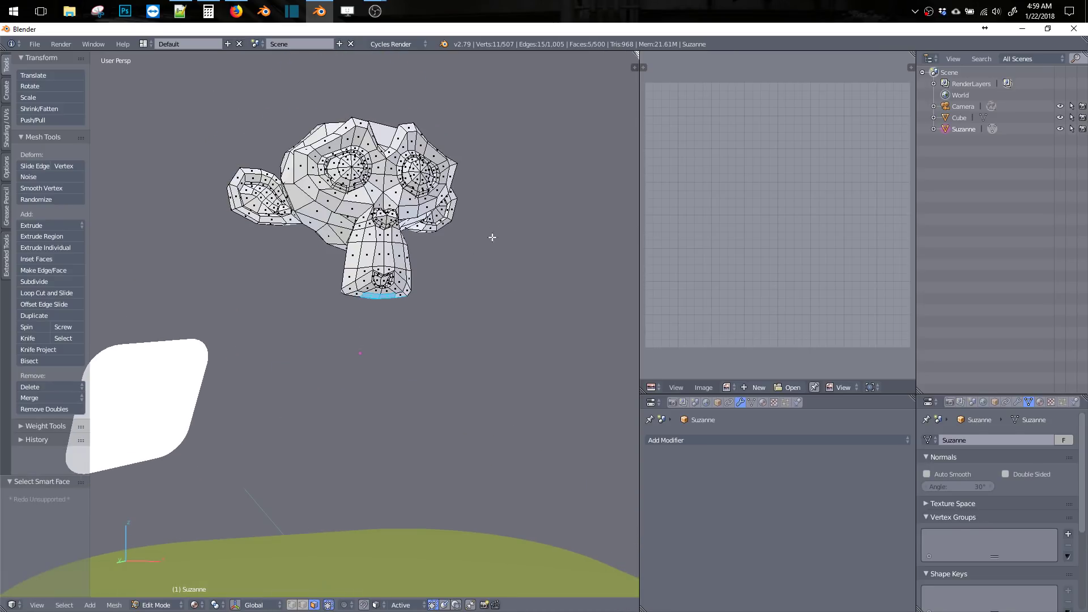
{"action": "key", "text": "a"}
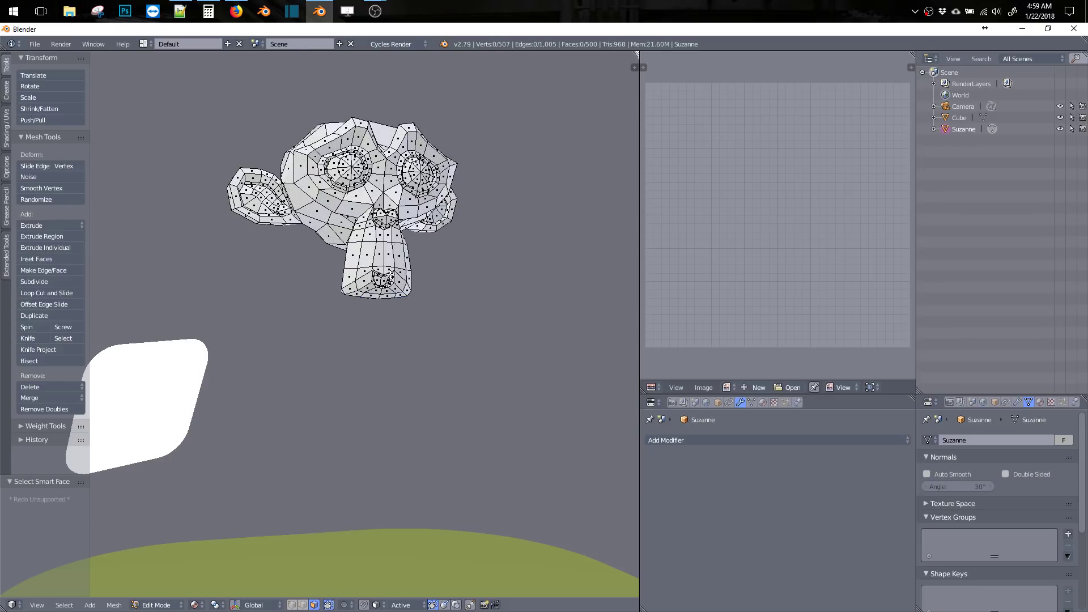
{"action": "key", "text": "ctrl+l"}
{"action": "key", "text": "ctrl+l"}
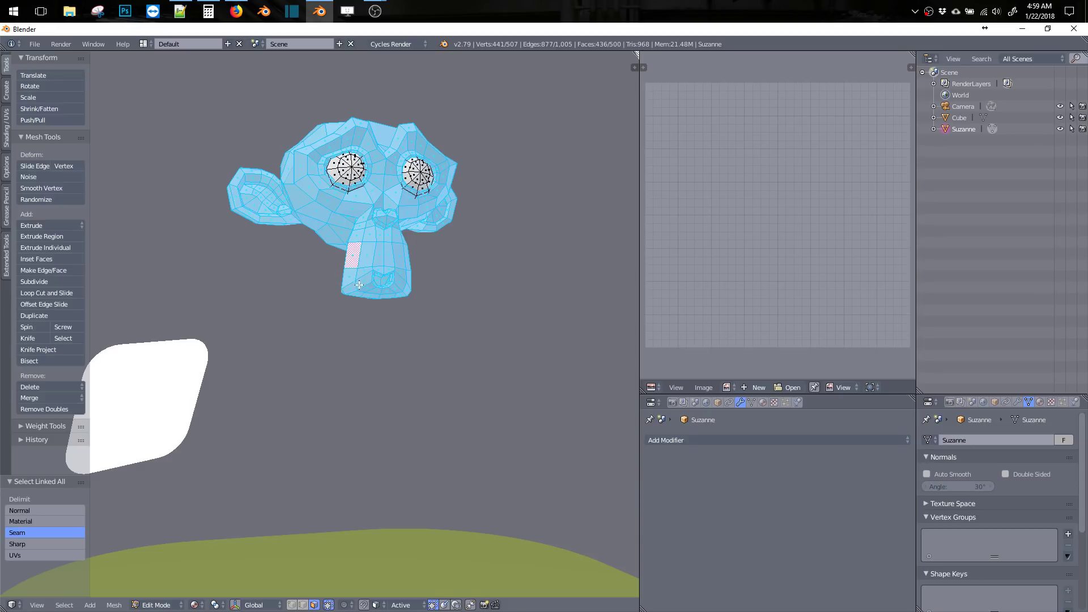
Select the whole monkey mesh, raise it slightly along Z, and return to Object Mode.
{"action": "key", "text": "a"}
{"action": "key", "text": "a"}
{"action": "key", "text": "g"}
{"action": "key", "text": "z"}
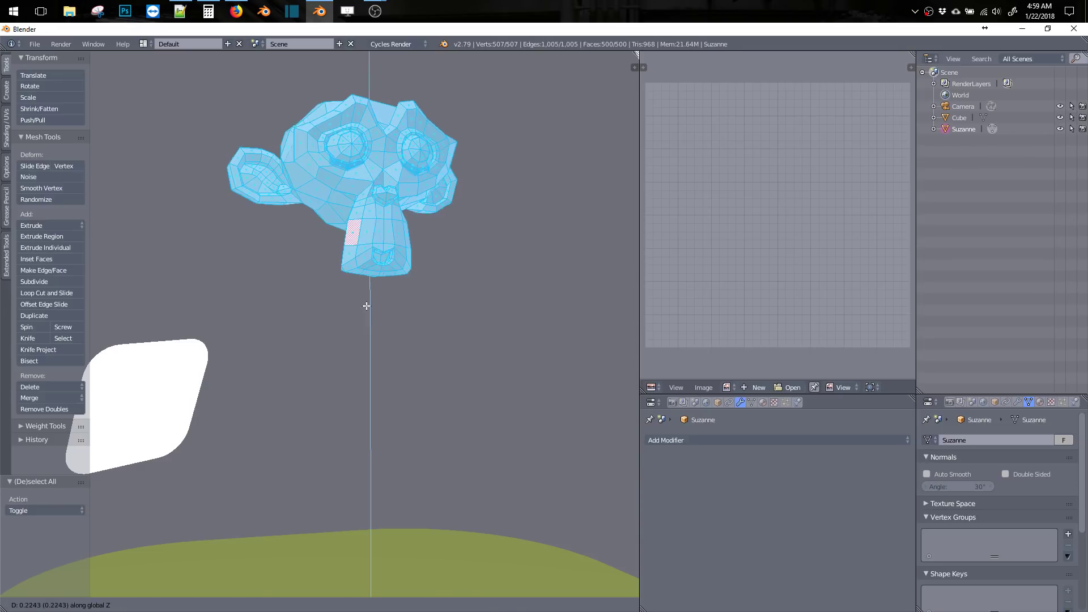
{"action": "left_click", "coordinate": [363, 290]}
{"action": "middle_click_drag", "start_coordinate": [363, 290], "coordinate": [391, 306]}
{"action": "scroll", "coordinate": [415, 333], "scroll_direction": "down", "scroll_amount": 4}
{"action": "key", "text": "Tab"}
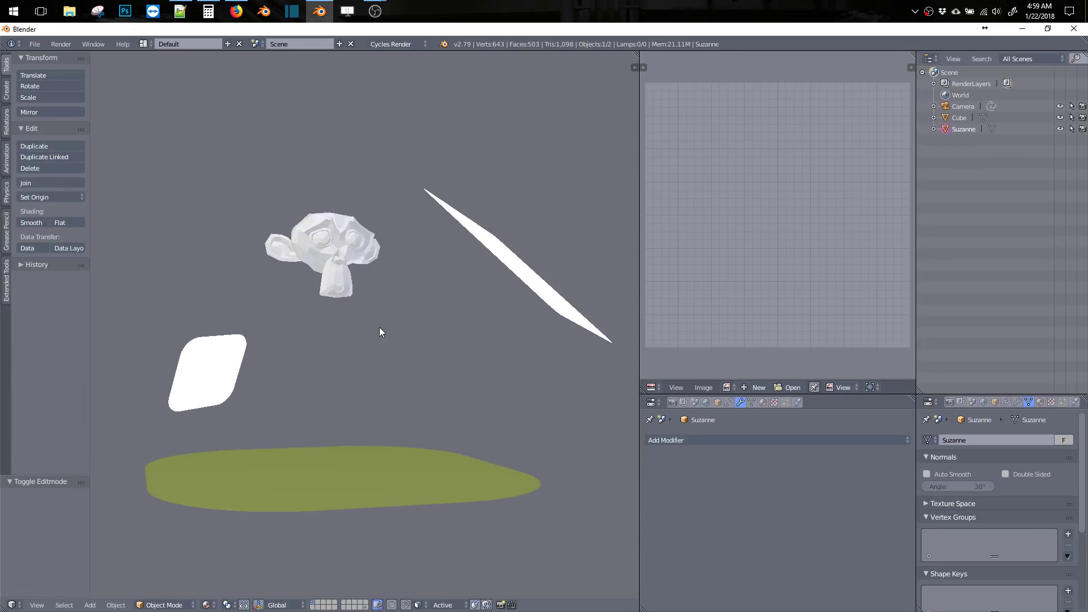
Enter Edit Mode on the monkey and select its entire mesh.
{"action": "key", "text": "Tab"}
{"action": "left_click", "coordinate": [396, 283]}
{"action": "key", "text": "z"}
{"action": "left_click", "coordinate": [328, 277]}
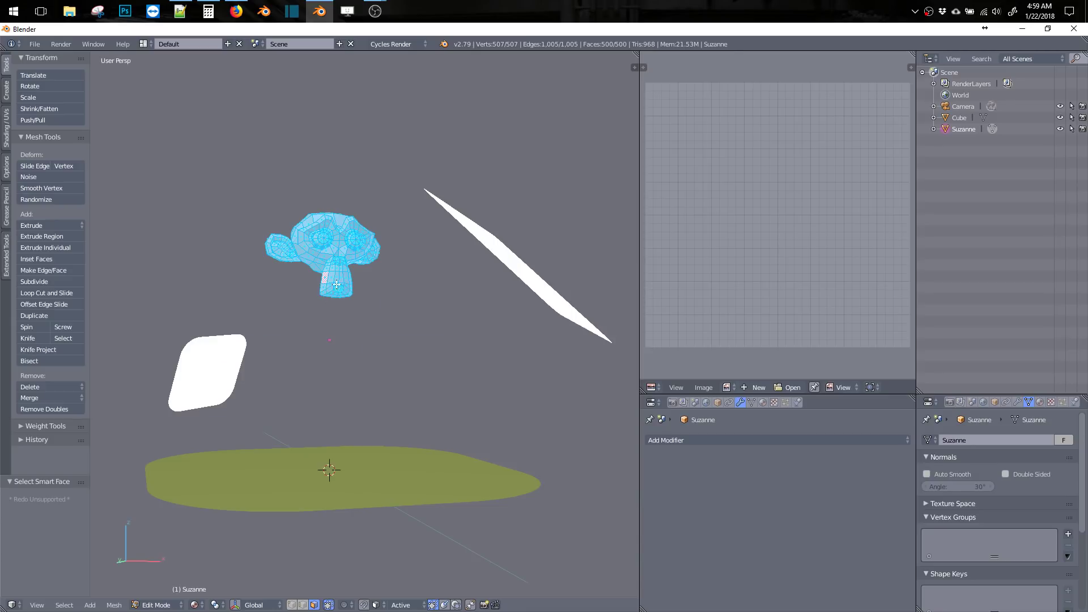
{"action": "key", "text": "a"}
{"action": "middle_click_drag", "start_coordinate": [327, 277], "coordinate": [330, 326]}
{"action": "key", "text": "b"}
{"action": "left_click_drag", "start_coordinate": [233, 206], "coordinate": [412, 349]}
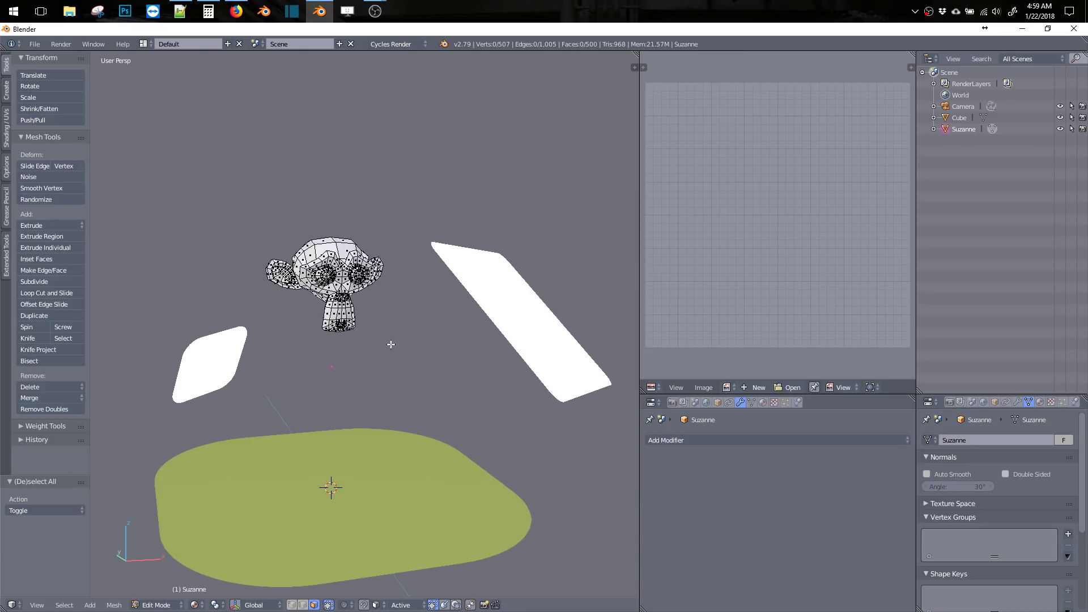
{"action": "key", "text": "a"}
Enable Modeling Cloth on the monkey.
{"action": "left_click", "coordinate": [8, 95]}
{"action": "left_click", "coordinate": [10, 128]}
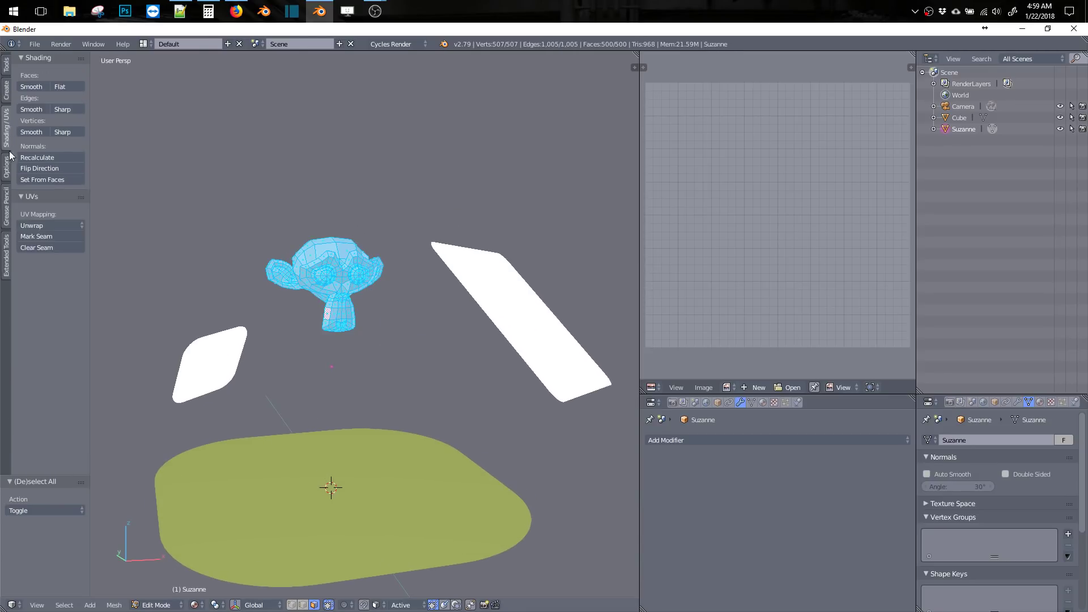
{"action": "left_click", "coordinate": [6, 168]}
{"action": "left_click", "coordinate": [9, 254]}
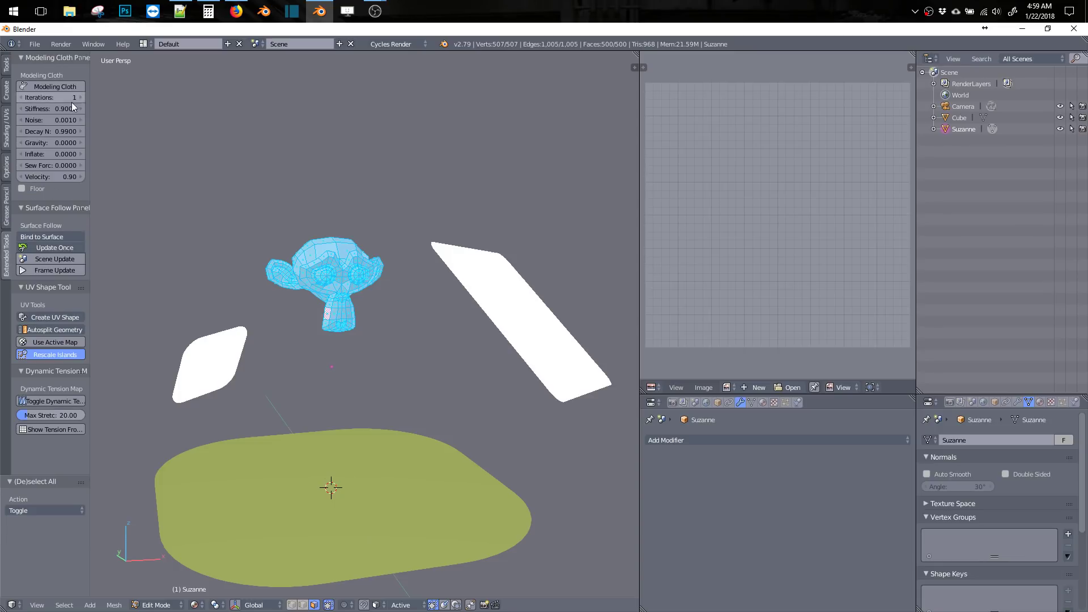
{"action": "left_click", "coordinate": [61, 86]}
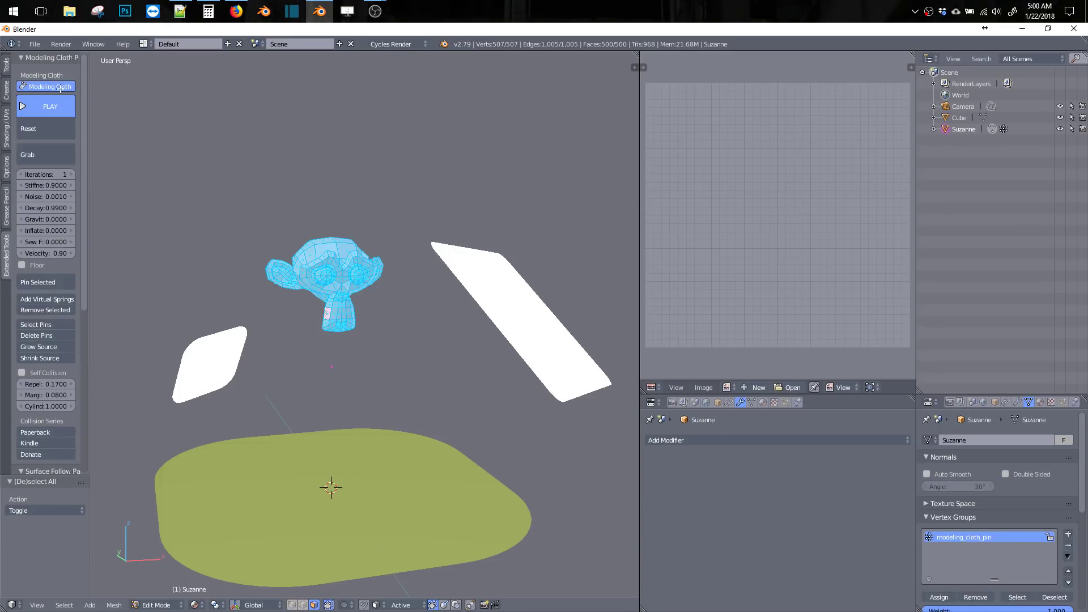
Add virtual springs to the monkey's selected mesh.
{"action": "left_click_drag", "start_coordinate": [85, 117], "coordinate": [88, 245]}
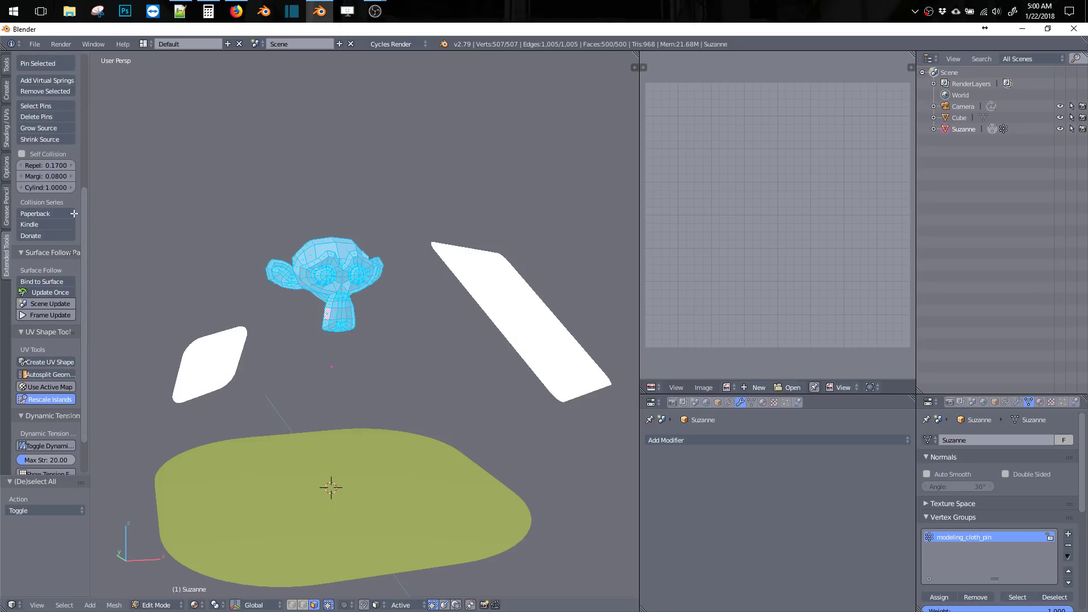
{"action": "middle_click_drag", "start_coordinate": [379, 280], "coordinate": [385, 309], "text": "ctrl"}
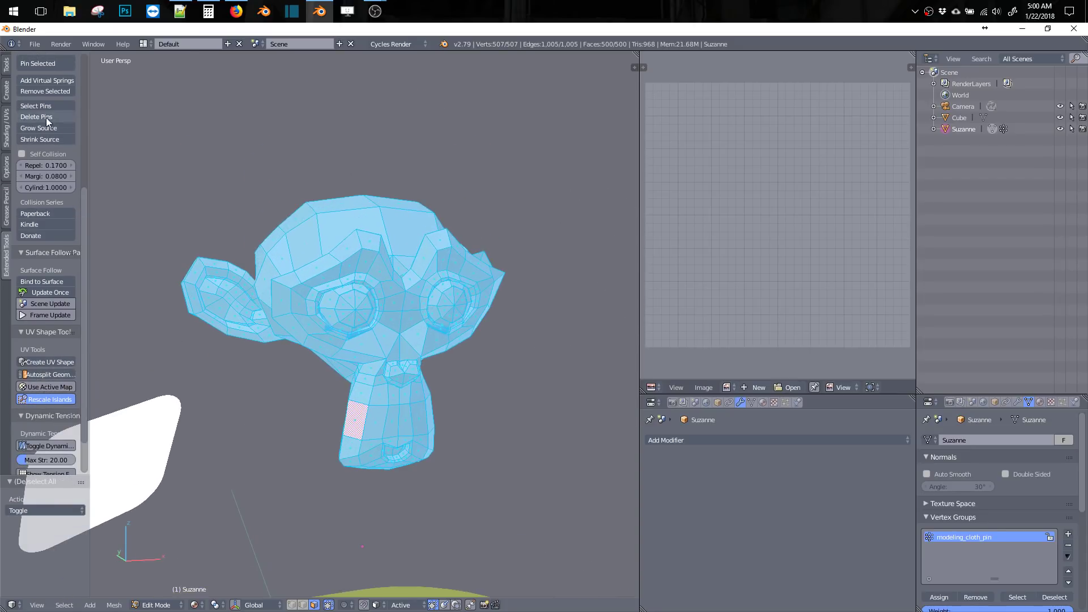
{"action": "left_click", "coordinate": [50, 82]}
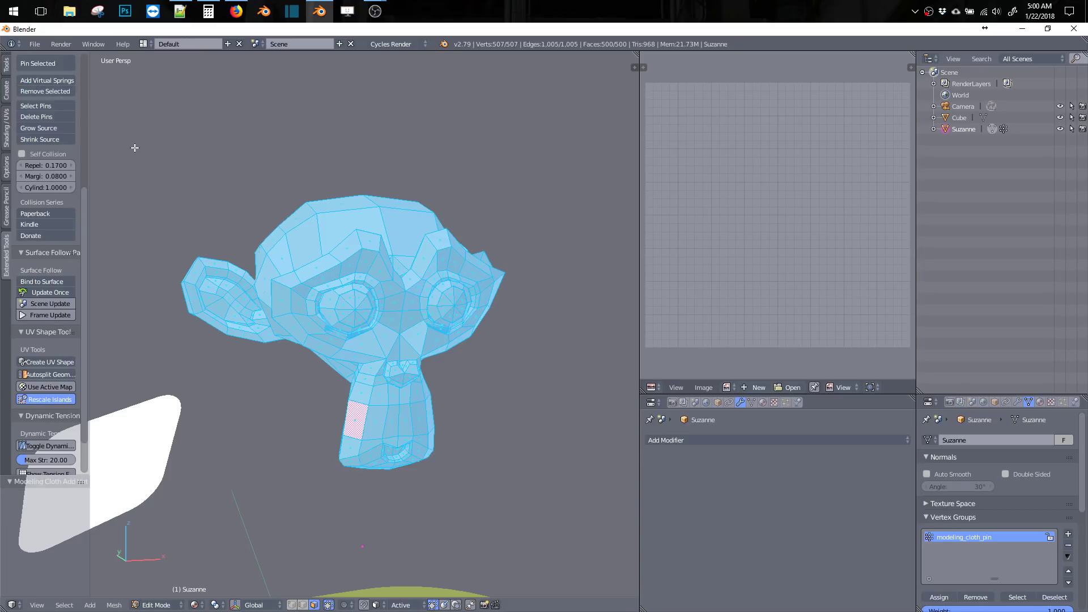
Run the monkey's cloth simulation in Object Mode with gravity at -0.69 and the floor enabled.
{"action": "middle_click_drag", "start_coordinate": [135, 148], "coordinate": [316, 185]}
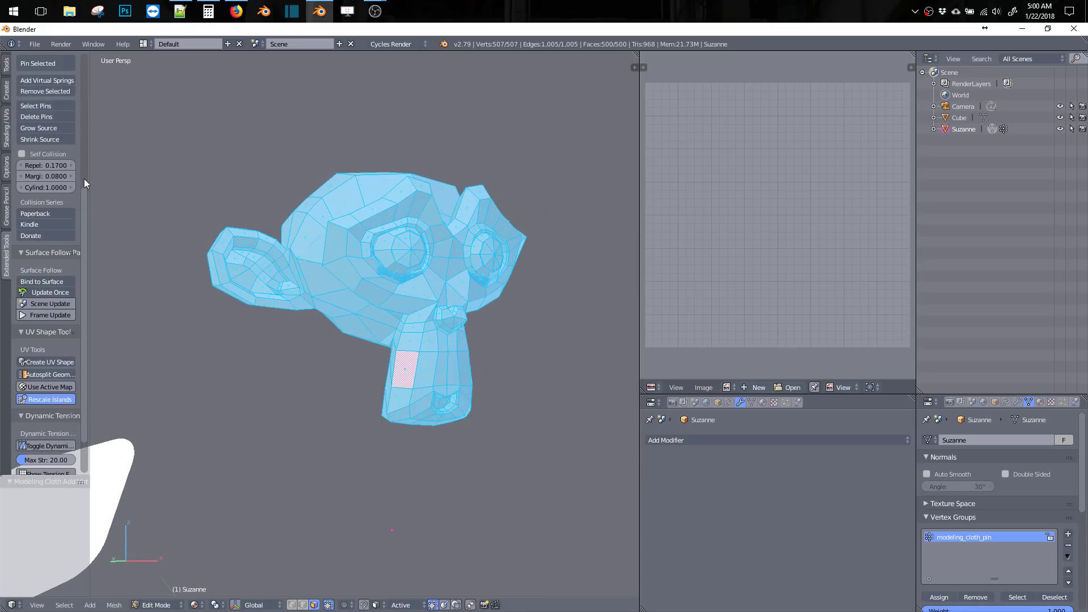
{"action": "left_click_drag", "start_coordinate": [85, 202], "coordinate": [72, 94]}
{"action": "scroll", "coordinate": [53, 205], "scroll_direction": "up", "scroll_amount": 2}
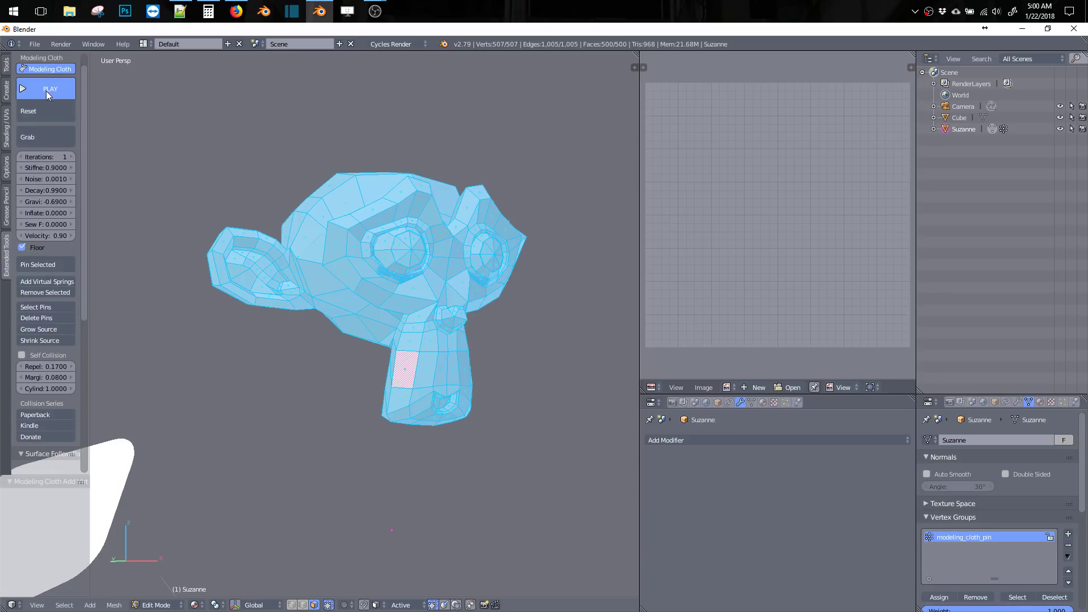
{"action": "left_click", "coordinate": [62, 93]}
{"action": "key", "text": "Tab"}
{"action": "left_click", "coordinate": [226, 233]}
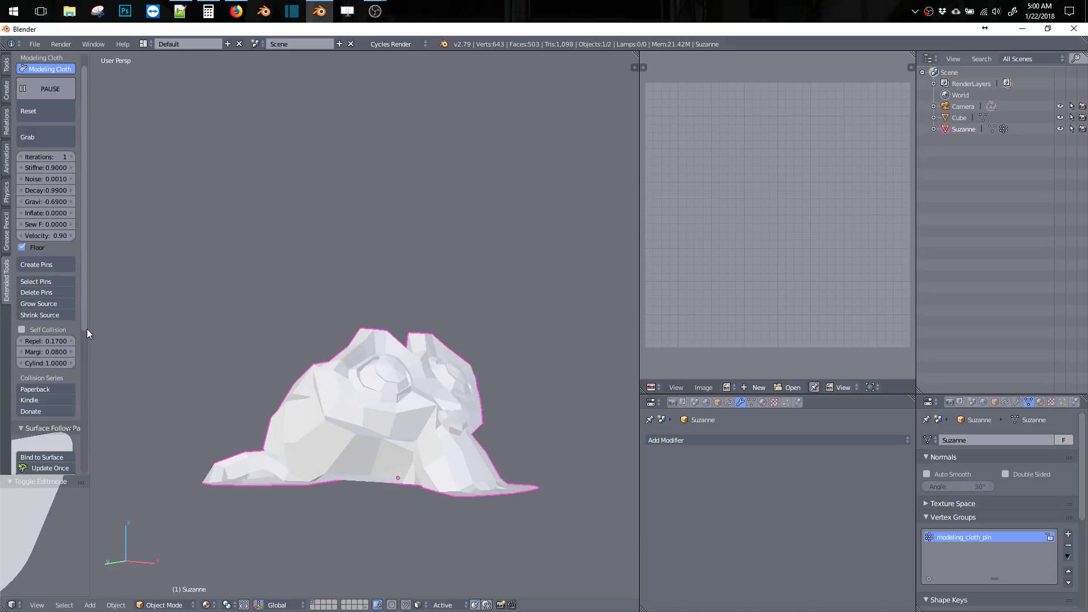
Delete the monkey from the scene in Object Mode.
{"action": "scroll", "coordinate": [87, 329], "scroll_direction": "down", "scroll_amount": 3}
{"action": "scroll", "coordinate": [87, 354], "scroll_direction": "down", "scroll_amount": 5}
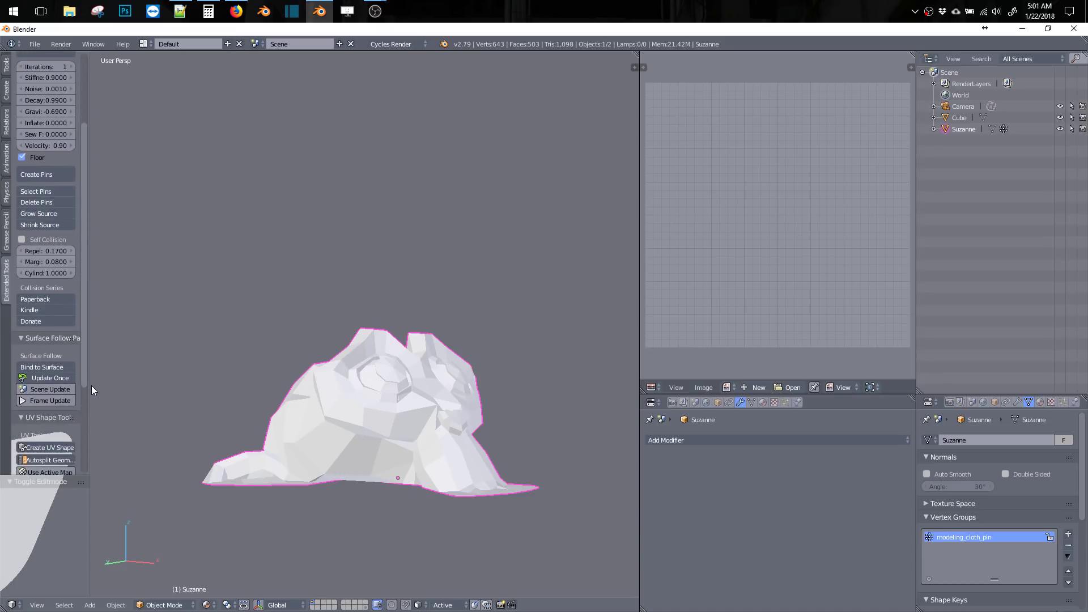
{"action": "key", "text": "Tab"}
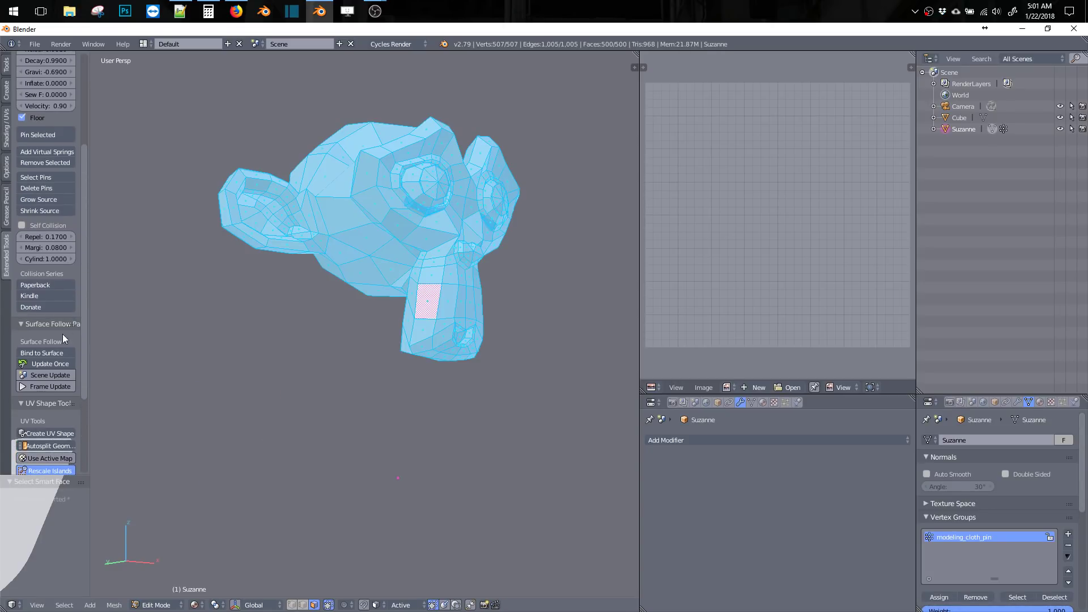
{"action": "left_click_drag", "start_coordinate": [83, 336], "coordinate": [82, 276]}
{"action": "key", "text": "Tab"}
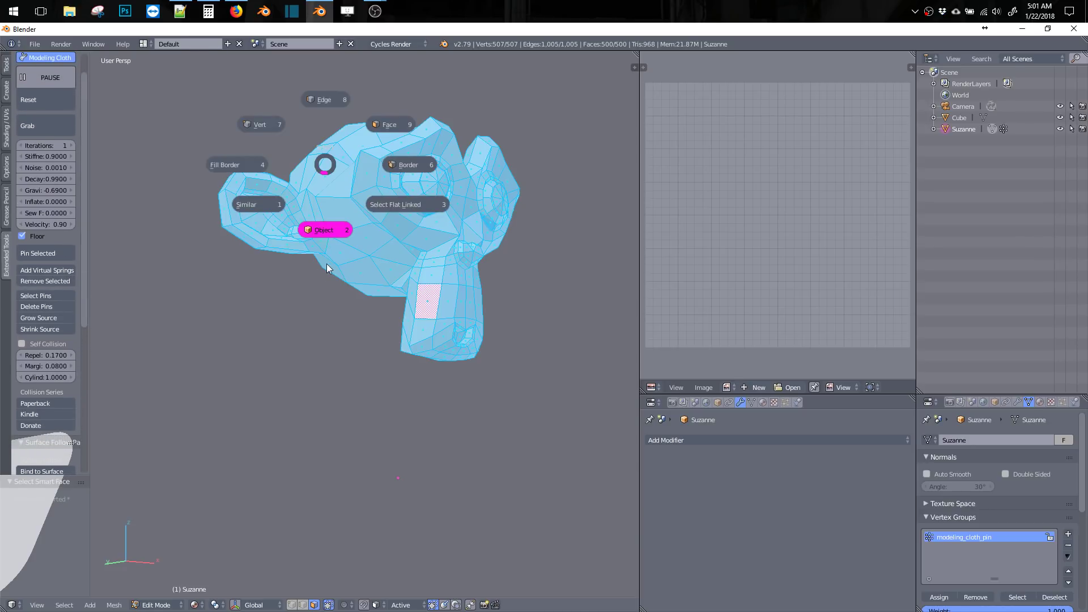
{"action": "left_click", "coordinate": [327, 267]}
{"action": "key", "text": "Delete"}
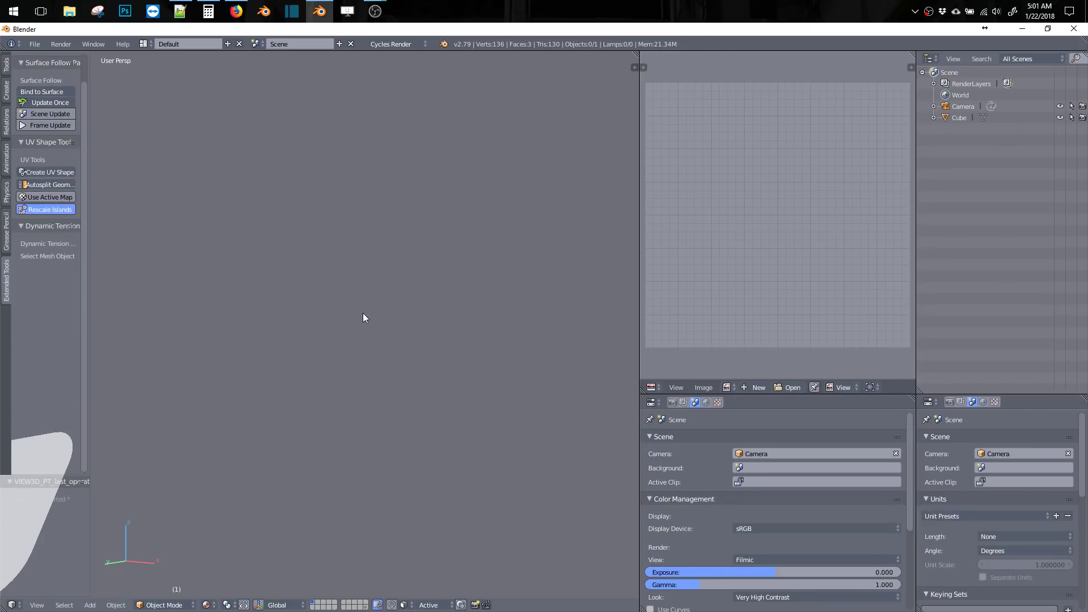
Add an ico sphere with 2 subdivisions and size 1, and raise it along Z above the ground plane.
{"action": "key", "text": "shift+a"}
{"action": "mouse_move", "coordinate": [360, 311]}
{"action": "left_click", "coordinate": [407, 361]}
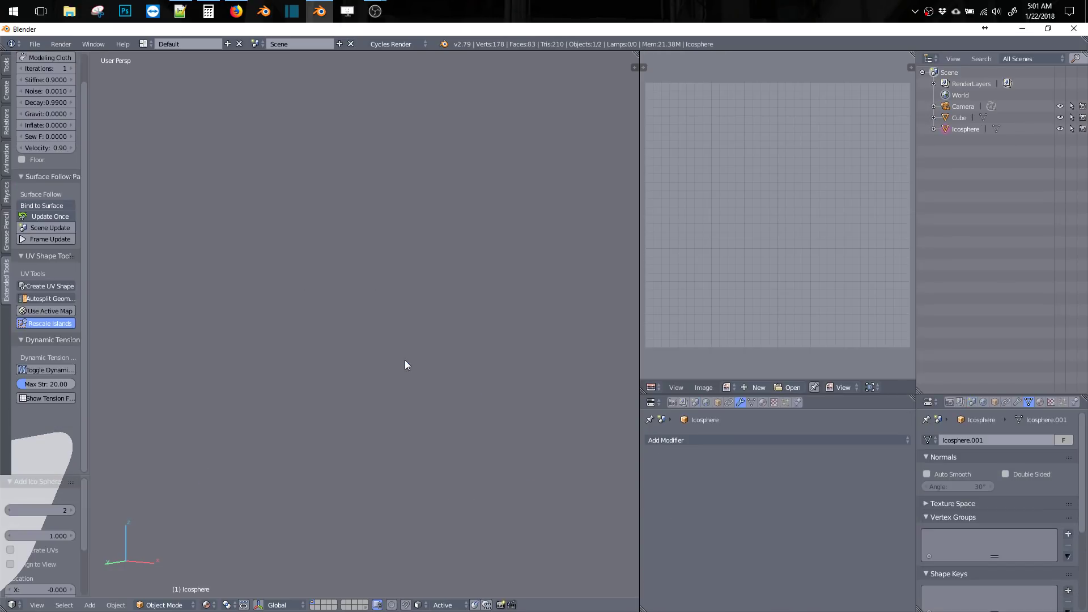
{"action": "key", "text": "g"}
{"action": "key", "text": "z"}
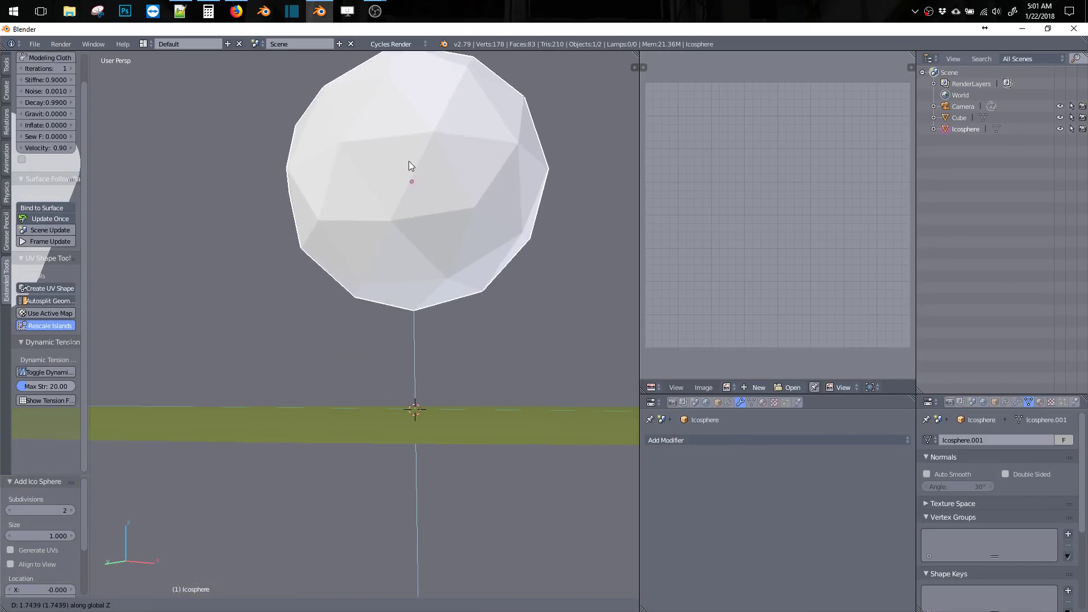
{"action": "left_click", "coordinate": [407, 201]}
In Edit Mode, raise the whole icosphere mesh about 1.682 units along Z above its origin.
{"action": "key", "text": "Tab"}
{"action": "middle_click_drag", "start_coordinate": [407, 202], "coordinate": [424, 221]}
{"action": "key", "text": "g"}
{"action": "key", "text": "z"}
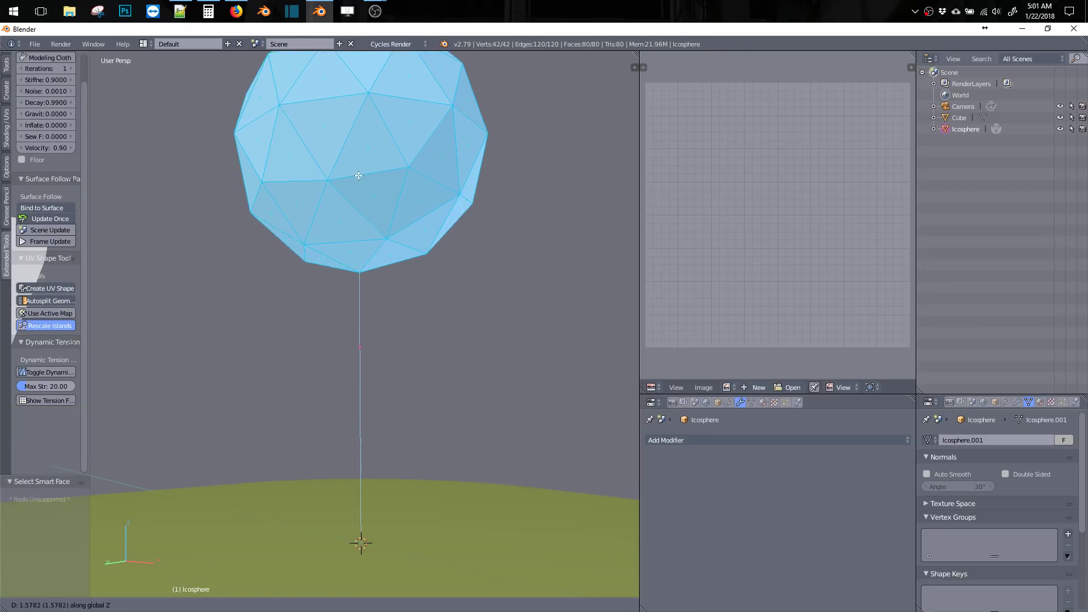
{"action": "left_click", "coordinate": [354, 166]}
{"action": "middle_click_drag", "start_coordinate": [333, 185], "coordinate": [335, 242], "text": "shift"}
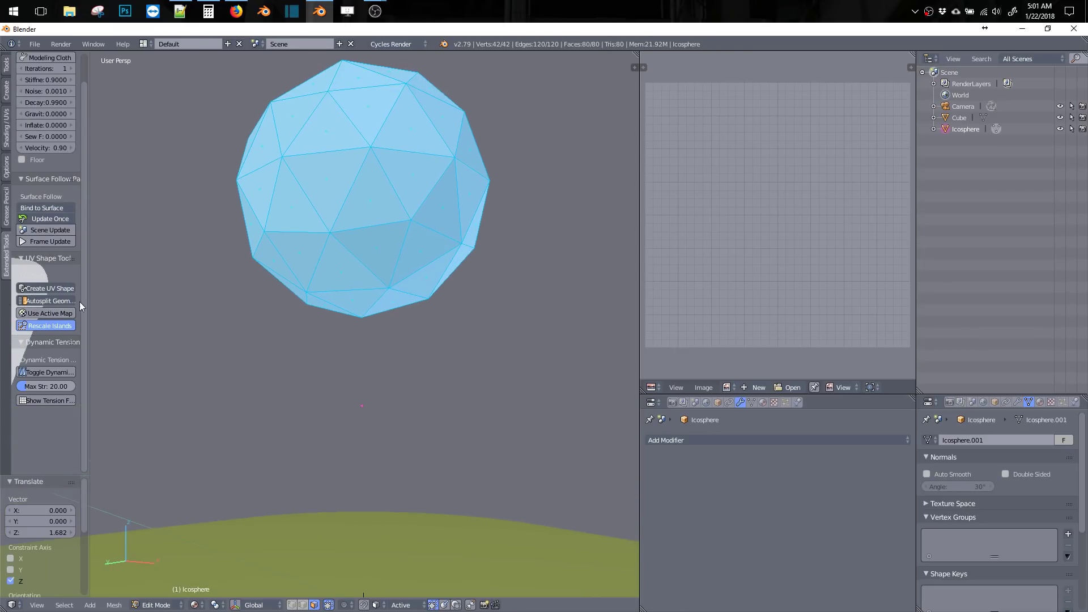
Run Modeling Cloth on the icosphere in Object Mode with virtual springs, the floor enabled, and gravity at -1.
{"action": "scroll", "coordinate": [82, 256], "scroll_direction": "up", "scroll_amount": 2}
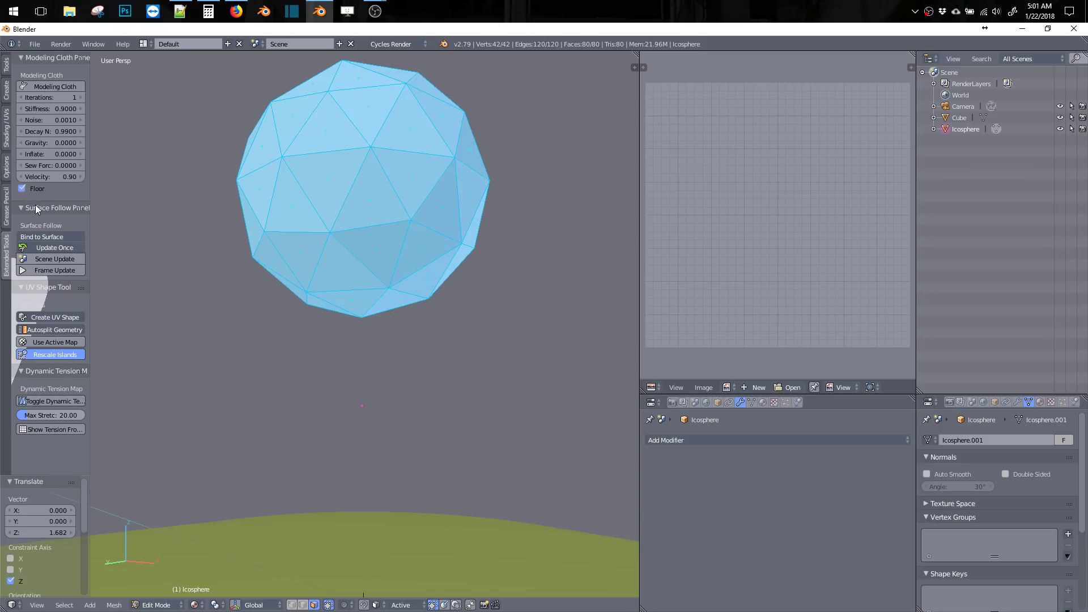
{"action": "left_click", "coordinate": [44, 86]}
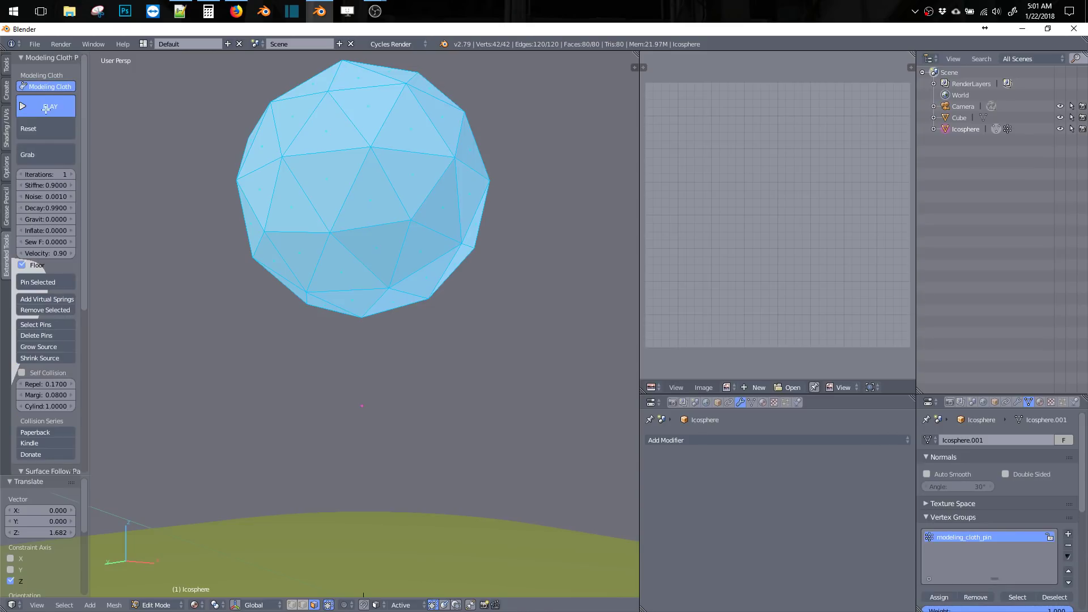
{"action": "left_click", "coordinate": [52, 299]}
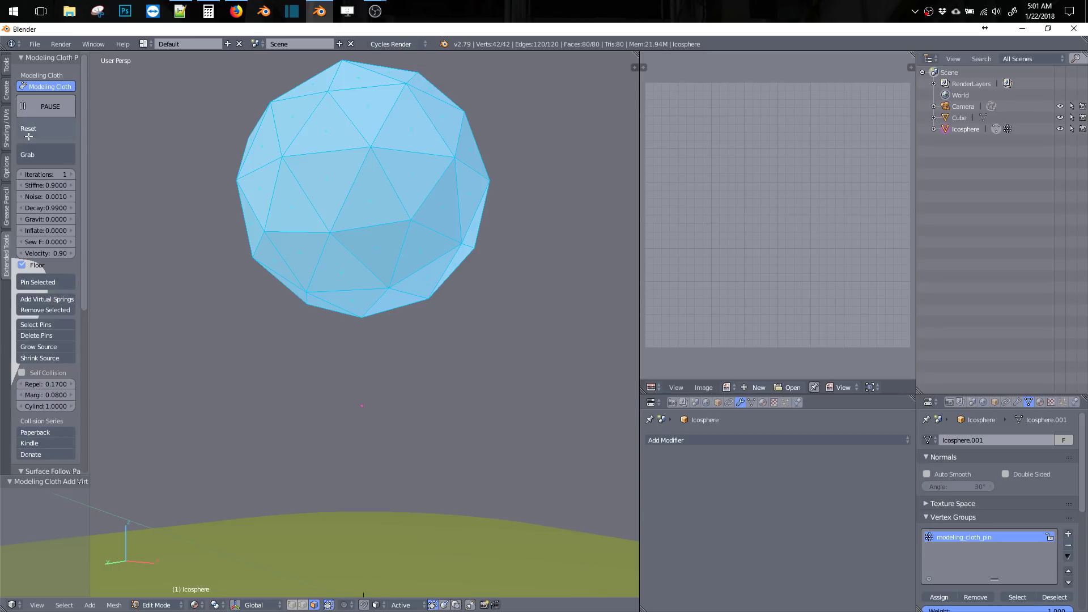
{"action": "left_click_drag", "start_coordinate": [45, 220], "coordinate": [43, 223]}
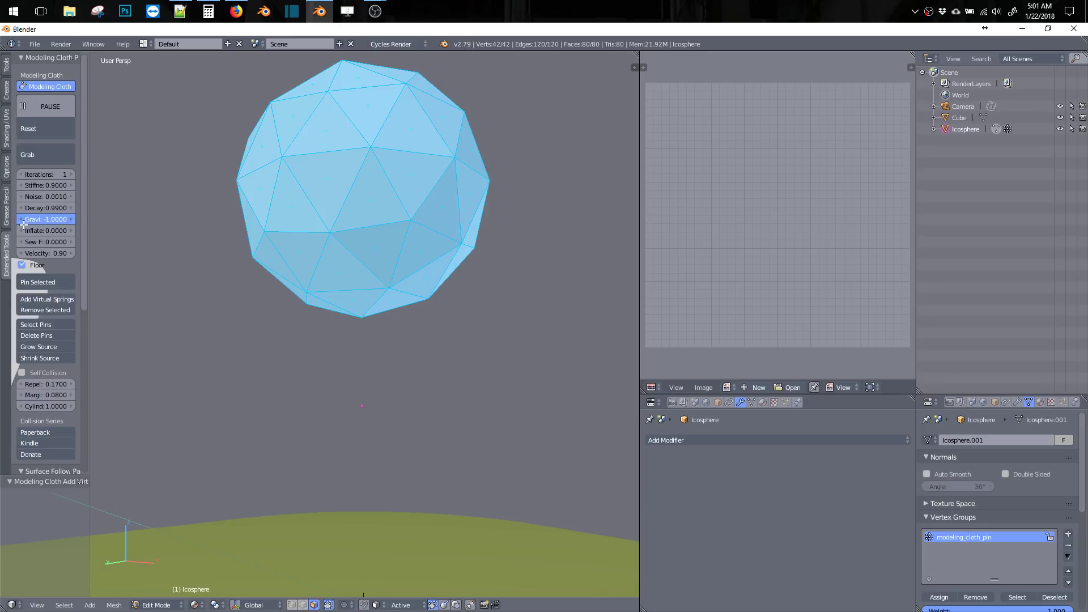
{"action": "key", "text": "Tab"}
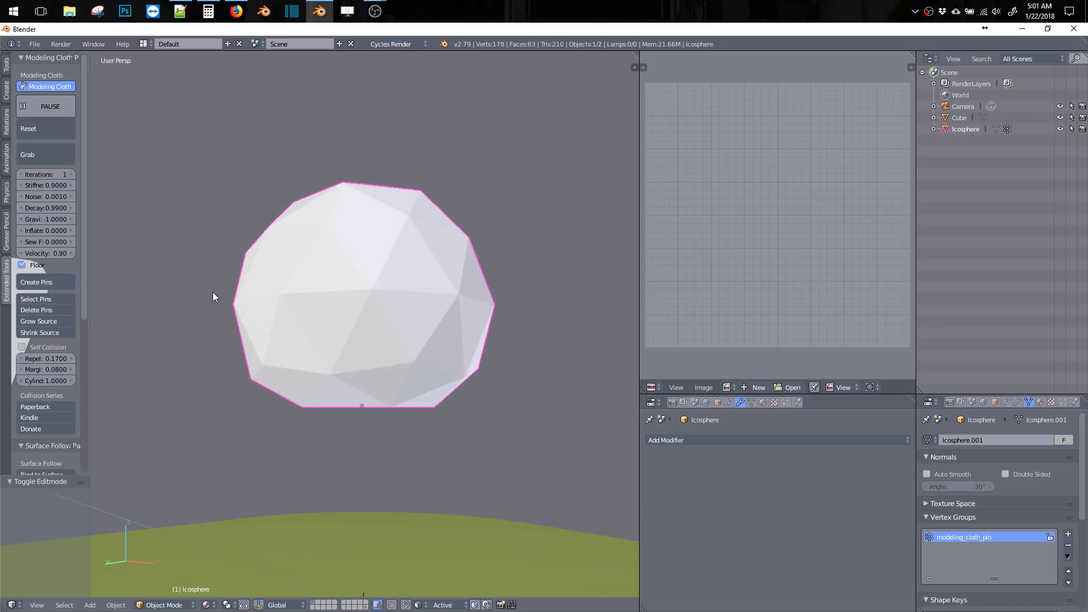
Move the icosphere by about X -0.271, Y 0.741, Z 1.016, and toggle Edit Mode on and off to drop the cloth again.
{"action": "middle_click_drag", "start_coordinate": [277, 275], "coordinate": [331, 310]}
{"action": "key", "text": "g"}
{"action": "left_click", "coordinate": [237, 181]}
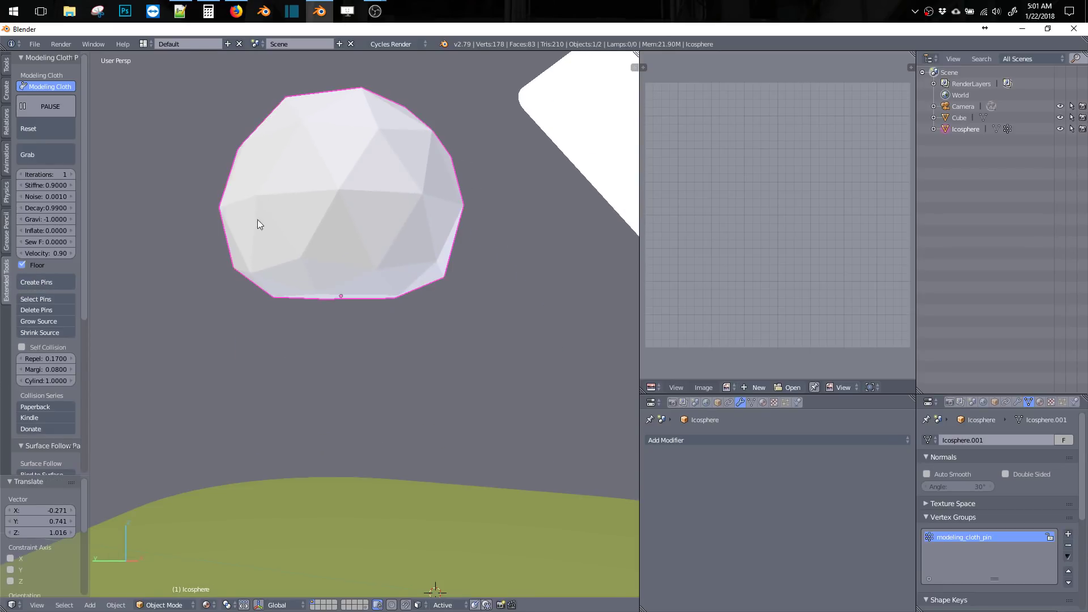
{"action": "middle_click_drag", "start_coordinate": [283, 224], "coordinate": [294, 273], "text": "shift"}
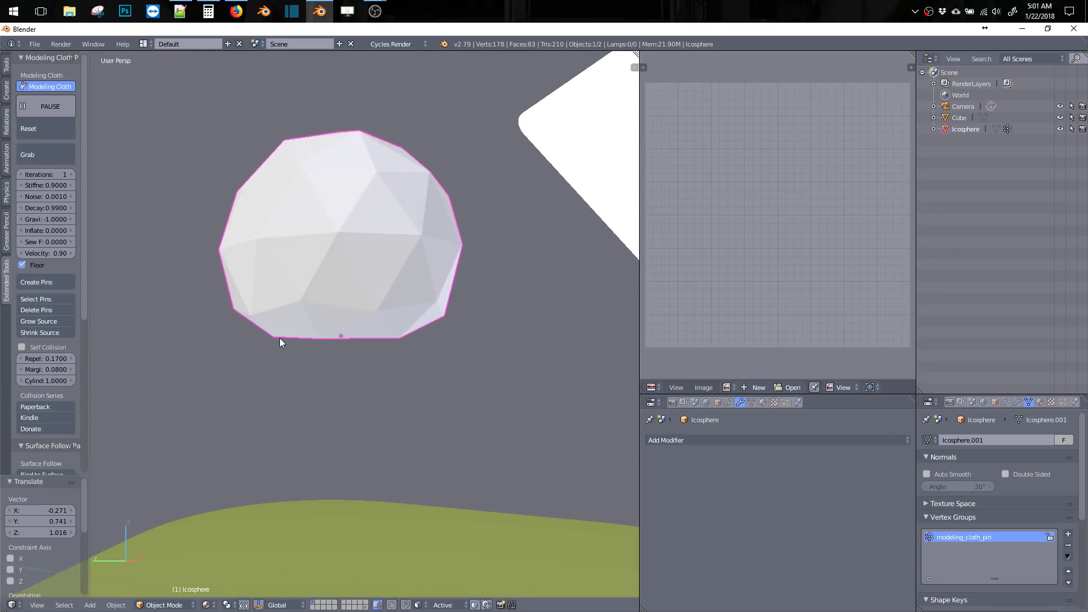
{"action": "key", "text": "Tab"}
{"action": "key", "text": "Tab"}
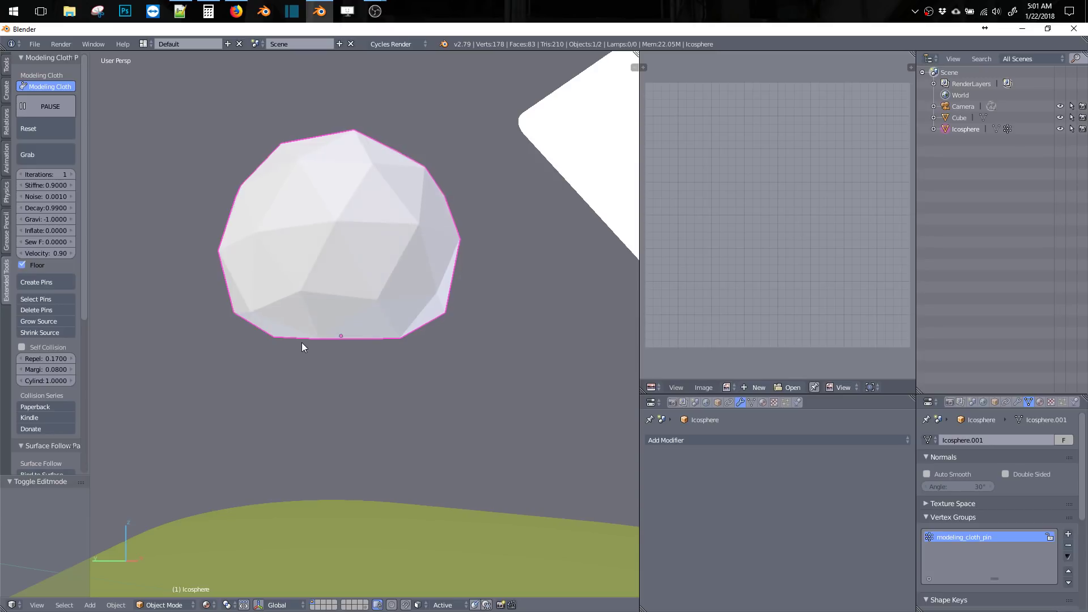
Set the icosphere cloth's noise to about 0.661 and its inflate to about -0.21.
{"action": "middle_click_drag", "start_coordinate": [292, 323], "coordinate": [355, 312]}
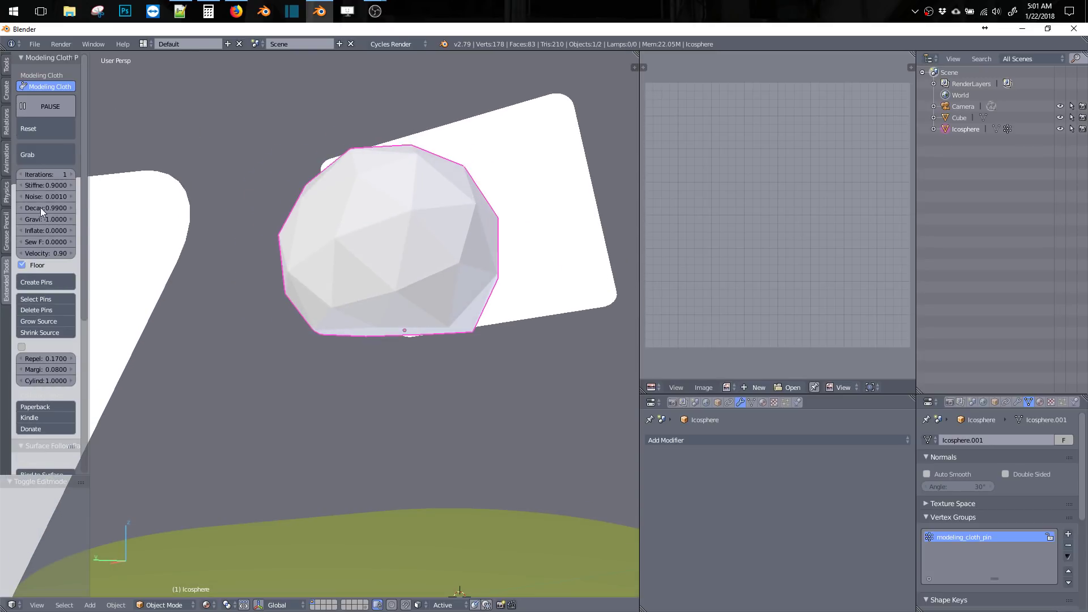
{"action": "left_click_drag", "start_coordinate": [46, 195], "coordinate": [34, 230]}
{"action": "middle_click_drag", "start_coordinate": [369, 247], "coordinate": [266, 247]}
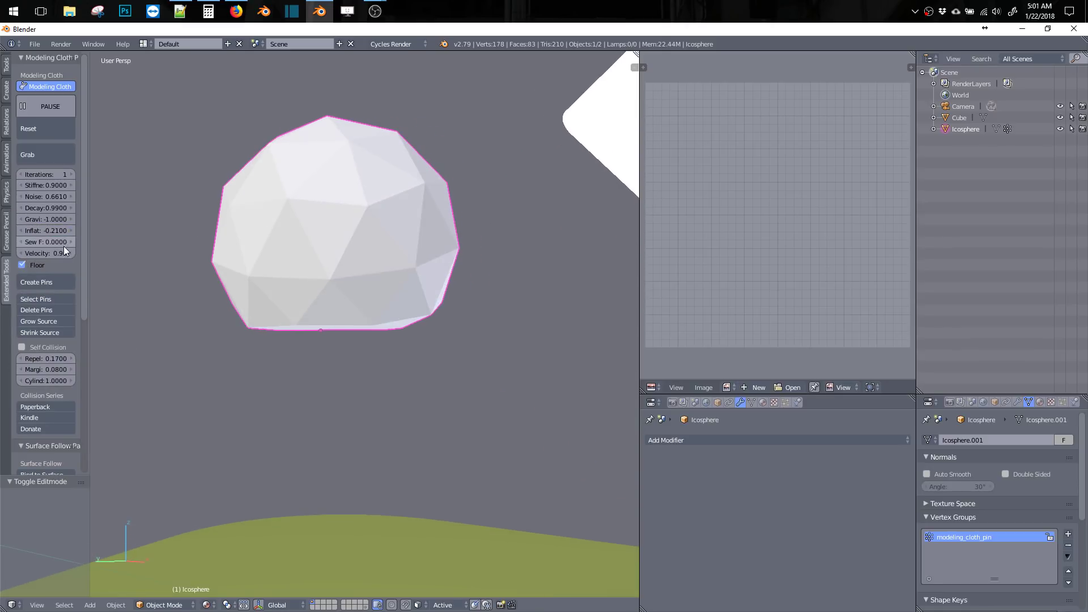
Enter Edit Mode and raise the icosphere mesh about 1.213 units along Z.
{"action": "key", "text": "Tab"}
{"action": "left_click", "coordinate": [323, 213]}
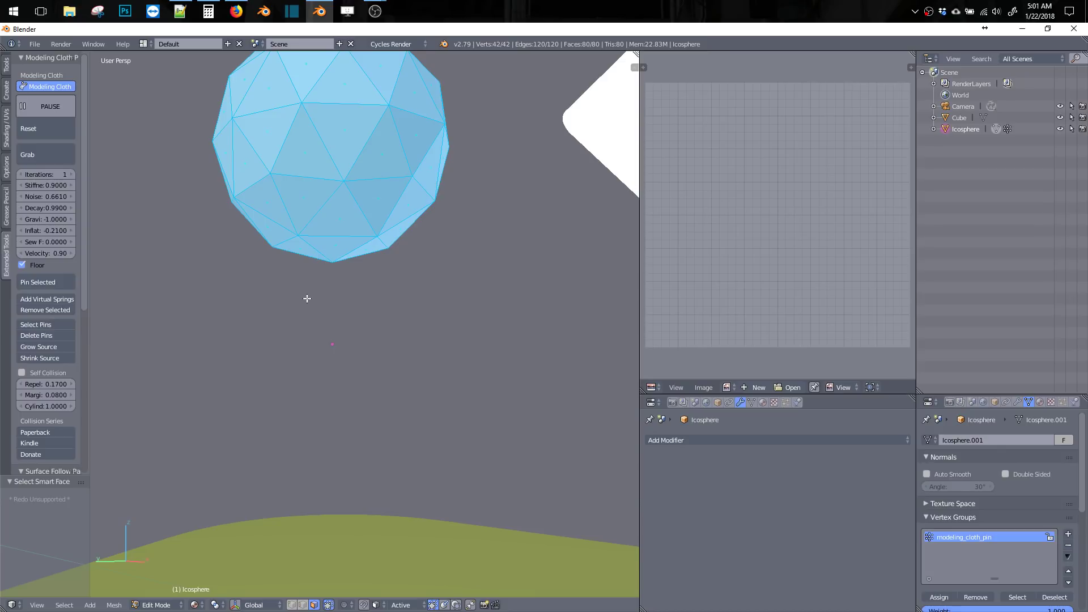
{"action": "key", "text": "g"}
{"action": "key", "text": "z"}
{"action": "left_click", "coordinate": [311, 360]}
{"action": "scroll", "coordinate": [340, 368], "scroll_direction": "down", "scroll_amount": 3}
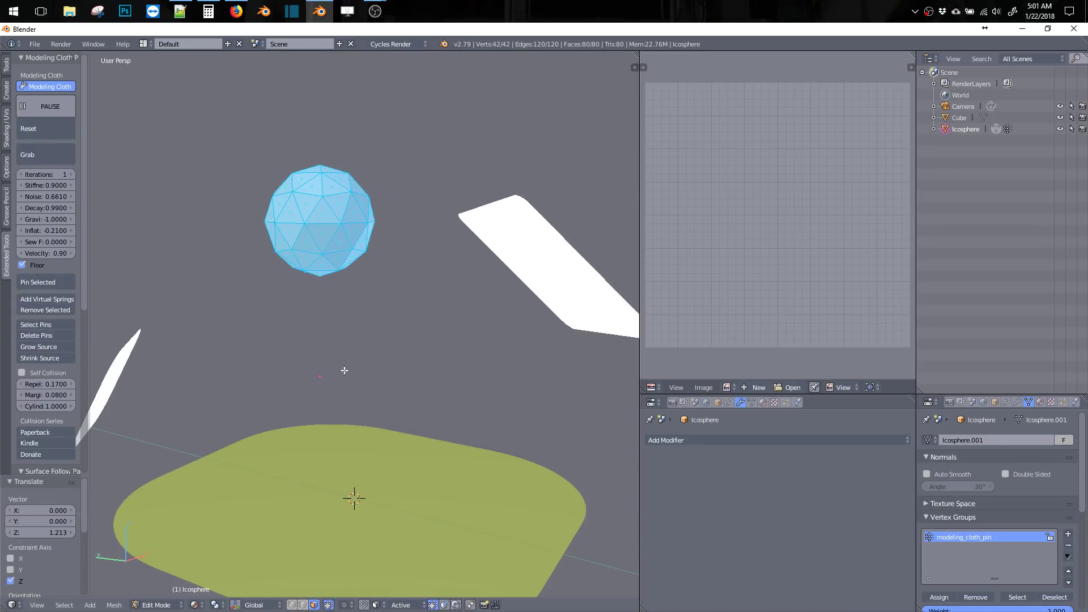
Raise the icosphere mesh further along Z and return to Object Mode to let the cloth drop.
{"action": "key", "text": "g"}
{"action": "key", "text": "z"}
{"action": "left_click", "coordinate": [302, 227]}
{"action": "key", "text": "Tab"}
{"action": "left_click", "coordinate": [283, 253]}
{"action": "middle_click_drag", "start_coordinate": [270, 315], "coordinate": [330, 317]}
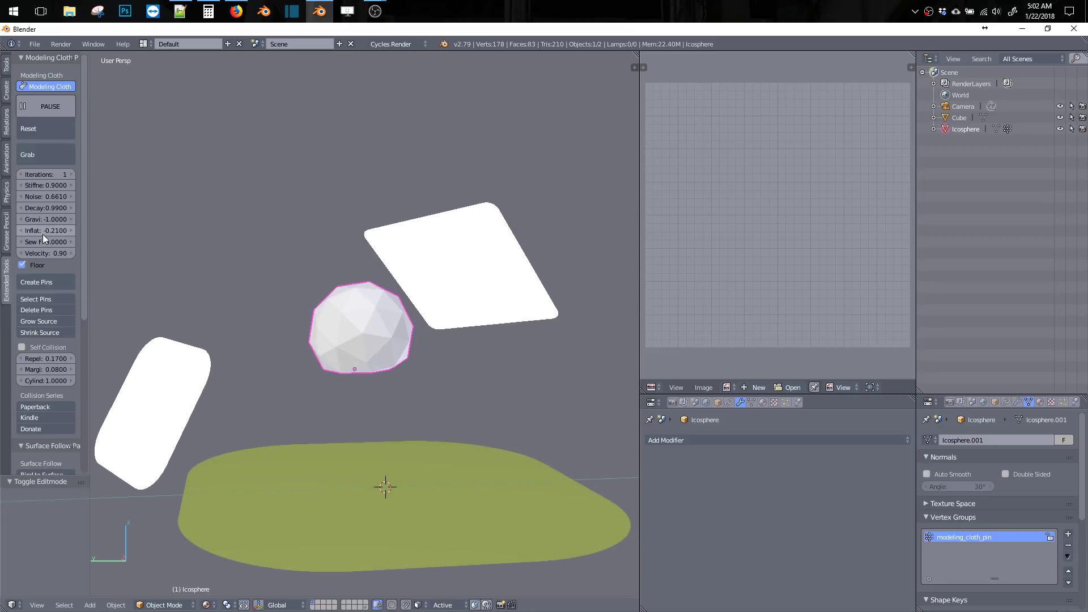
Set the cloth's inflate to 0.39 and stiffness to 1.26, and reset the icosphere's simulation.
{"action": "left_click_drag", "start_coordinate": [36, 233], "coordinate": [79, 234]}
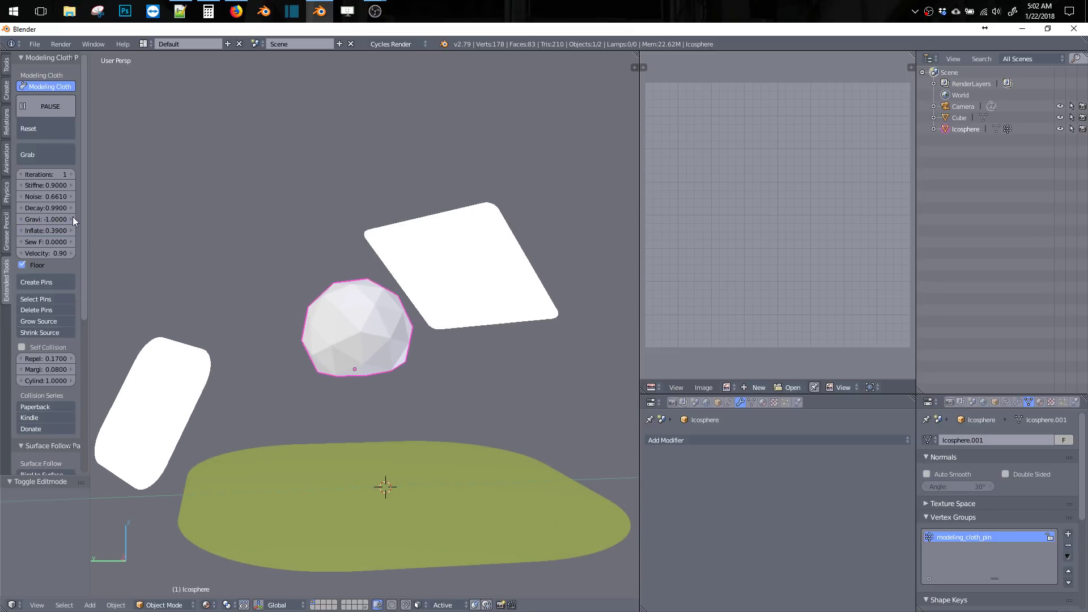
{"action": "left_click_drag", "start_coordinate": [42, 185], "coordinate": [97, 191]}
{"action": "middle_click_drag", "start_coordinate": [336, 286], "coordinate": [264, 287]}
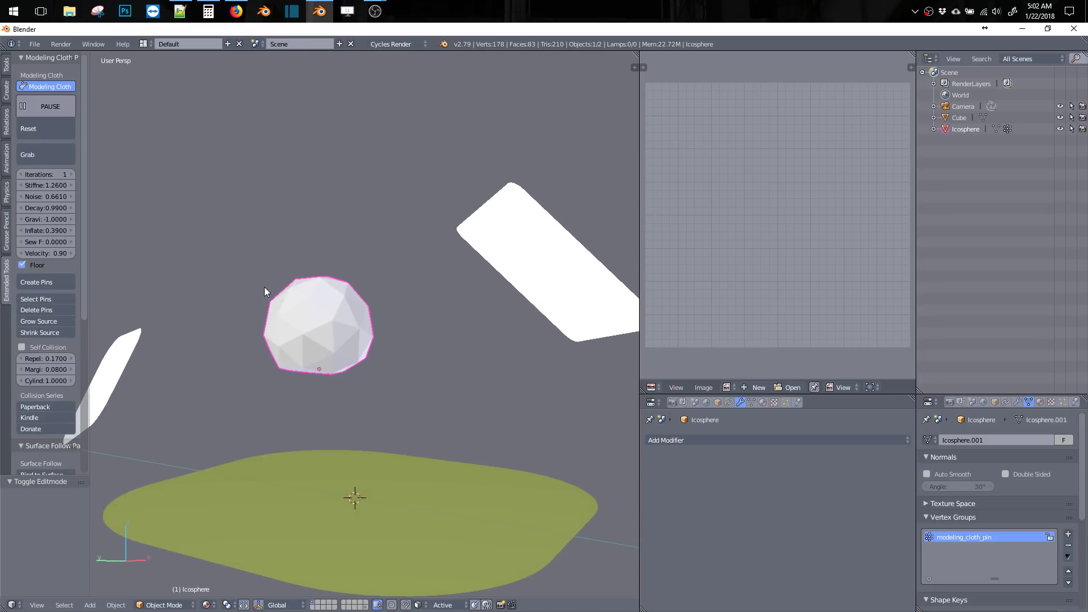
{"action": "left_click", "coordinate": [43, 133]}
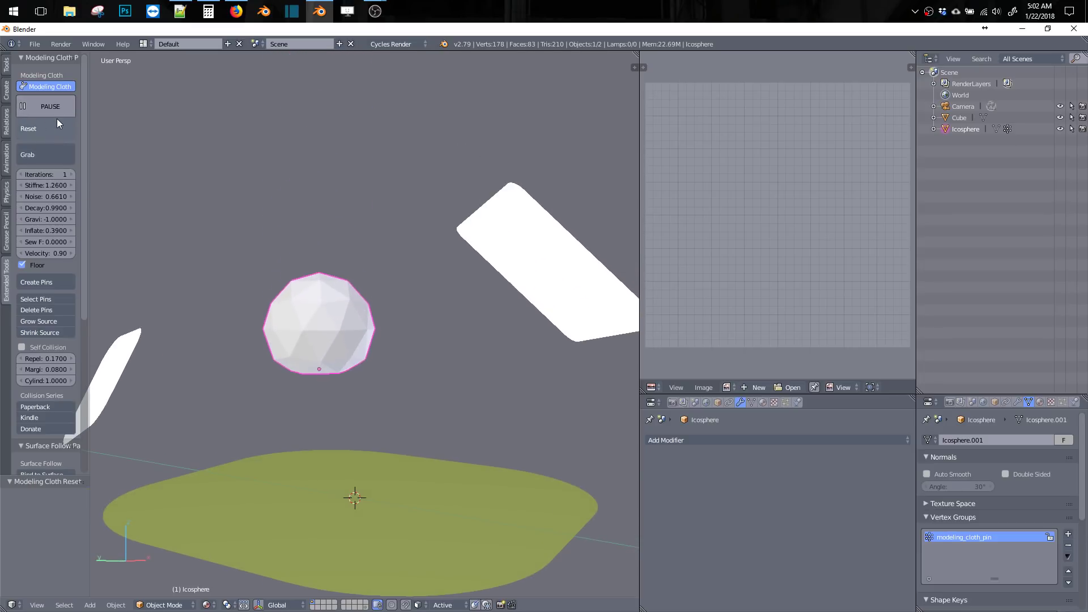
Enter Edit Mode on the icosphere with face selection, set the cloth's gravity to 0, and return to Object Mode.
{"action": "key", "text": "Tab"}
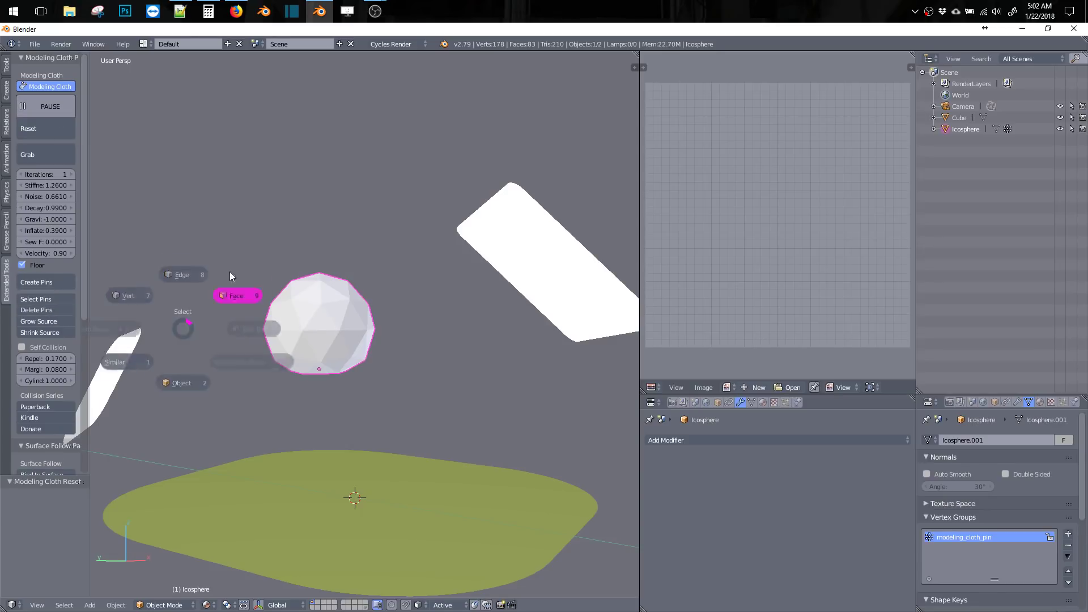
{"action": "left_click", "coordinate": [230, 271]}
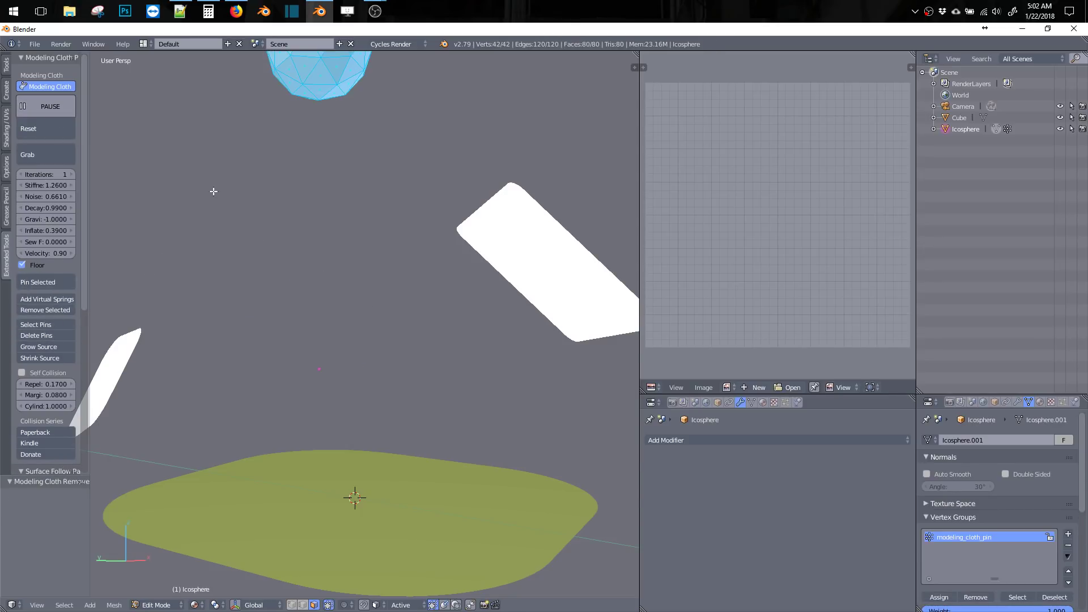
{"action": "middle_click_drag", "start_coordinate": [214, 191], "coordinate": [250, 231]}
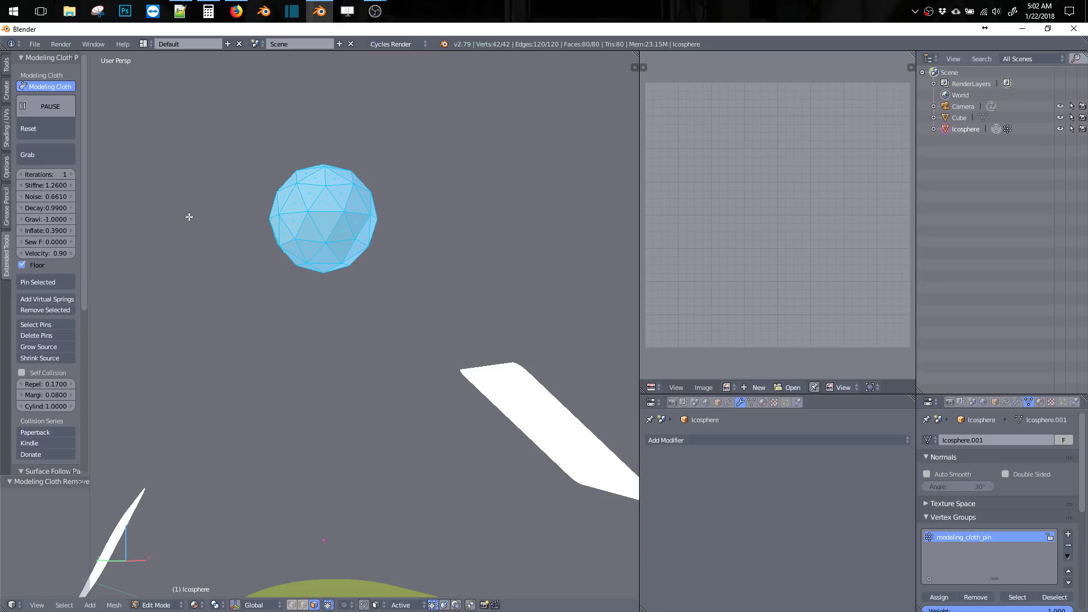
{"action": "left_click", "coordinate": [56, 221]}
{"action": "key", "text": "Tab"}
Raise the cloth's inflate strongly to expand the icosphere, and reduce it to -0.08.
{"action": "middle_click_drag", "start_coordinate": [223, 332], "coordinate": [292, 330]}
{"action": "left_click_drag", "start_coordinate": [43, 231], "coordinate": [93, 230]}
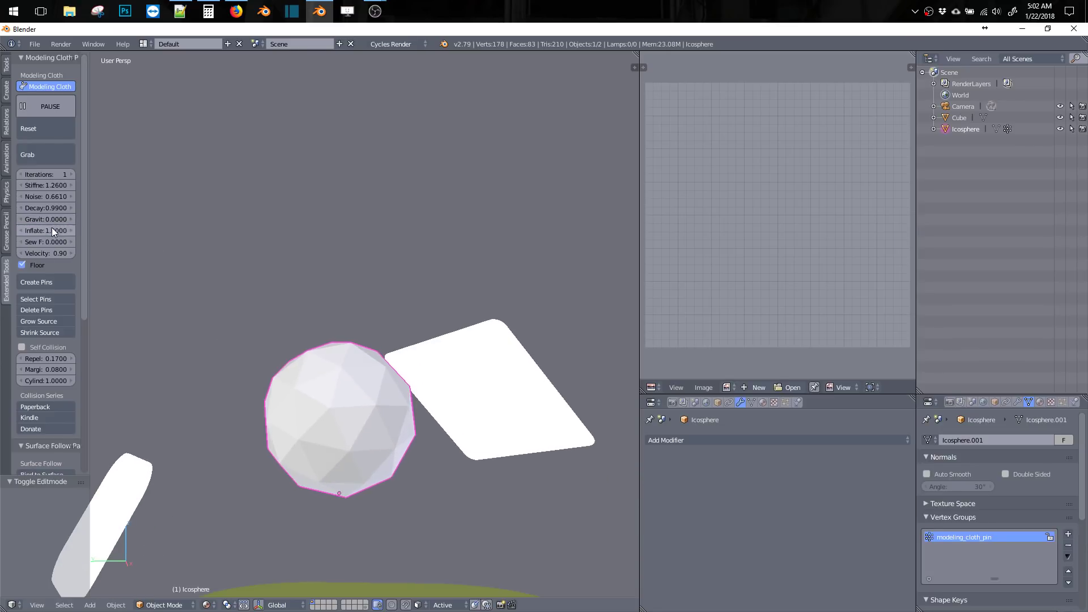
{"action": "left_click_drag", "start_coordinate": [52, 228], "coordinate": [23, 237]}
Subdivide the icosphere mesh in Edit Mode with one cut, and subdivide it again smoothly with smoothness 1.
{"action": "key", "text": "Tab"}
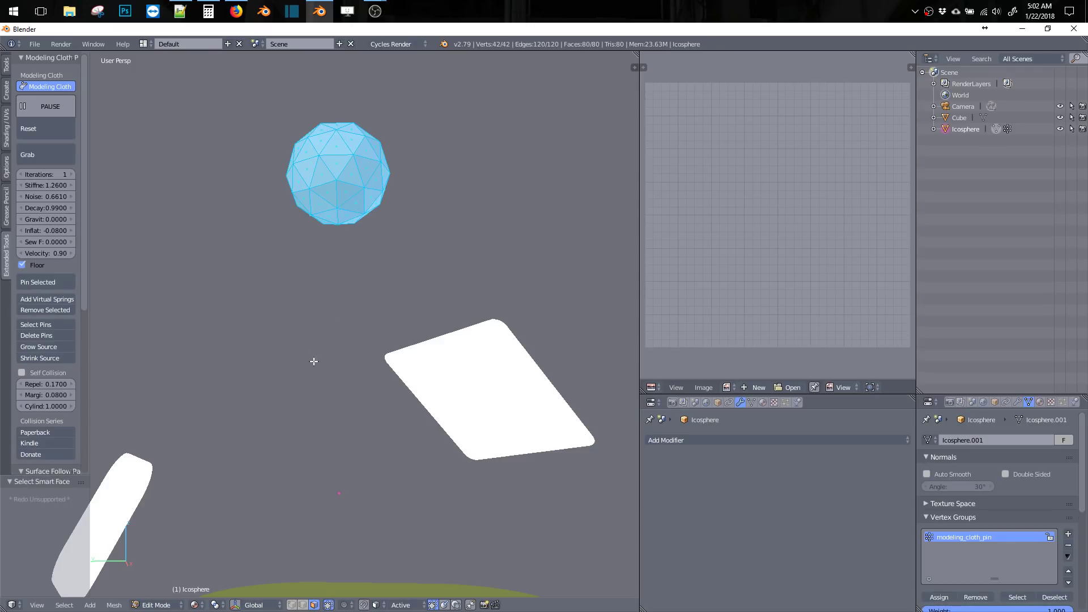
{"action": "key", "text": "w"}
{"action": "left_click", "coordinate": [290, 234]}
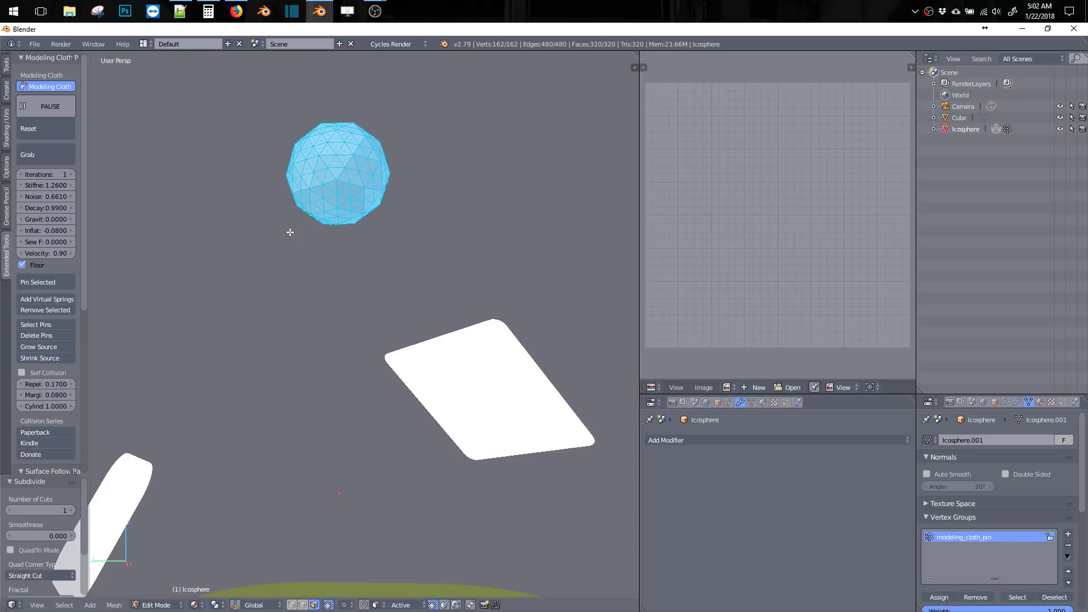
{"action": "key", "text": "w"}
{"action": "left_click", "coordinate": [283, 240]}
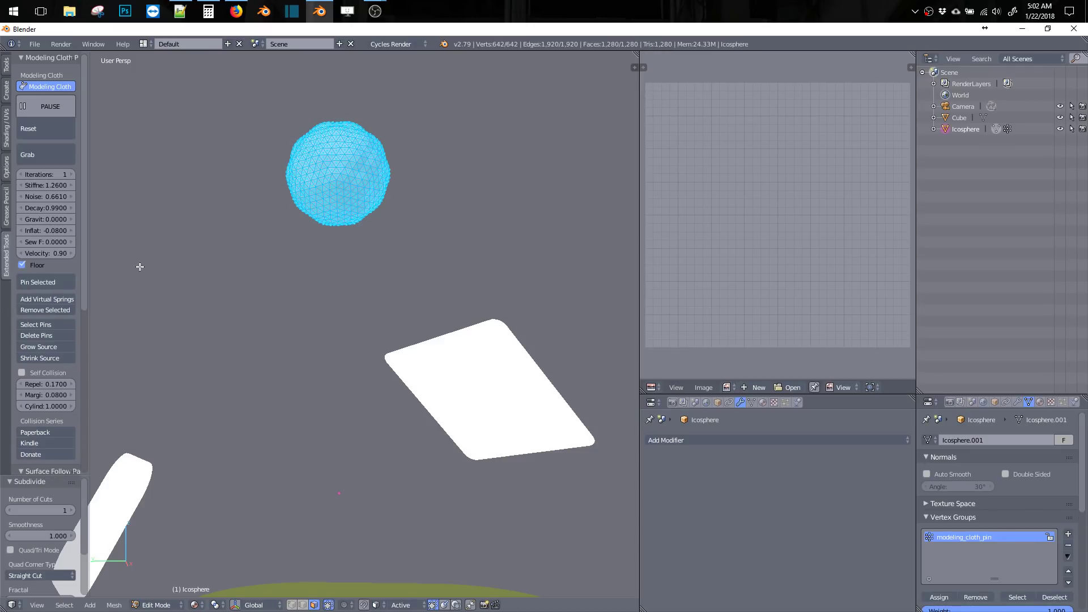
Return to Object Mode and adjust the subdivided icosphere cloth's inflate to about -0.32.
{"action": "key", "text": "Tab"}
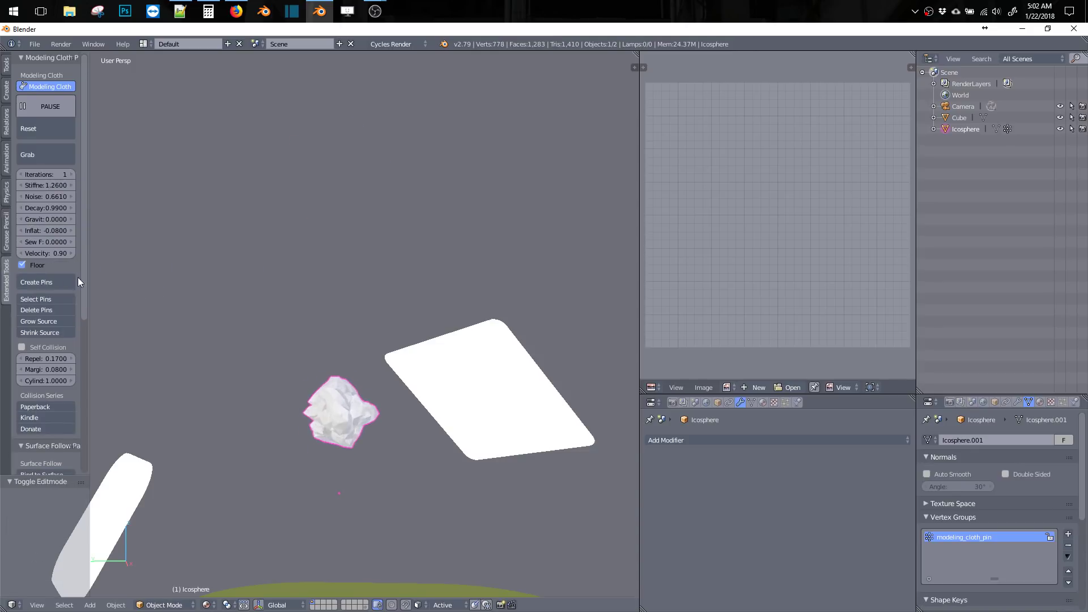
{"action": "mouse_move", "coordinate": [43, 233]}
{"action": "left_mouse_down"}
{"action": "mouse_move", "coordinate": [59, 233]}
{"action": "mouse_move", "coordinate": [33, 237]}
{"action": "left_mouse_up"}
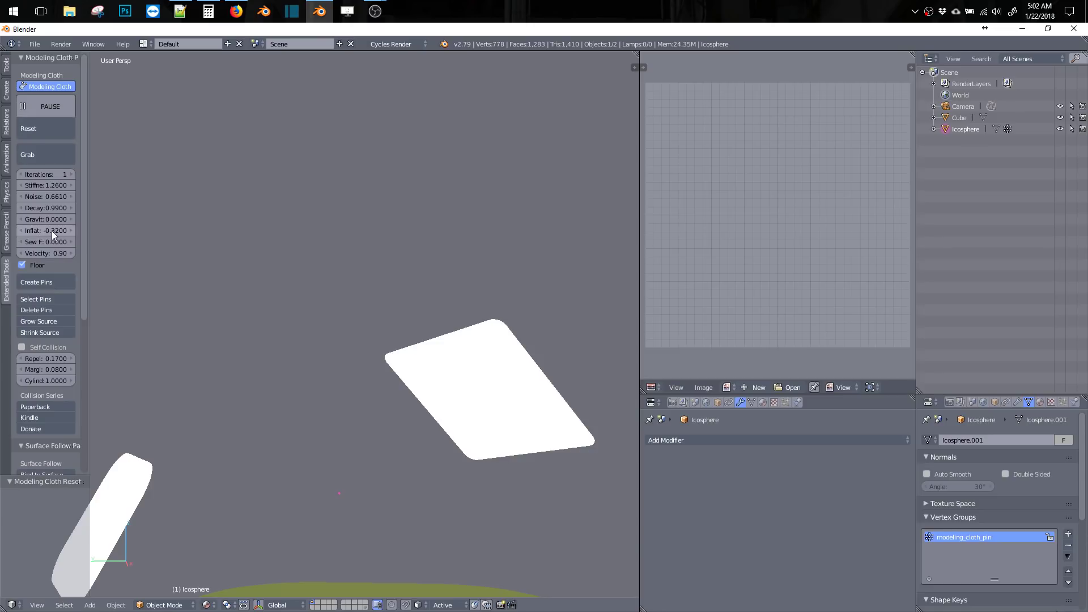
{"action": "left_click_drag", "start_coordinate": [59, 232], "coordinate": [57, 232]}
Switch to Firefox and look through the Modeling-Cloth GitHub repository and the YouTube page "Modeling cloth feature overview".
{"action": "left_click", "coordinate": [235, 12]}
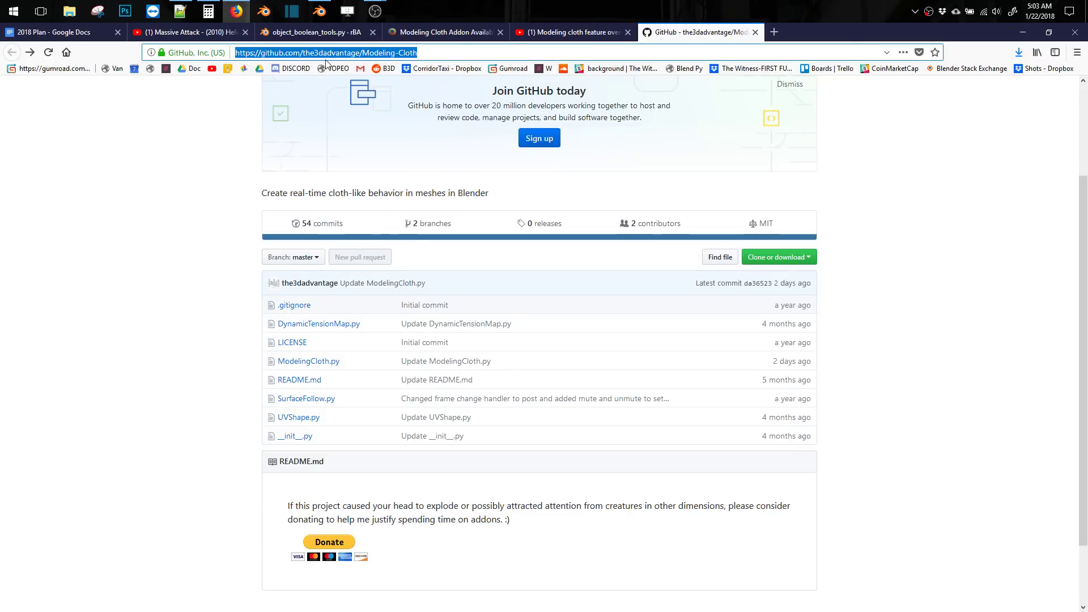
{"action": "left_click_drag", "start_coordinate": [1083, 321], "coordinate": [1070, 398]}
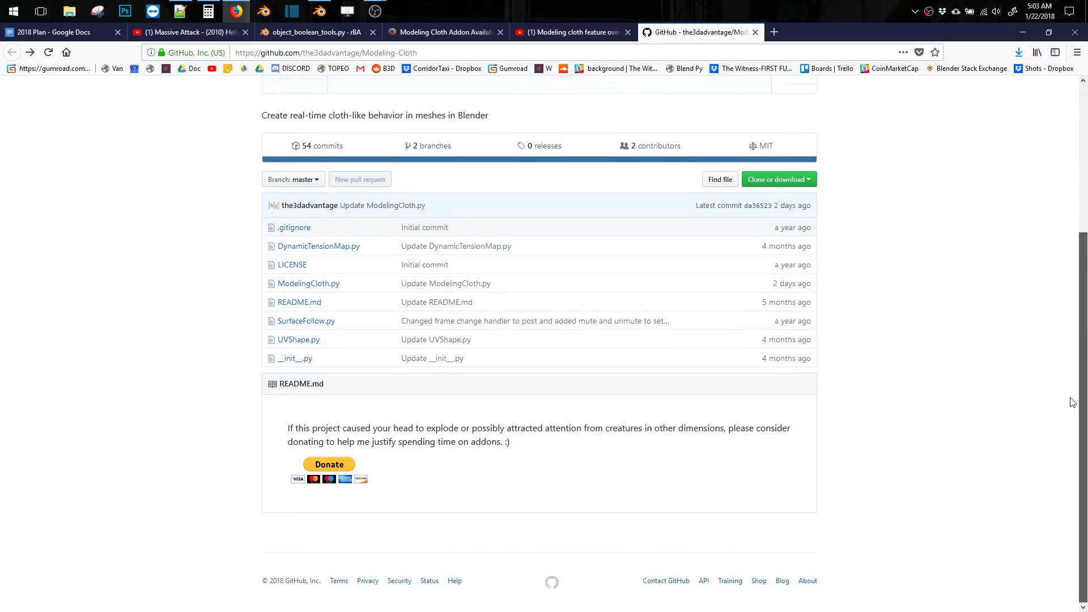
{"action": "left_click", "coordinate": [553, 34]}
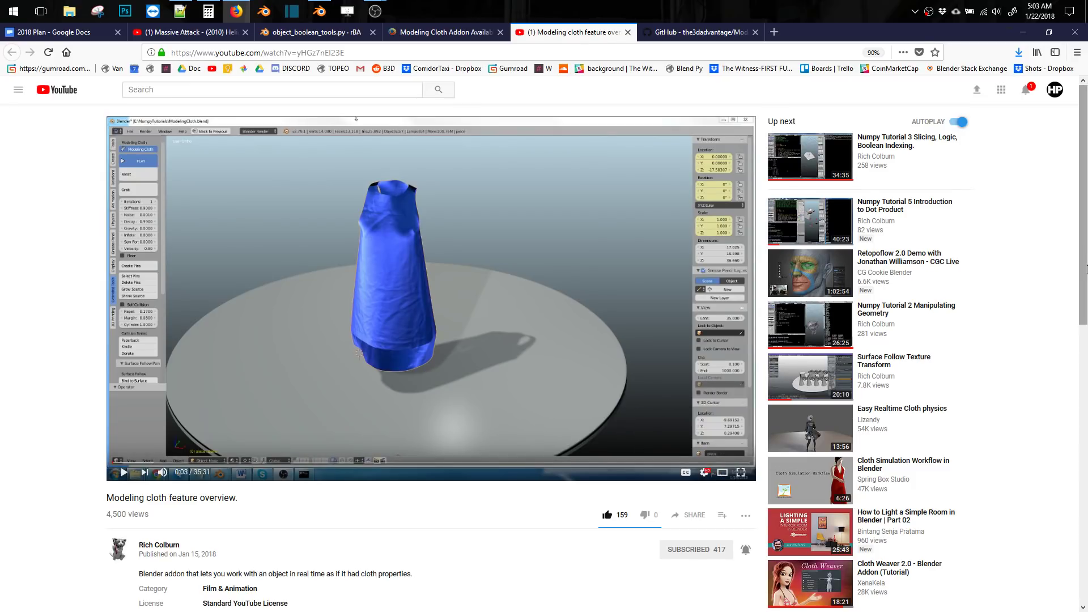
{"action": "scroll", "coordinate": [1086, 270], "scroll_direction": "down", "scroll_amount": 4}
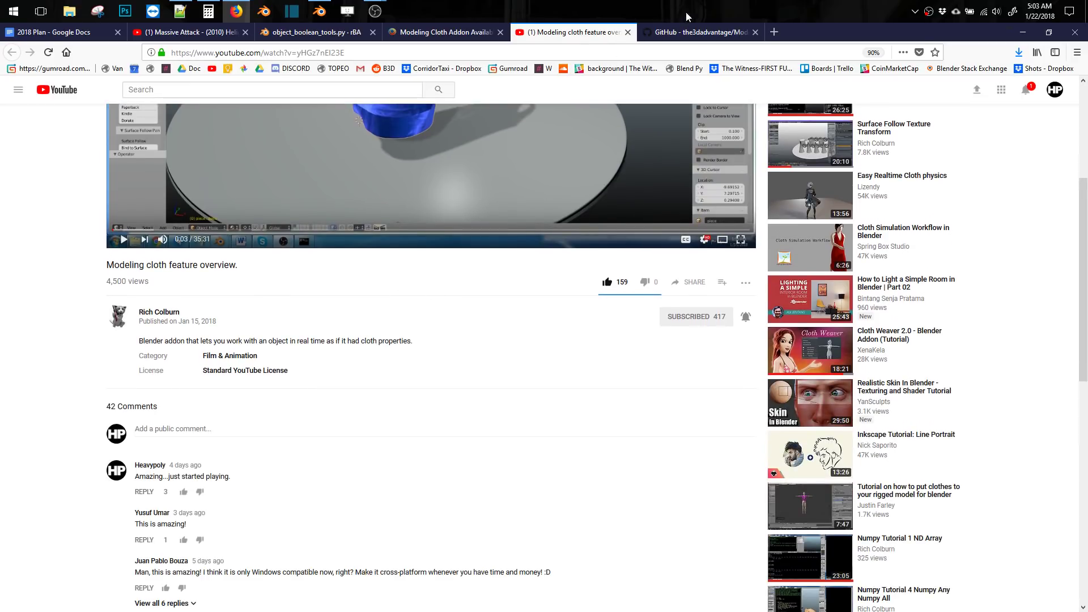